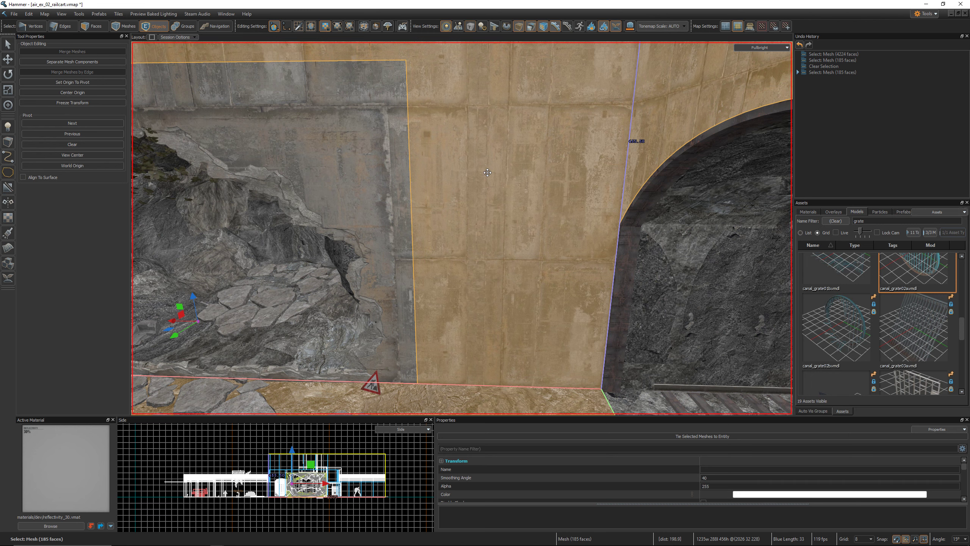
# Extract the two concrete wall faces beside the arched tunnel and combine them into a single face.
pyautogui.press('3')
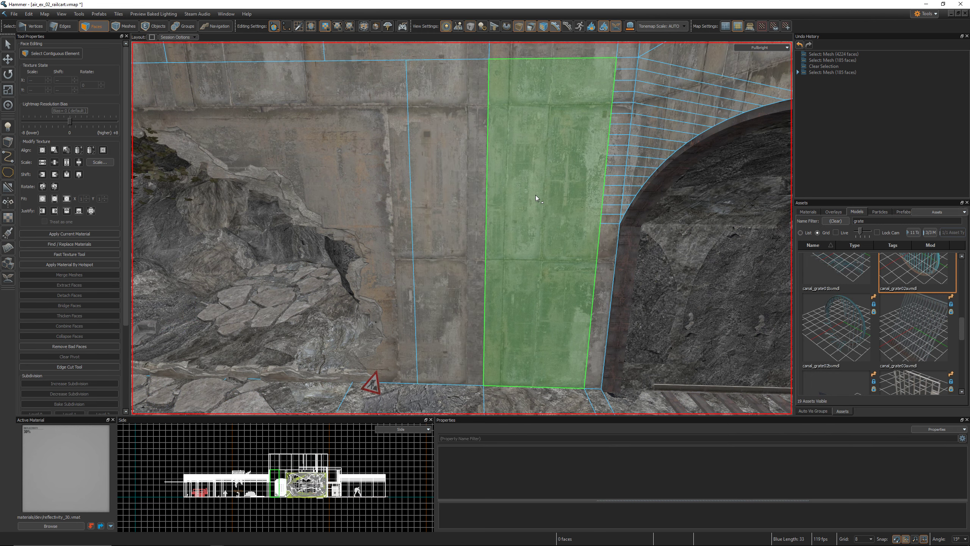
pyautogui.click(465, 204)
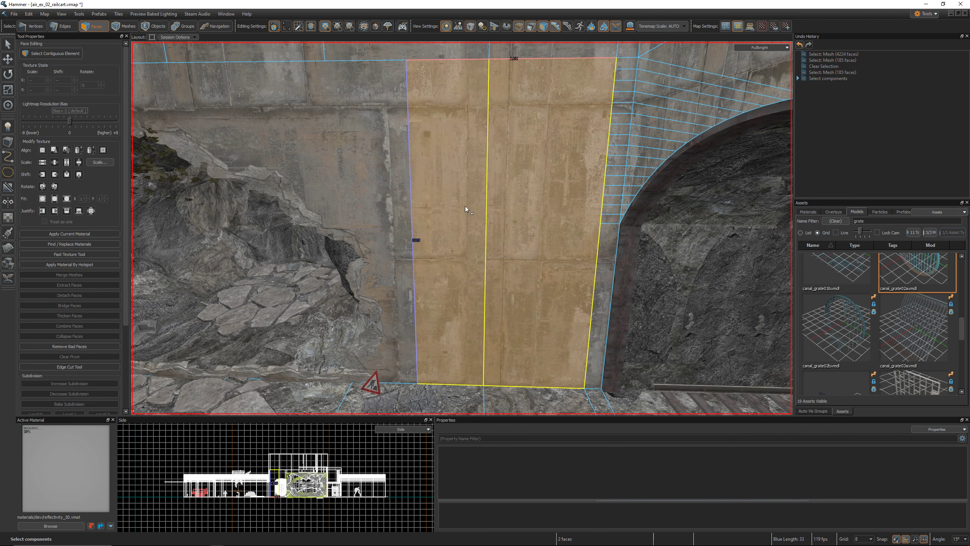
pyautogui.hotkey('alt', 'n')
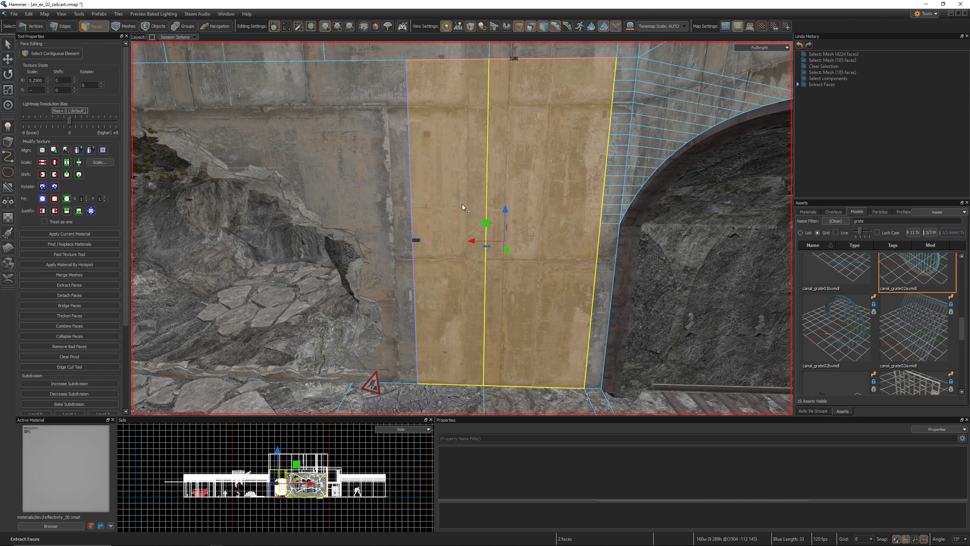
pyautogui.press('BackSpace')
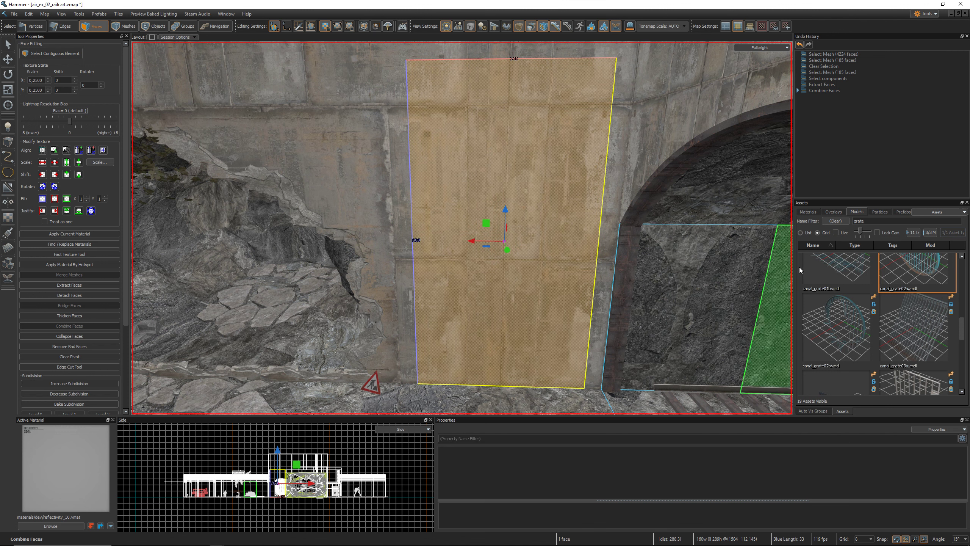
# Place the canal_grate02a.vmdl model on the concrete wall beside the arch and rotate it 90 degrees to lie flat against the wall.
pyautogui.scroll(3, 839, 331)
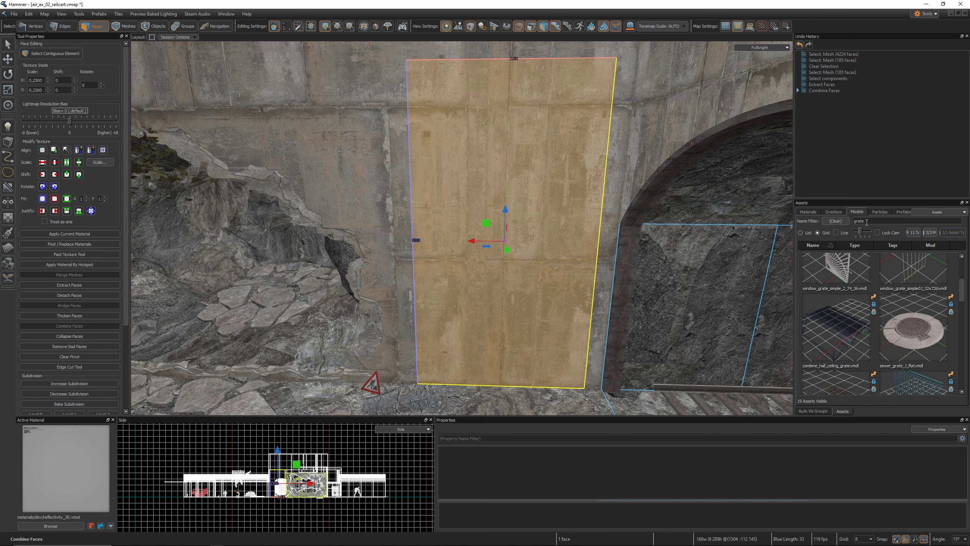
pyautogui.click(847, 222)
pyautogui.scroll(-1, 880, 306)
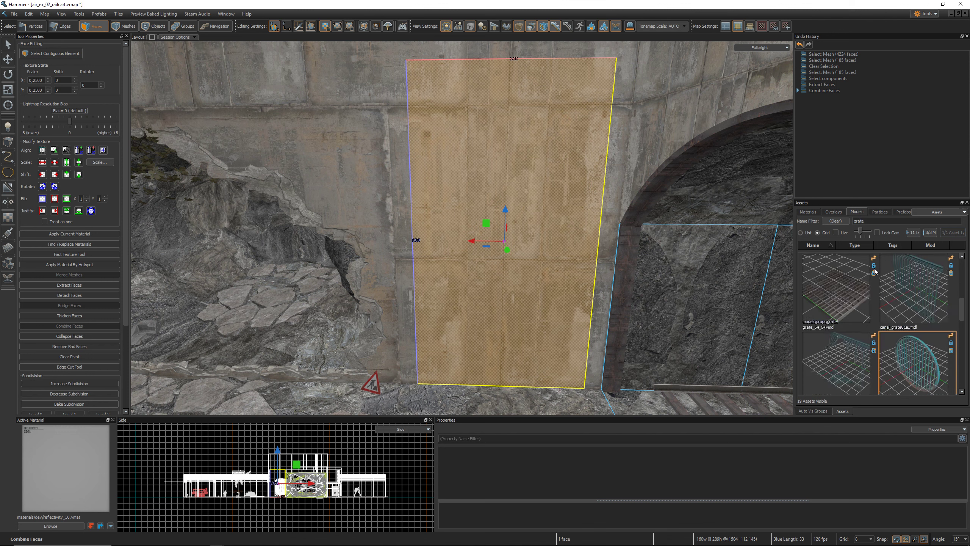
pyautogui.scroll(-1, 881, 308)
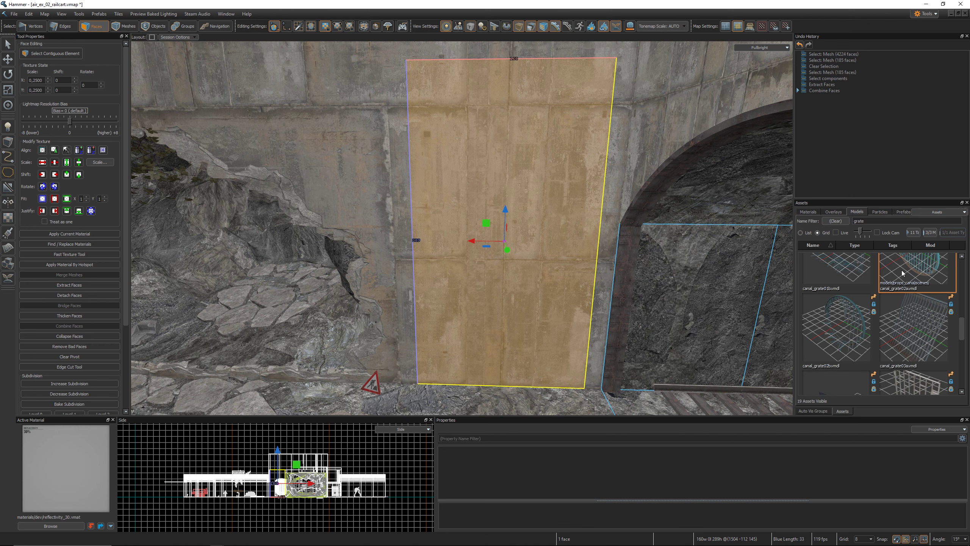
pyautogui.moveTo(902, 272); pyautogui.dragTo(503, 153)
pyautogui.press('e')
pyautogui.press('z')
pyautogui.press('s')
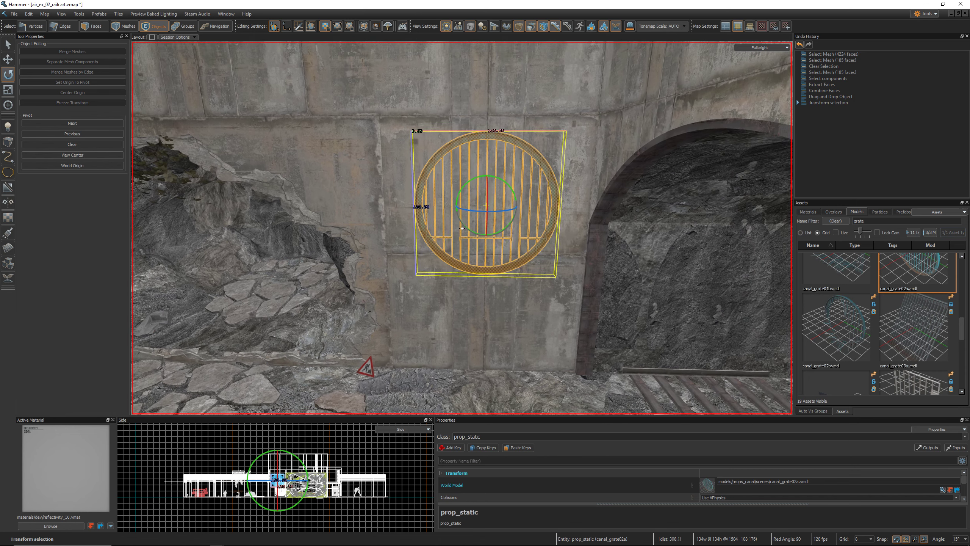
# Raise the round grate 8 units on the wall, checking it in the All Lighting view before returning to Fullbright.
pyautogui.press('w')
pyautogui.press('w')
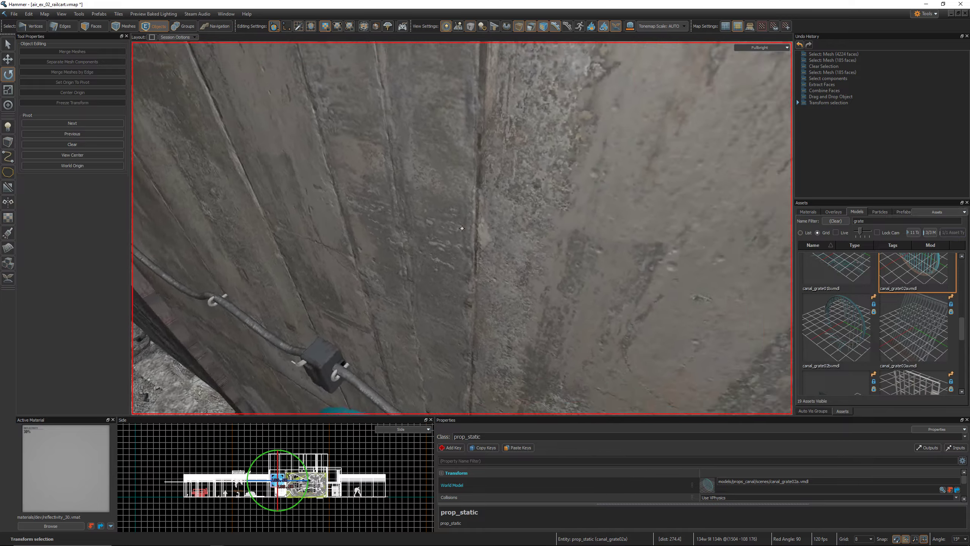
pyautogui.press('s')
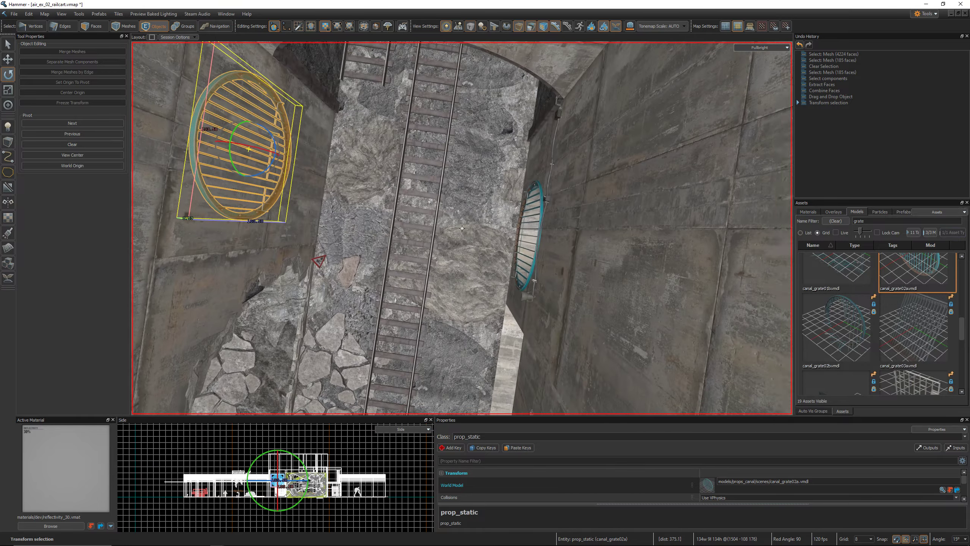
pyautogui.press('w')
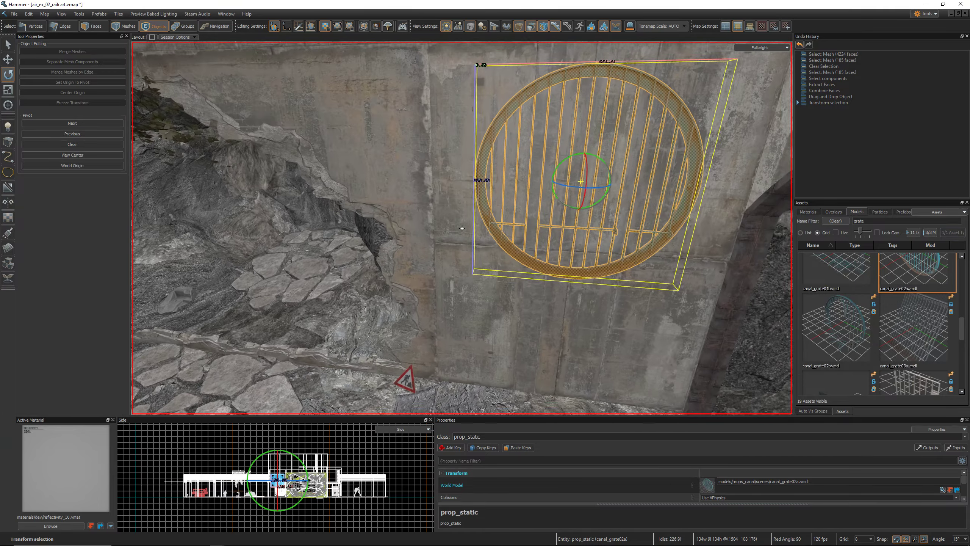
pyautogui.press('s')
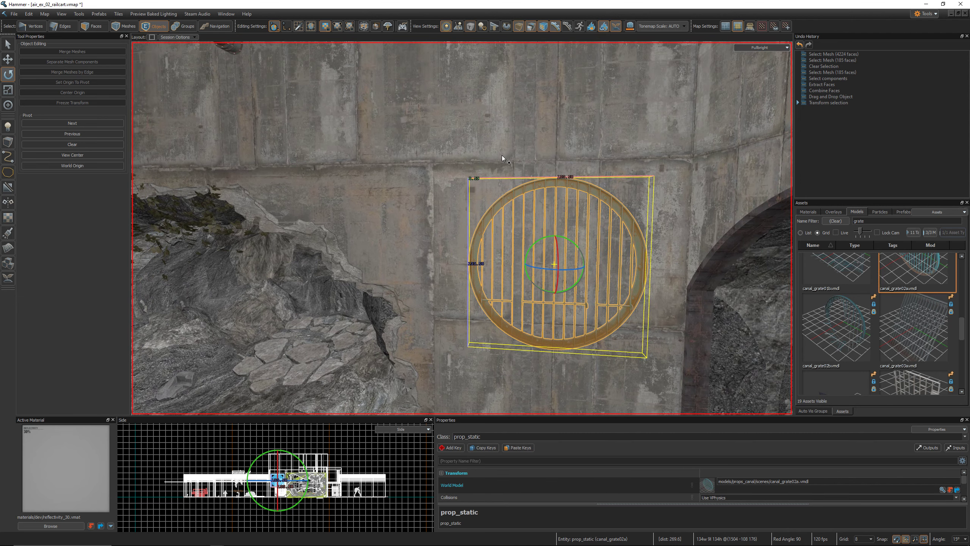
pyautogui.press('d')
pyautogui.press('F6')
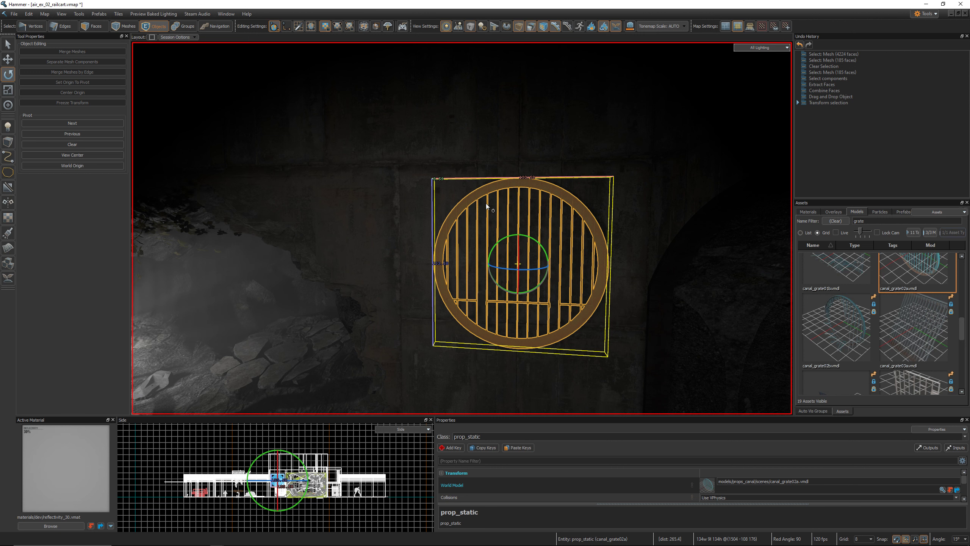
pyautogui.press('w')
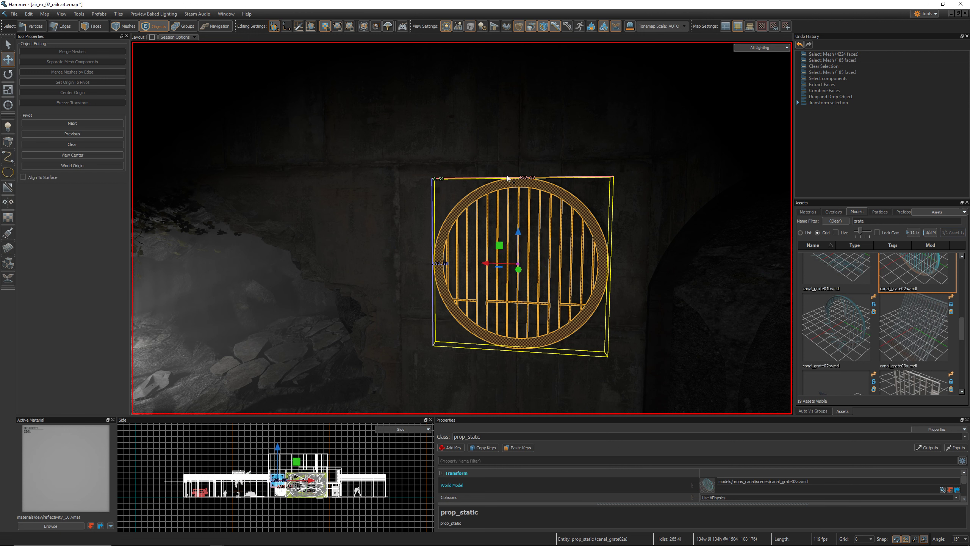
pyautogui.moveTo(517, 263); pyautogui.dragTo(517, 252)
pyautogui.press('s')
pyautogui.moveTo(517, 252); pyautogui.dragTo(462, 229, button='right')
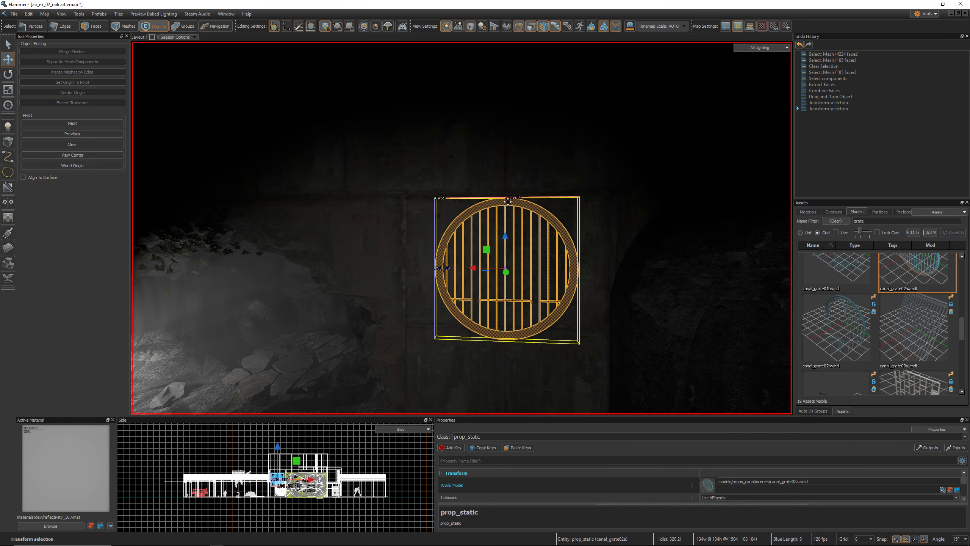
pyautogui.press('F5')
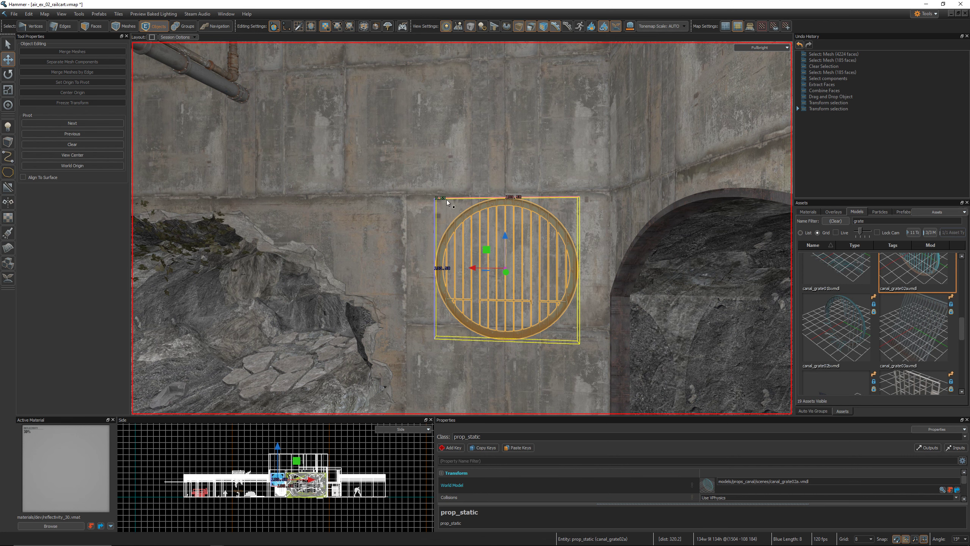
pyautogui.moveTo(518, 291); pyautogui.dragTo(520, 294, button='right')
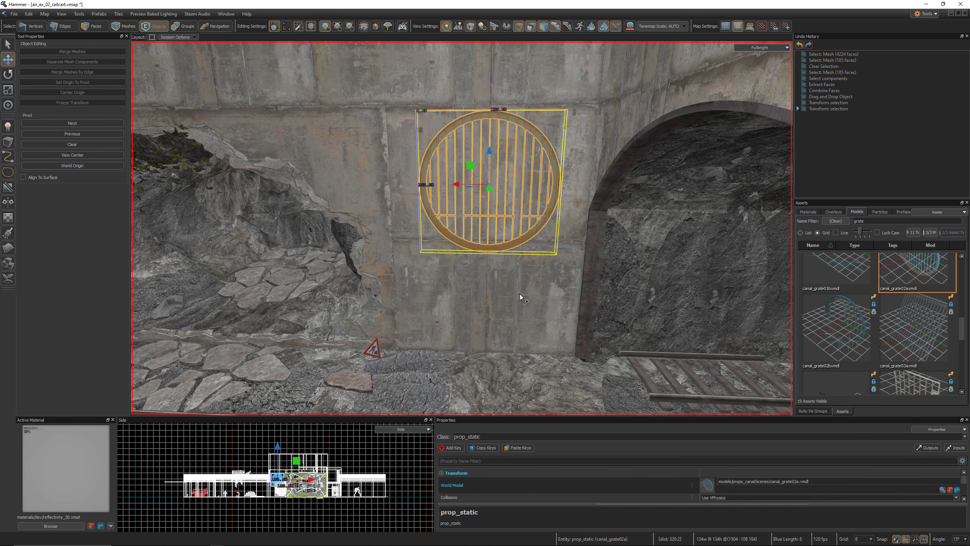
# Draw a 32-sided cylinder about 136 by 112 units and 8 units high on the ground below the grate.
pyautogui.click(8, 142)
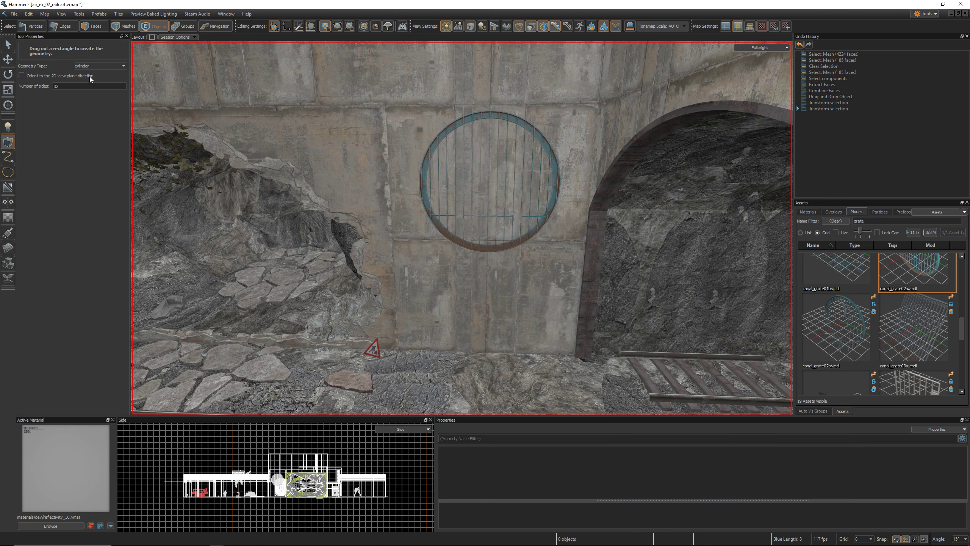
pyautogui.click(85, 67)
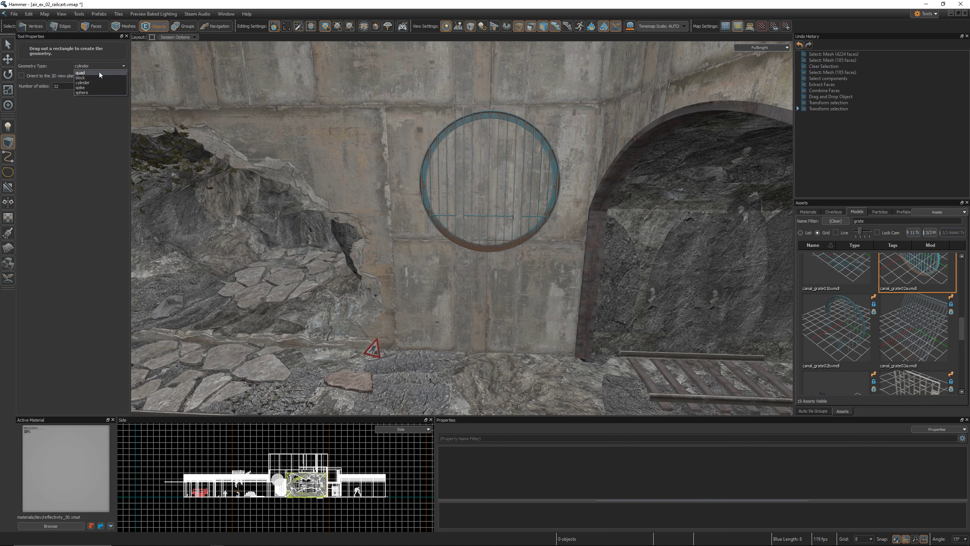
pyautogui.click(99, 83)
pyautogui.click(52, 86)
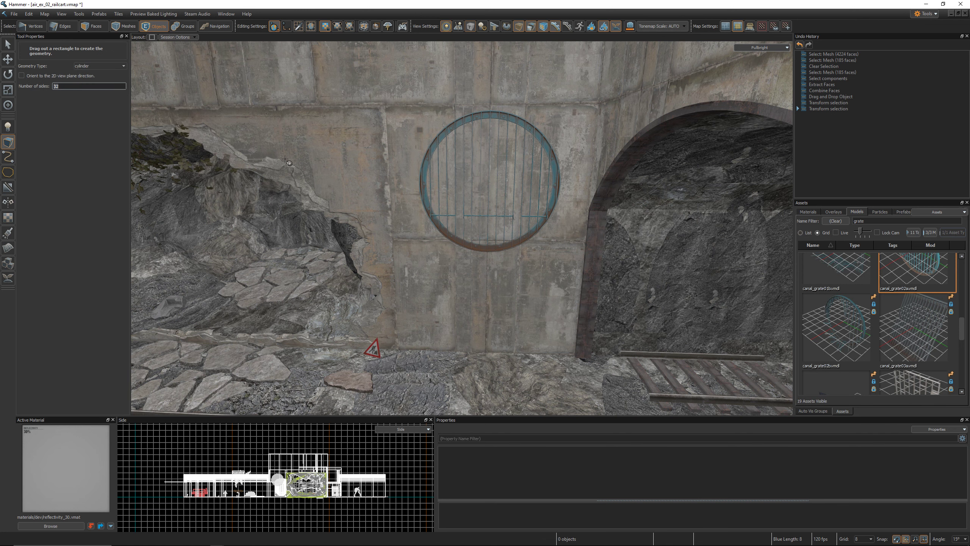
pyautogui.press('z')
pyautogui.press('w')
pyautogui.press('s')
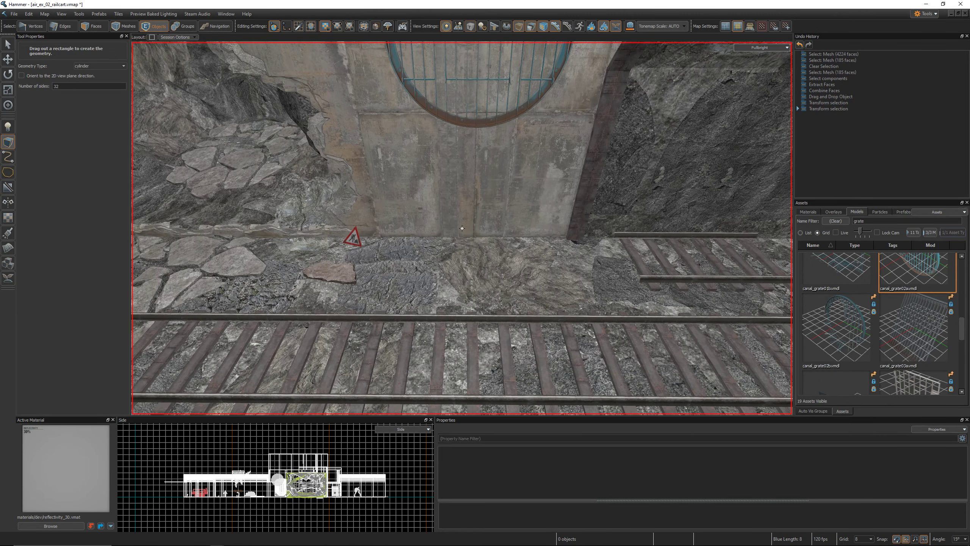
pyautogui.press('w')
pyautogui.press('z')
pyautogui.moveTo(395, 207); pyautogui.dragTo(585, 327)
# Set the grid size to 1 and resize the cylinder to 131 by 131 units.
pyautogui.click(868, 541)
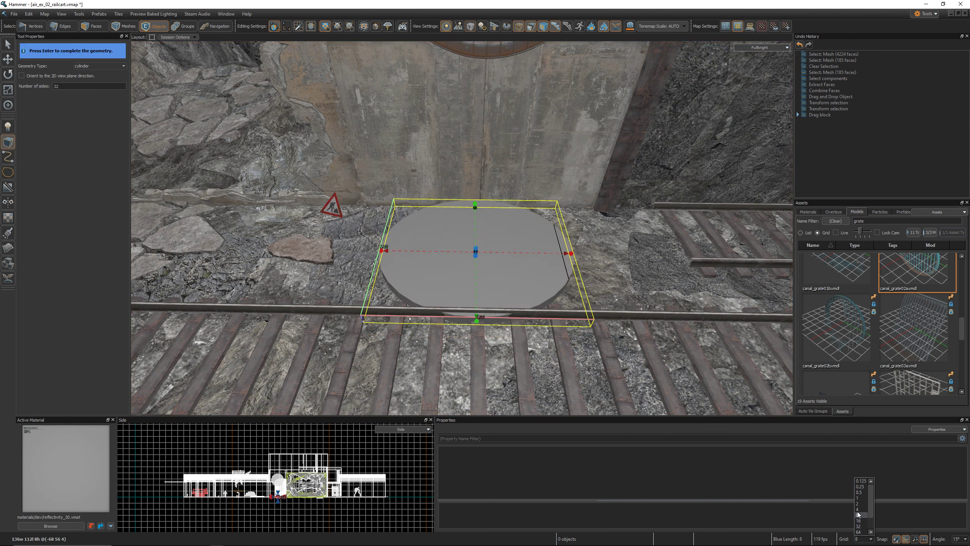
pyautogui.click(858, 499)
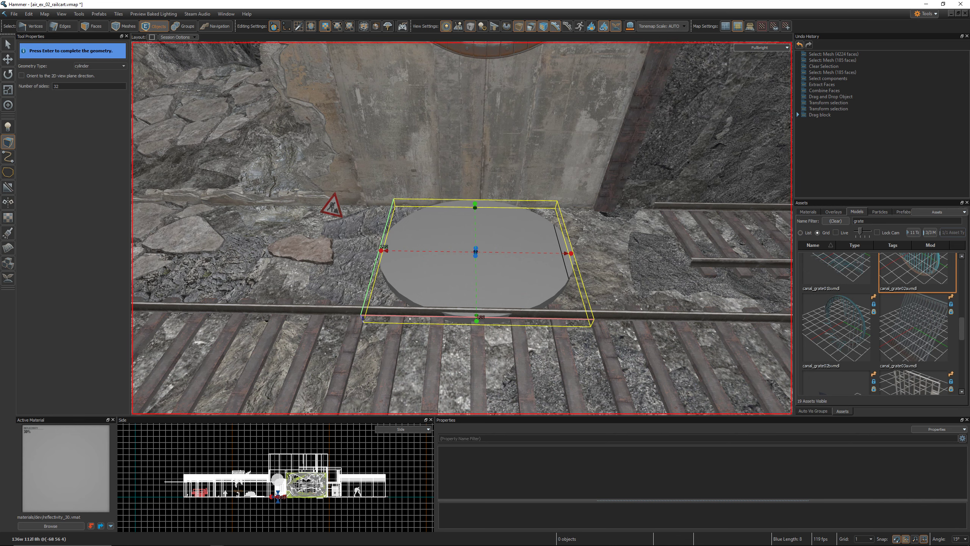
pyautogui.scroll(3, 462, 229)
pyautogui.press('s')
pyautogui.moveTo(462, 228); pyautogui.dragTo(462, 228, button='right')
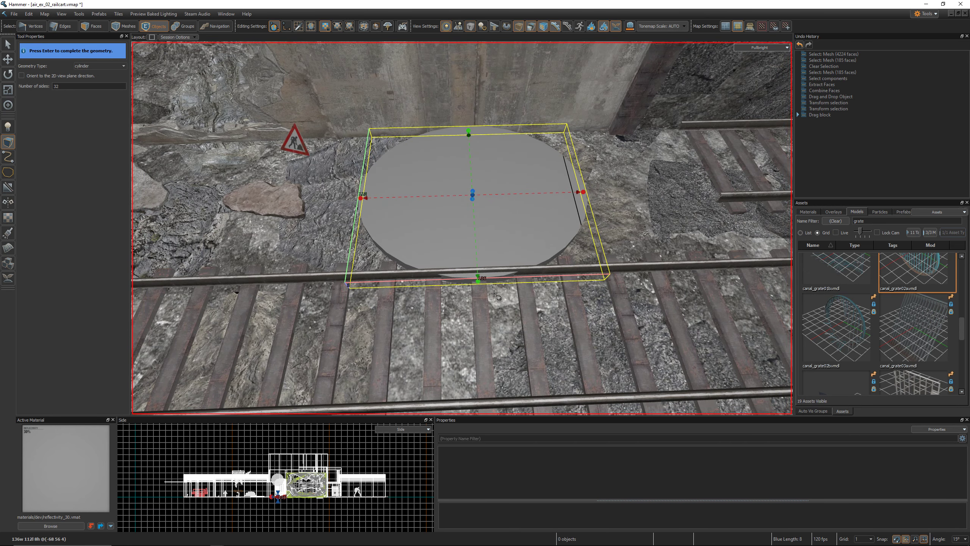
pyautogui.moveTo(478, 282); pyautogui.dragTo(480, 318)
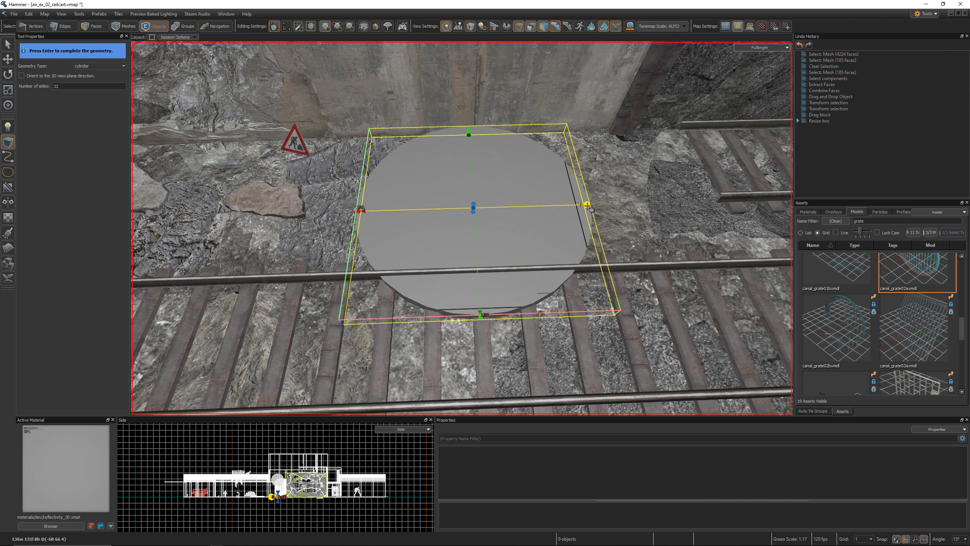
pyautogui.moveTo(588, 209); pyautogui.dragTo(580, 208)
# Complete the cylinder geometry and raise the new mesh 120 units in front of the wall.
pyautogui.press('z')
pyautogui.press('s')
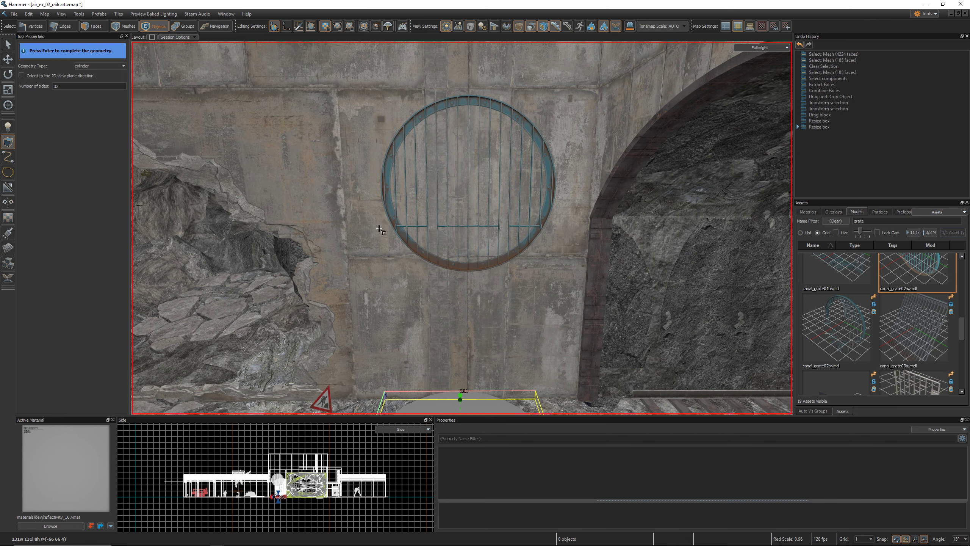
pyautogui.press('z')
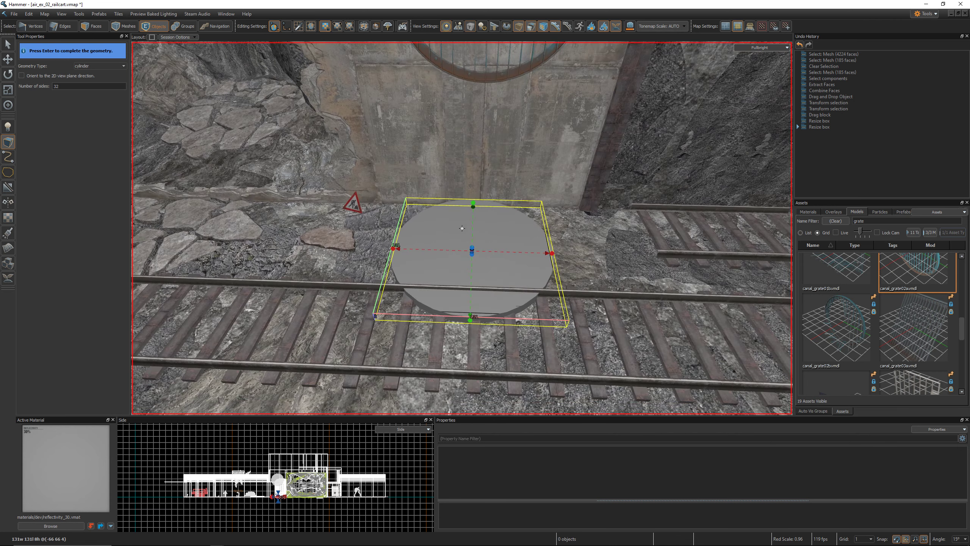
pyautogui.press('w')
pyautogui.press('s')
pyautogui.press('z')
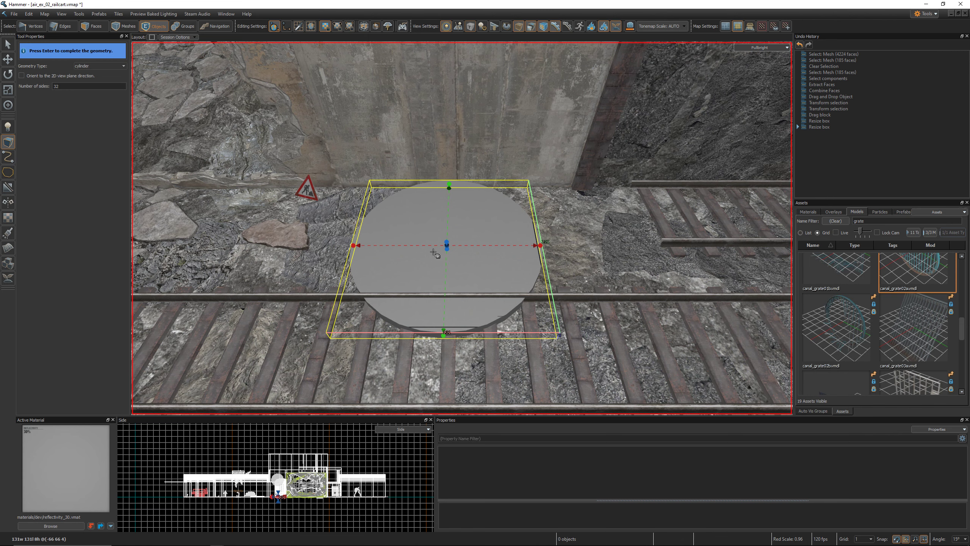
pyautogui.press('Return')
pyautogui.moveTo(447, 227); pyautogui.dragTo(472, 65)
# Rotate the cylinder 90 degrees so its round face stands parallel to the grate.
pyautogui.press('z')
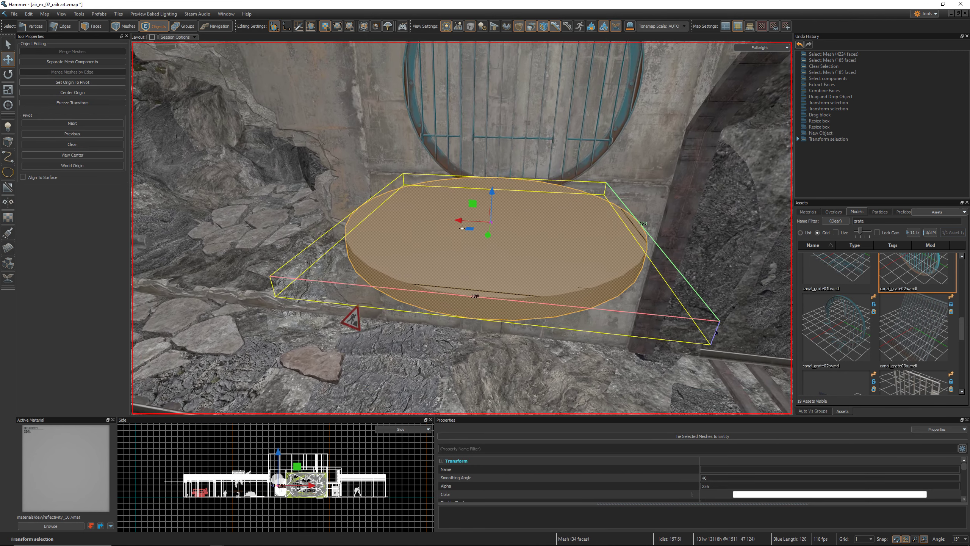
pyautogui.press('s')
pyautogui.press('e')
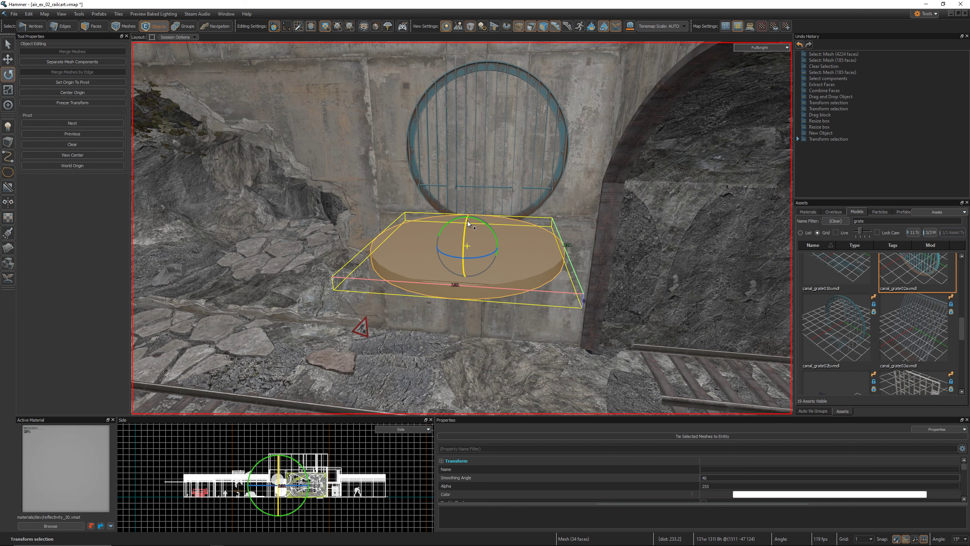
pyautogui.moveTo(467, 221); pyautogui.dragTo(462, 263)
# Move the upright cylinder back into the wall behind the grate and raise it 60 units to the grate's height.
pyautogui.press('z')
pyautogui.press('d')
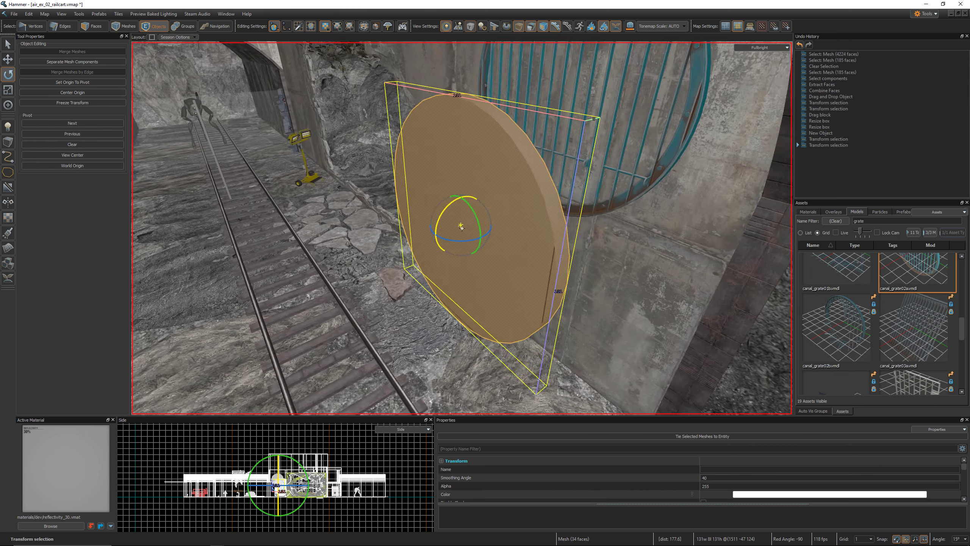
pyautogui.press('z')
pyautogui.press('t')
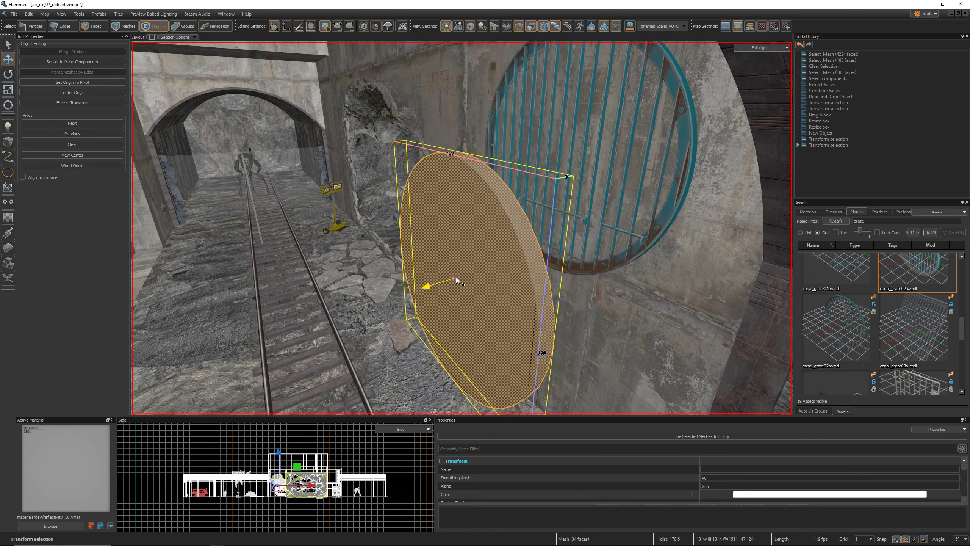
pyautogui.moveTo(456, 277); pyautogui.dragTo(574, 156)
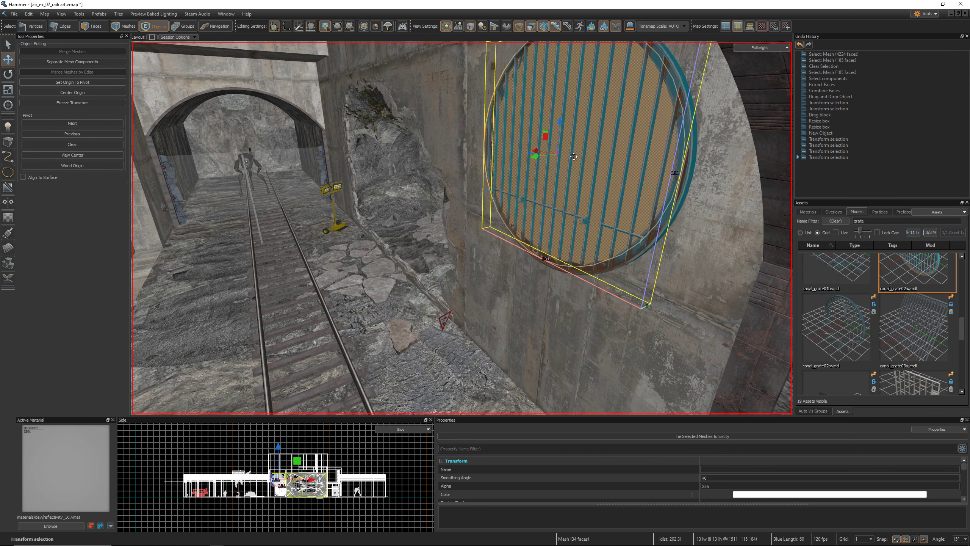
# Nudge the cylinder 5 units sideways toward the tunnel arch to align it with the round grate.
pyautogui.press('z')
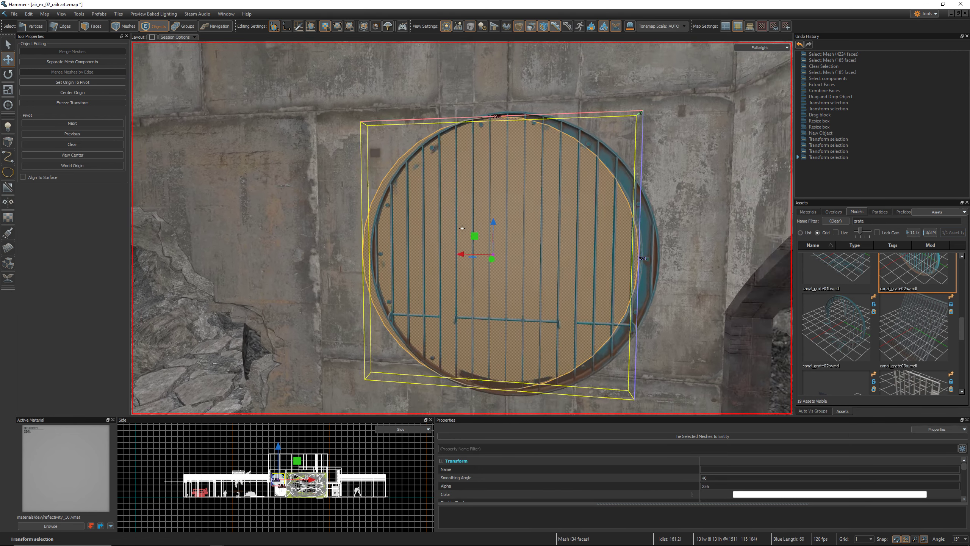
pyautogui.press('s')
pyautogui.press('z')
pyautogui.press('Right')
pyautogui.press('Right')
pyautogui.press('Right')
pyautogui.press('Right')
pyautogui.press('Right')
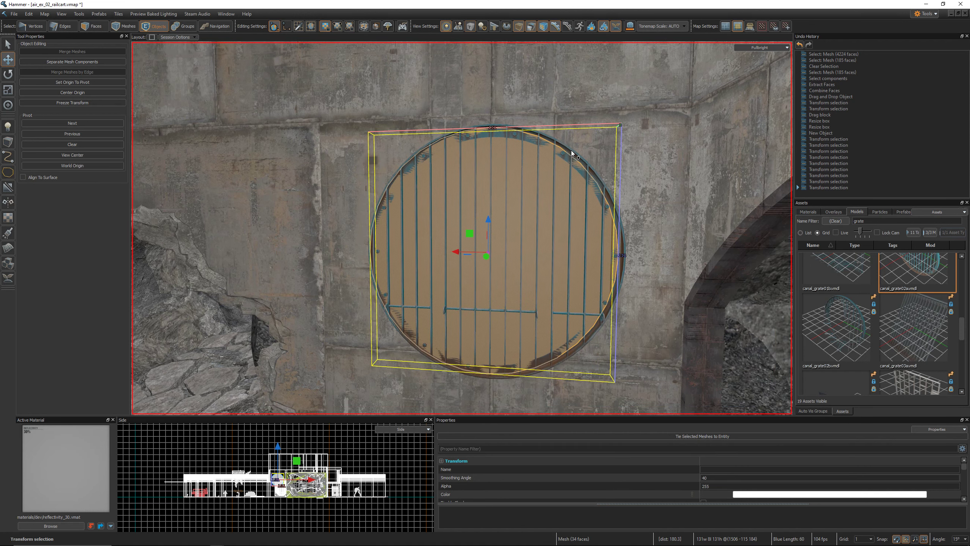
# Nudge the cylinder 1 more unit sideways toward the tunnel arch to centre it behind the grate.
pyautogui.press('Right')
pyautogui.press('z')
pyautogui.press('w')
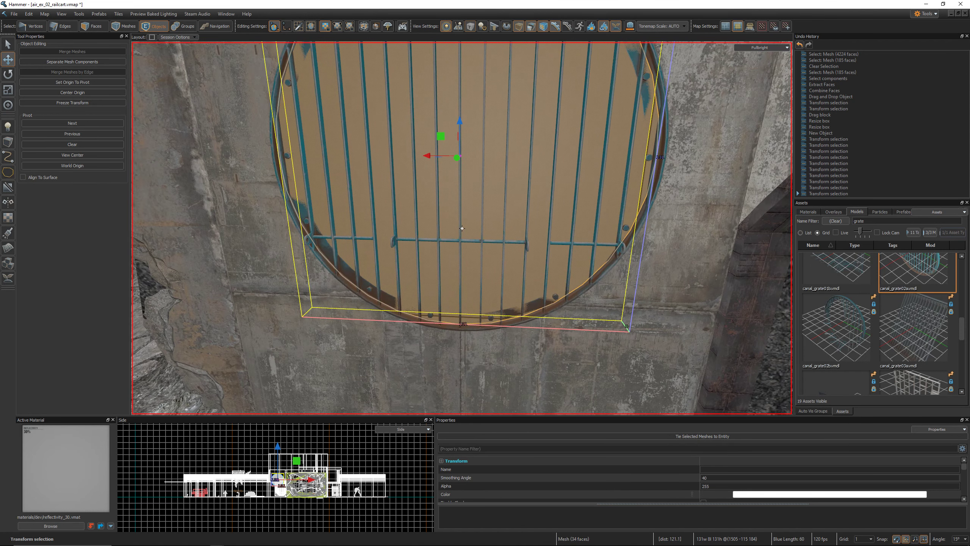
pyautogui.press('s')
pyautogui.press('a')
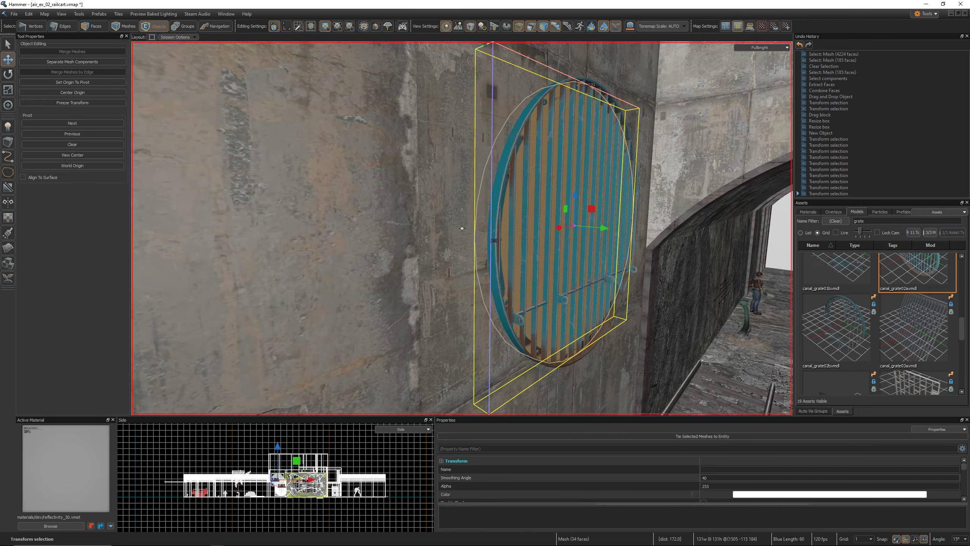
pyautogui.press('z')
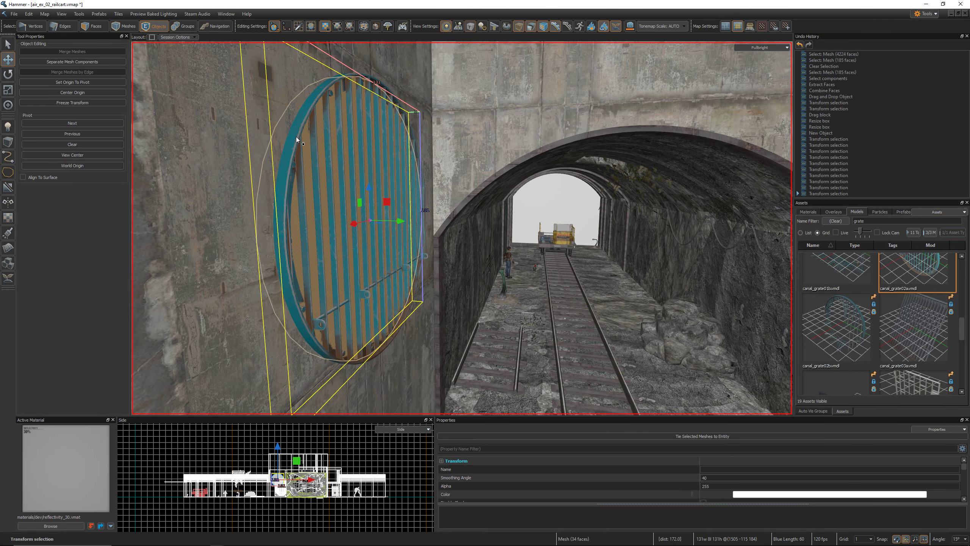
# Nudge the round grate about 1 unit outward from the wall and clear the selection.
pyautogui.click(296, 137)
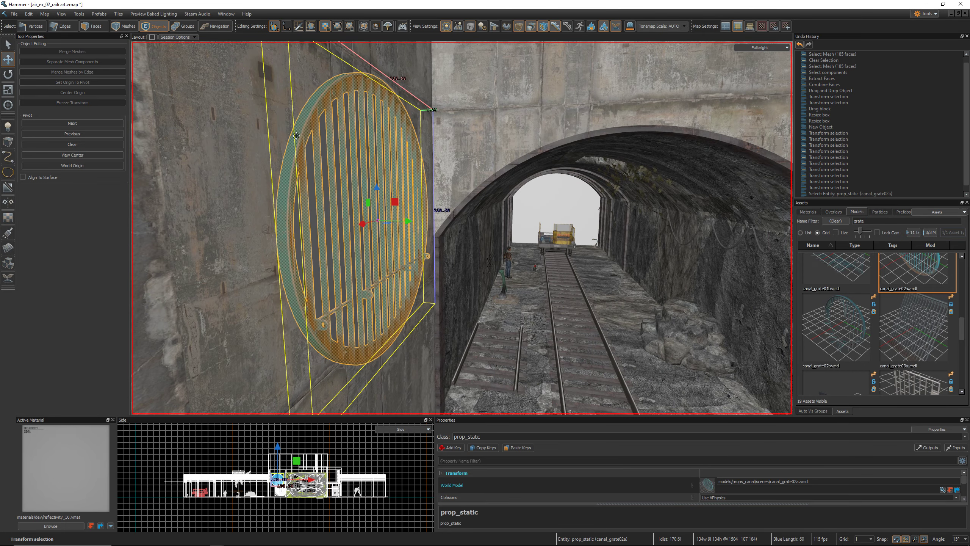
pyautogui.press('z')
pyautogui.press('s')
pyautogui.press('w')
pyautogui.press('z')
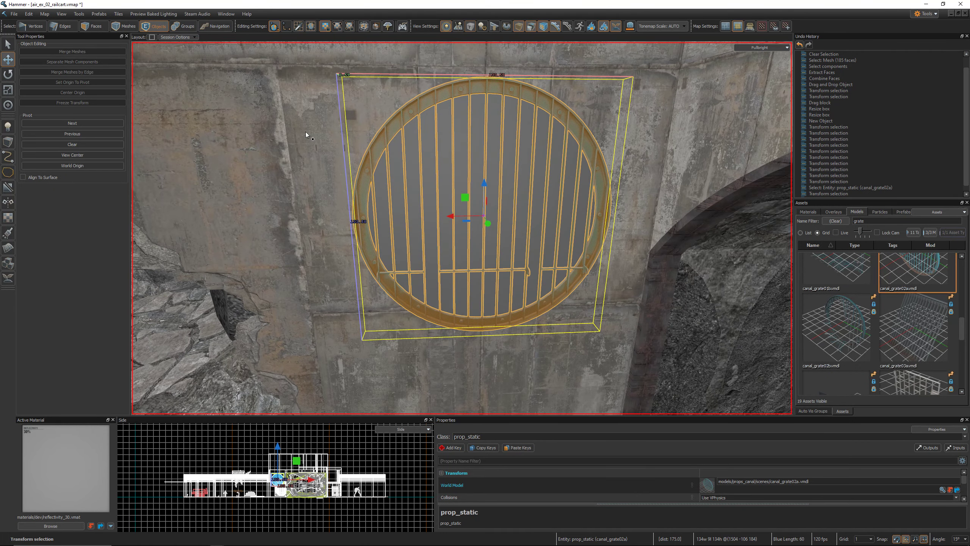
pyautogui.press('Escape')
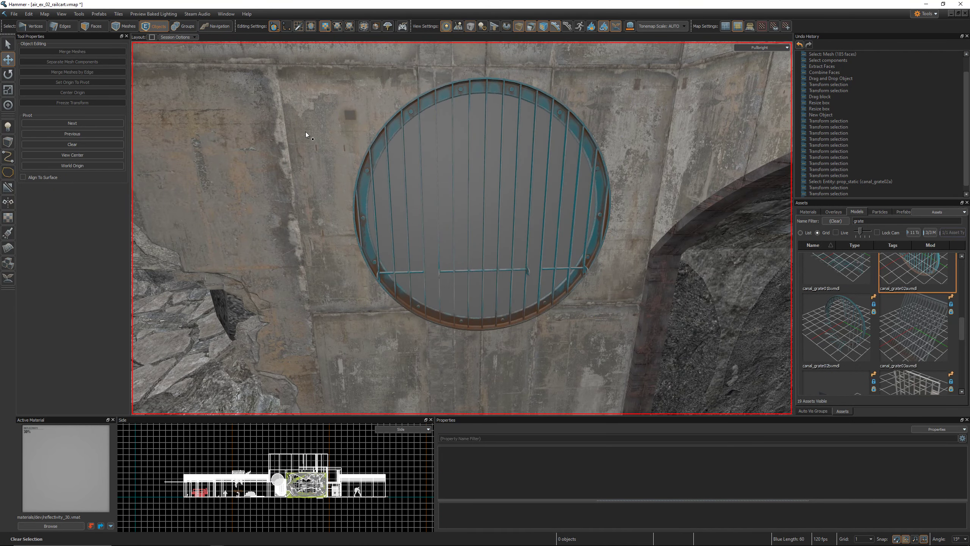
# Hide the round grate and select the cylinder mesh behind it.
pyautogui.click(417, 108)
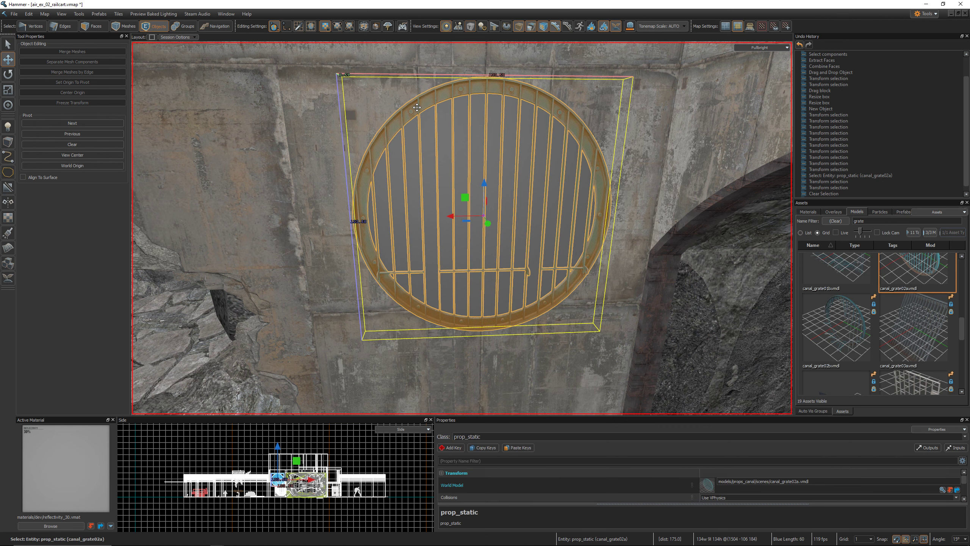
pyautogui.press('h')
pyautogui.click(473, 157)
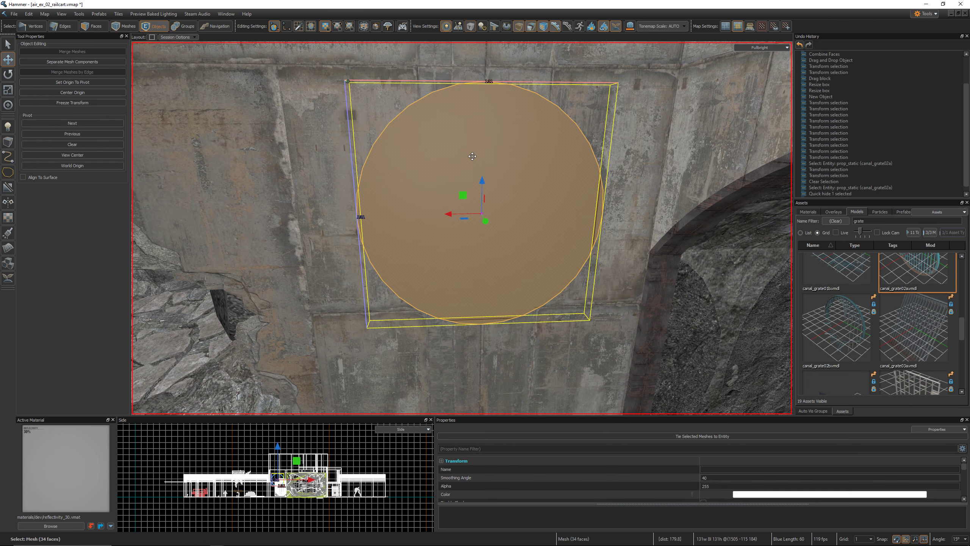
pyautogui.press('z')
pyautogui.press('s')
pyautogui.press('z')
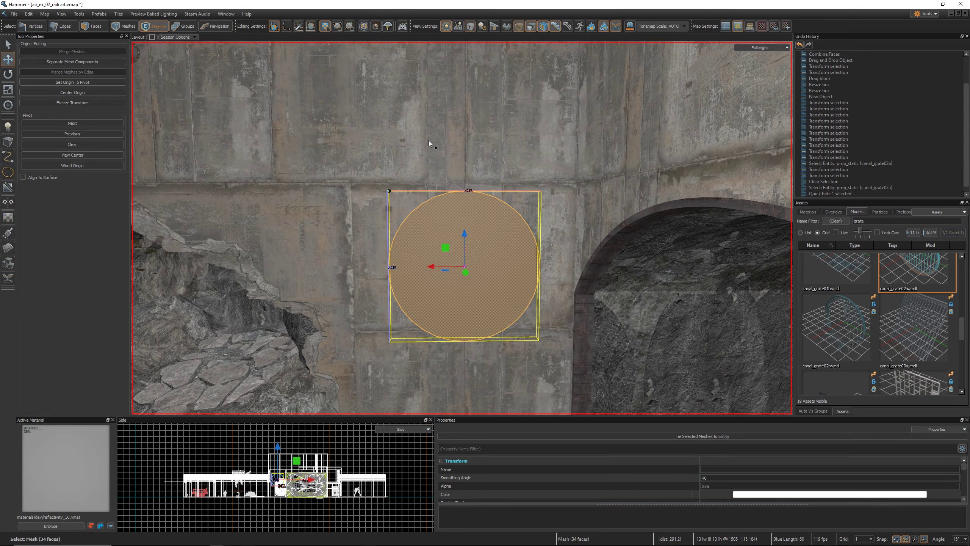
pyautogui.press('z')
pyautogui.press('a')
pyautogui.press('d')
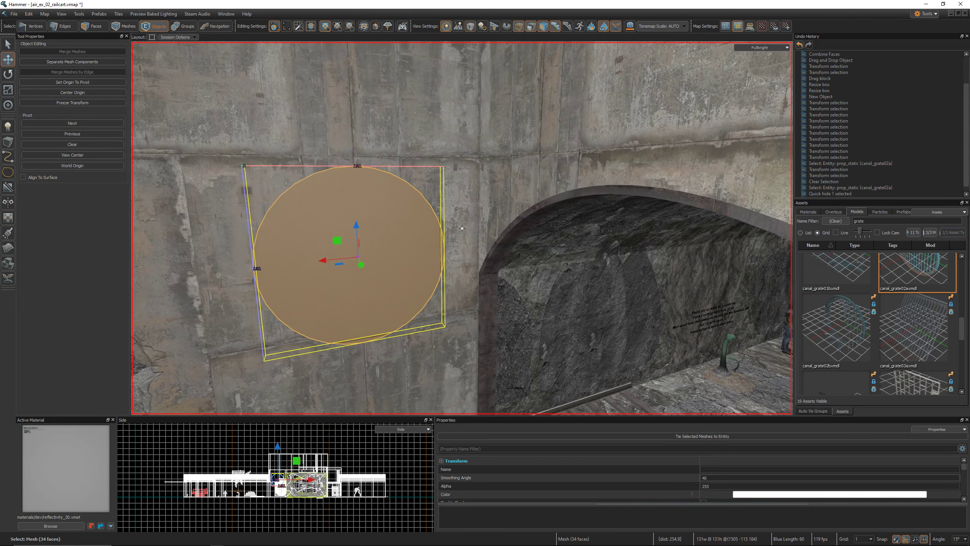
pyautogui.press('w')
pyautogui.press('s')
pyautogui.press('w')
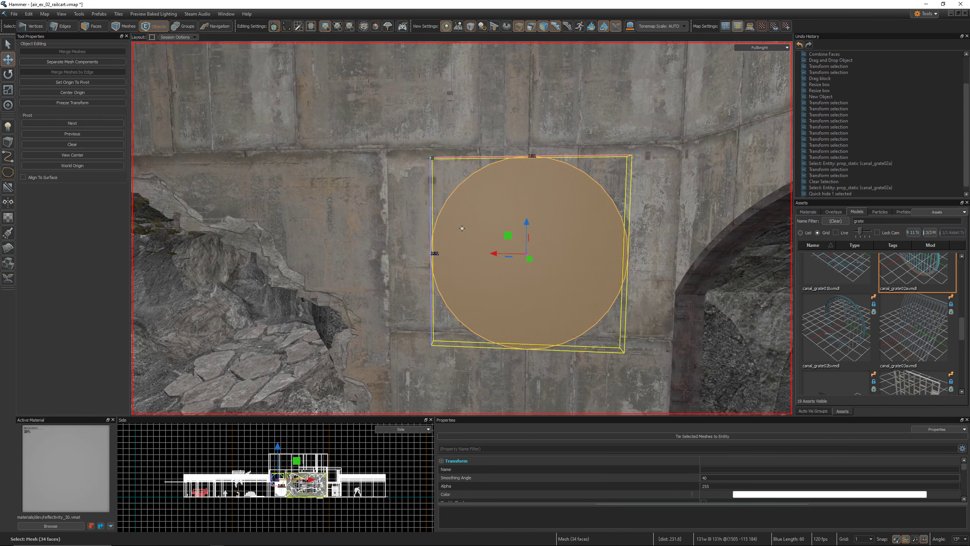
pyautogui.press('z')
# Quad-slice the concrete wall face around the cylinder into four faces.
pyautogui.press('3')
pyautogui.click(442, 157)
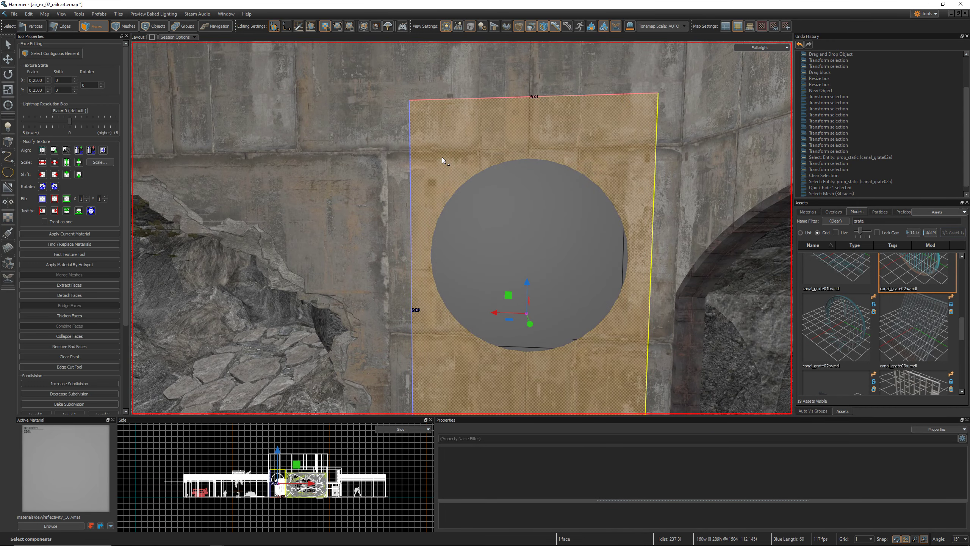
pyautogui.press('z')
pyautogui.press('s')
pyautogui.press('s')
pyautogui.press('w')
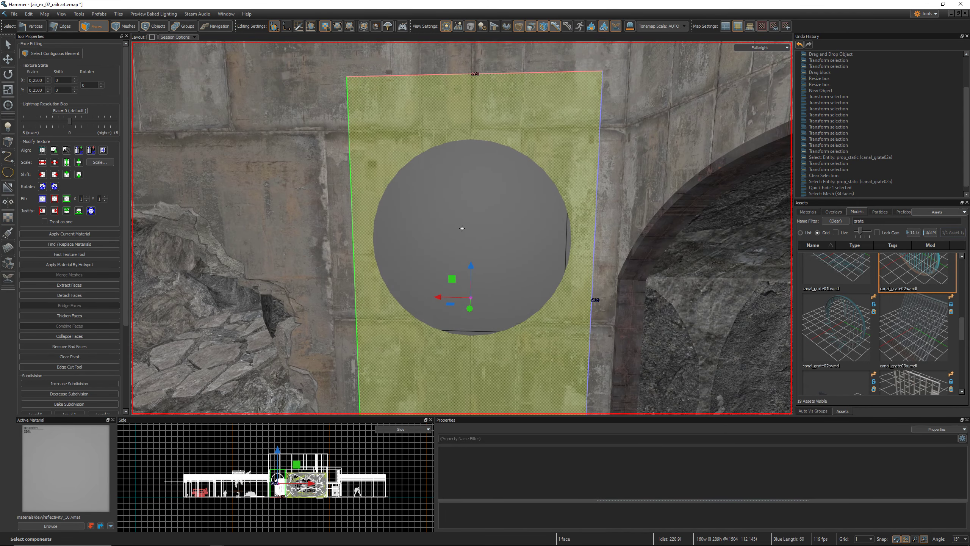
pyautogui.press('s')
pyautogui.press('w')
pyautogui.press('z')
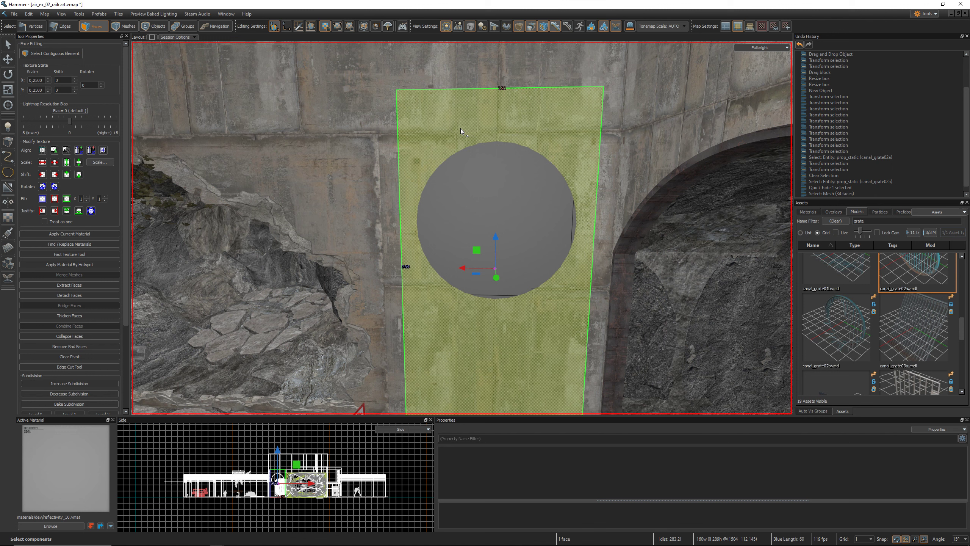
pyautogui.hotkey('ctrl', 'd')
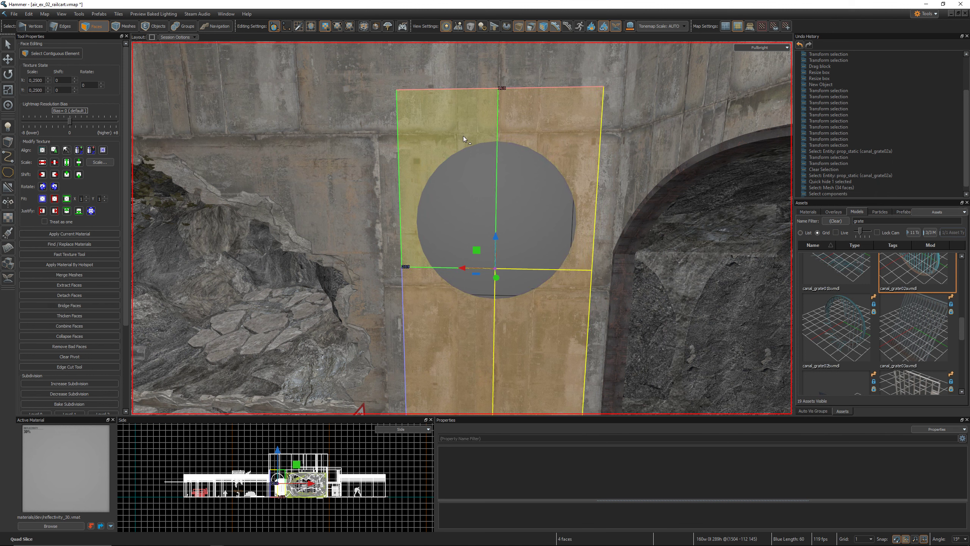
# Set the grid to 8 and bevel the wall panel's central vertical edge loop into two parallel loops.
pyautogui.press('2')
pyautogui.doubleClick(496, 125)
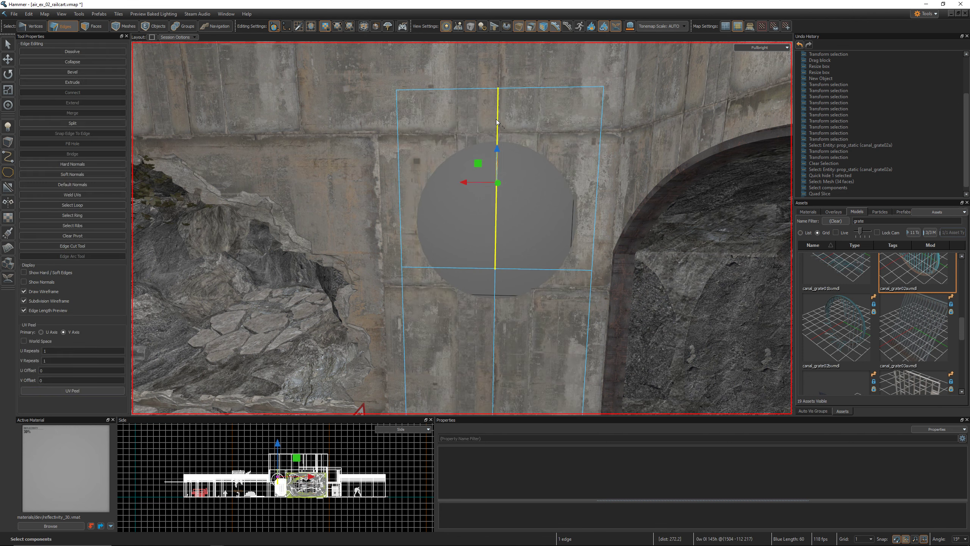
pyautogui.click(863, 539)
pyautogui.click(859, 513)
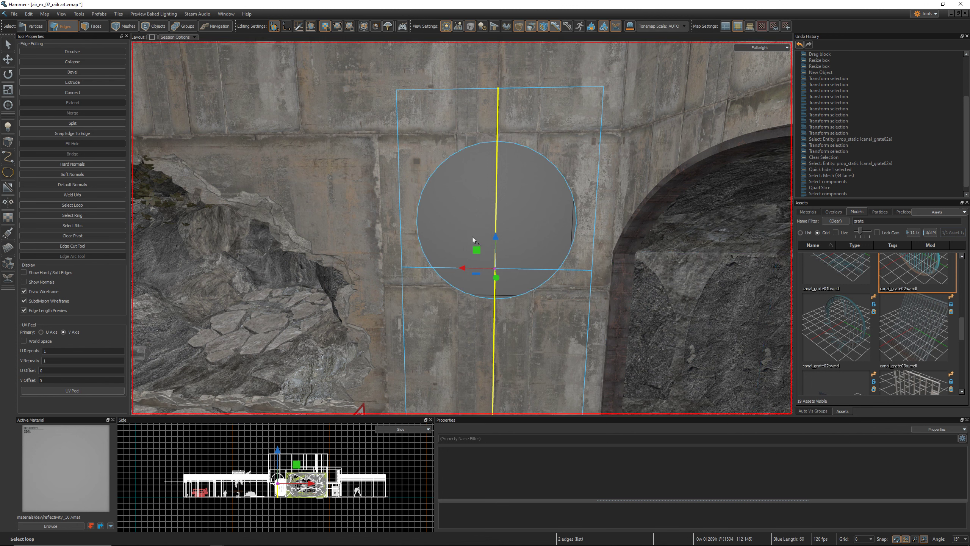
pyautogui.press('f')
# Move the two vertical edge loops 64 units outward, one to each side of the cylinder.
pyautogui.doubleClick(487, 123)
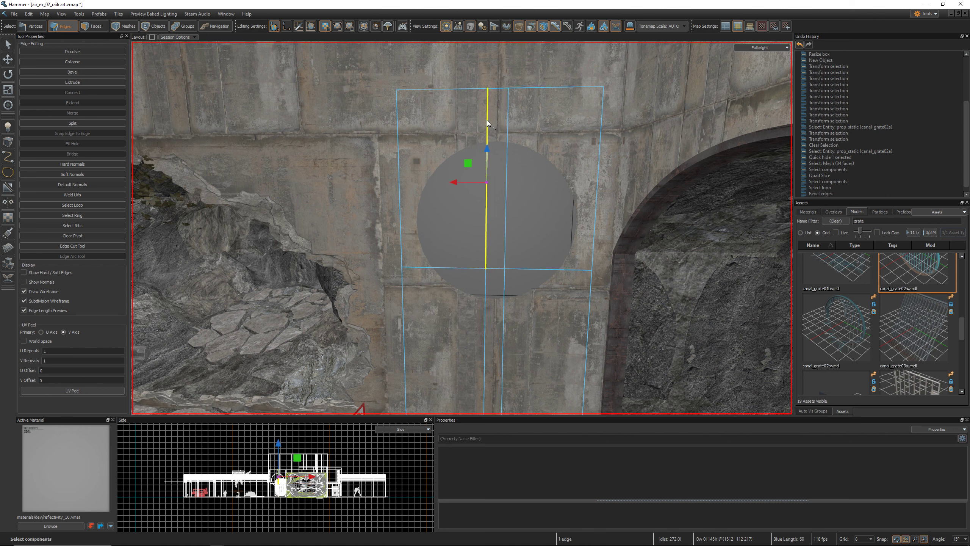
pyautogui.moveTo(484, 267); pyautogui.dragTo(411, 266)
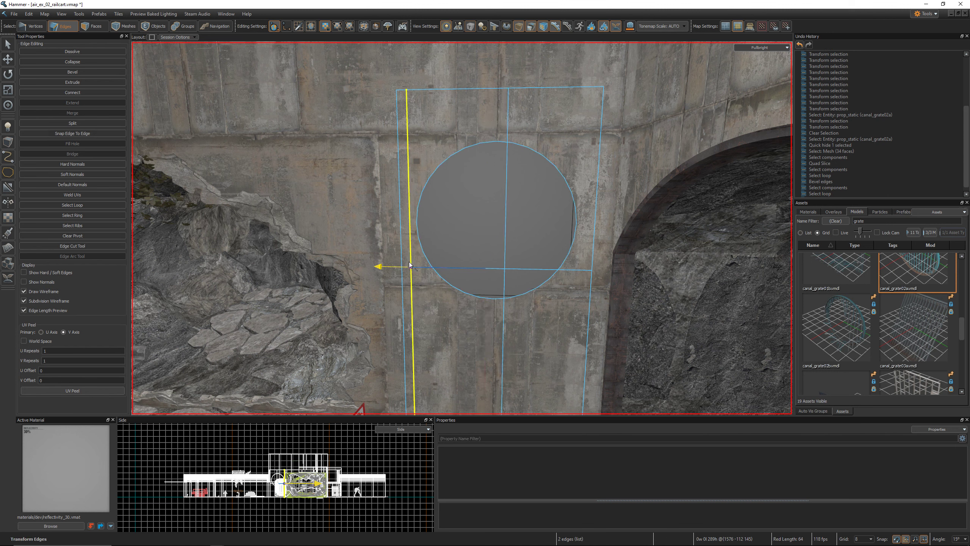
pyautogui.doubleClick(507, 179)
pyautogui.moveTo(482, 273); pyautogui.dragTo(561, 270)
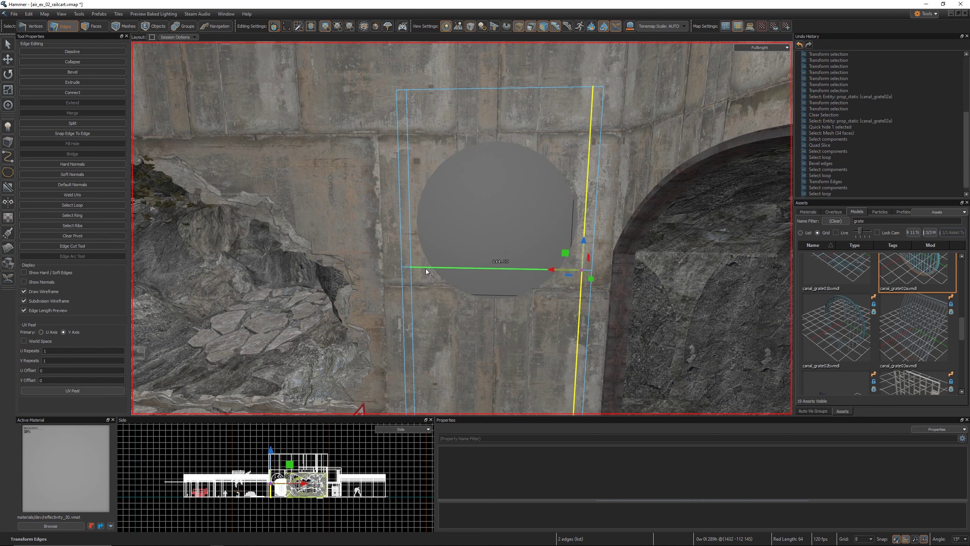
# Bevel the horizontal edge loop into two, moving the upper loop up 111 units and the lower one down 33 units to frame the cylinder.
pyautogui.doubleClick(426, 268)
pyautogui.press('f')
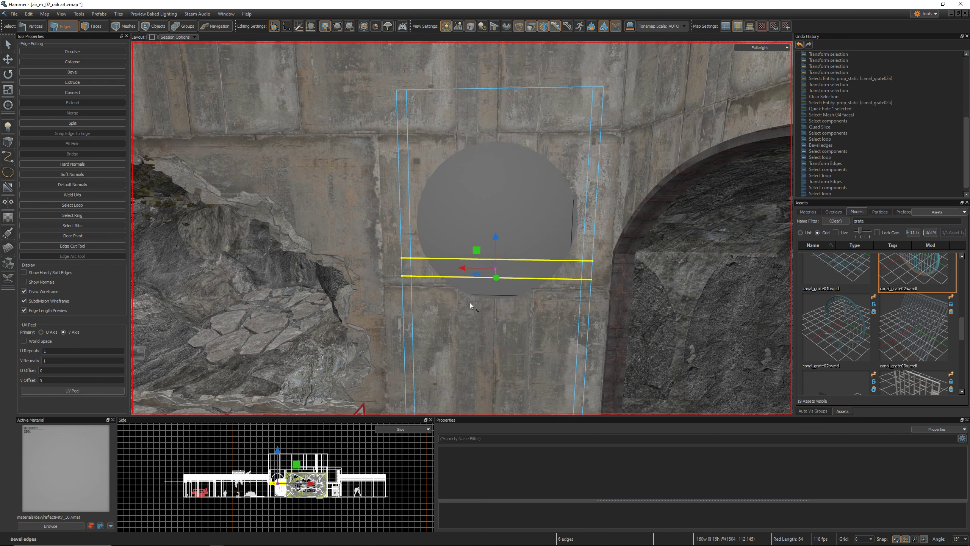
pyautogui.doubleClick(417, 258)
pyautogui.moveTo(496, 248); pyautogui.dragTo(495, 124)
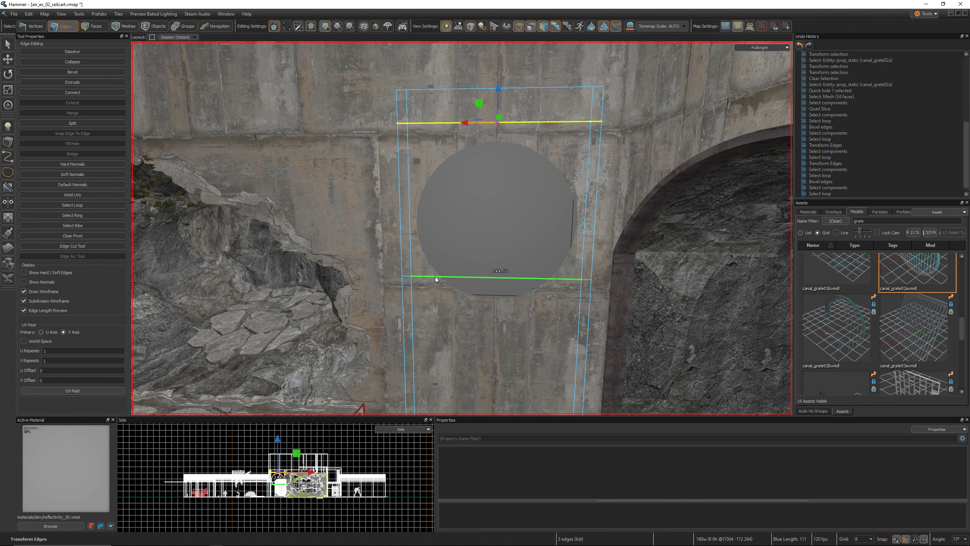
pyautogui.doubleClick(495, 277)
pyautogui.moveTo(495, 278); pyautogui.dragTo(495, 315)
# Set the grid back to 1 and nudge the cylinder 1 unit into the wall, flush with its surface.
pyautogui.moveTo(476, 266); pyautogui.dragTo(462, 228, button='right')
pyautogui.press('w')
pyautogui.press('s')
pyautogui.press('s')
pyautogui.press('5')
pyautogui.click(354, 224)
pyautogui.moveTo(354, 225)
pyautogui.mouseDown(button='right')
pyautogui.moveTo(462, 229)
pyautogui.moveTo(354, 225)
pyautogui.mouseUp(button='right')
pyautogui.press('a')
pyautogui.press('Left')
pyautogui.press('Right')
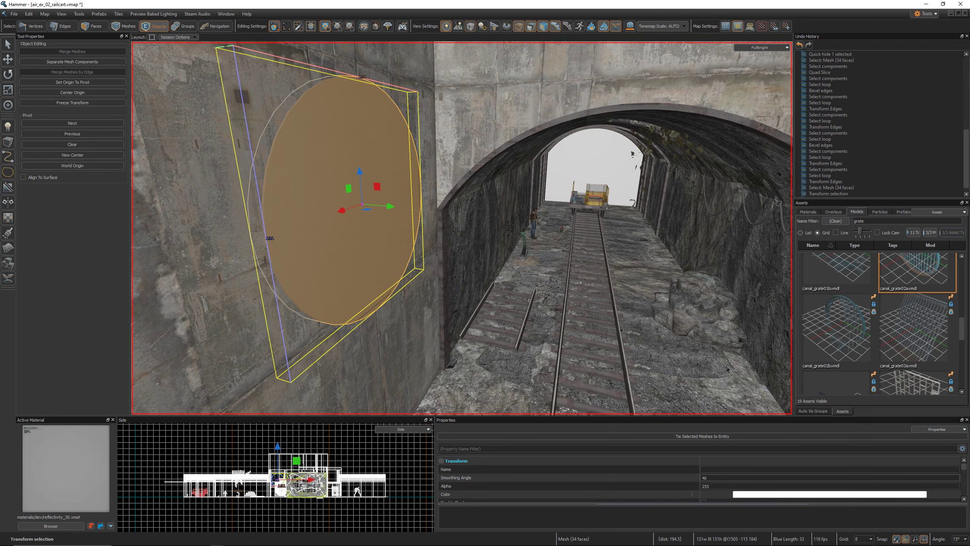
pyautogui.click(865, 539)
pyautogui.click(859, 500)
pyautogui.press('a')
pyautogui.press('Left')
pyautogui.press('d')
pyautogui.moveTo(387, 269); pyautogui.dragTo(462, 228, button='right')
pyautogui.press('w')
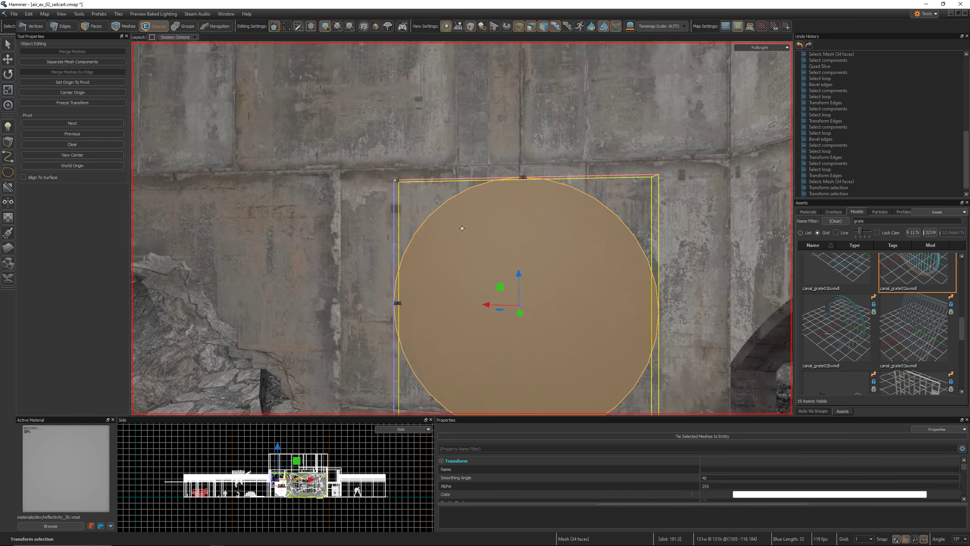
pyautogui.press('s')
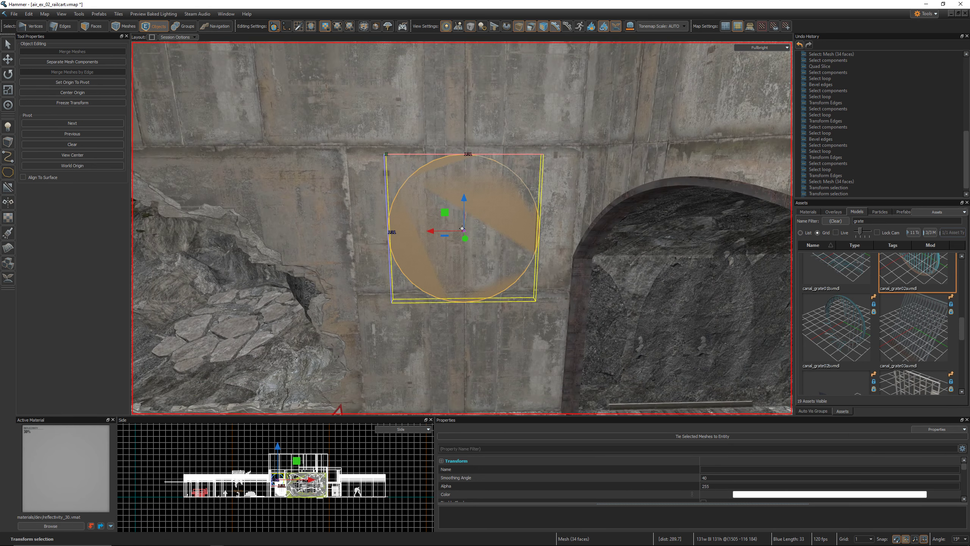
# Extract the central wall face framing the cylinder as a separate mesh and hide it.
pyautogui.click(393, 179)
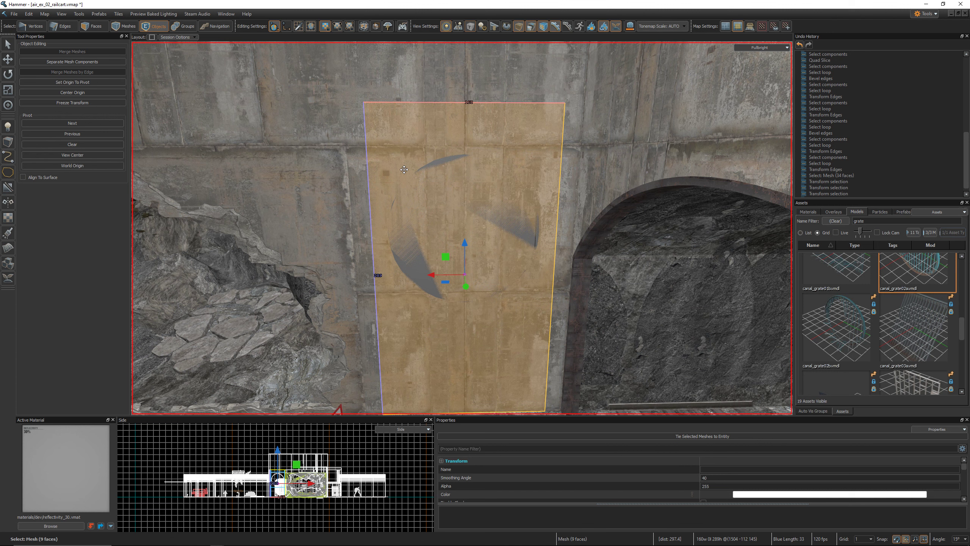
pyautogui.press('3')
pyautogui.click(404, 170)
pyautogui.press('w')
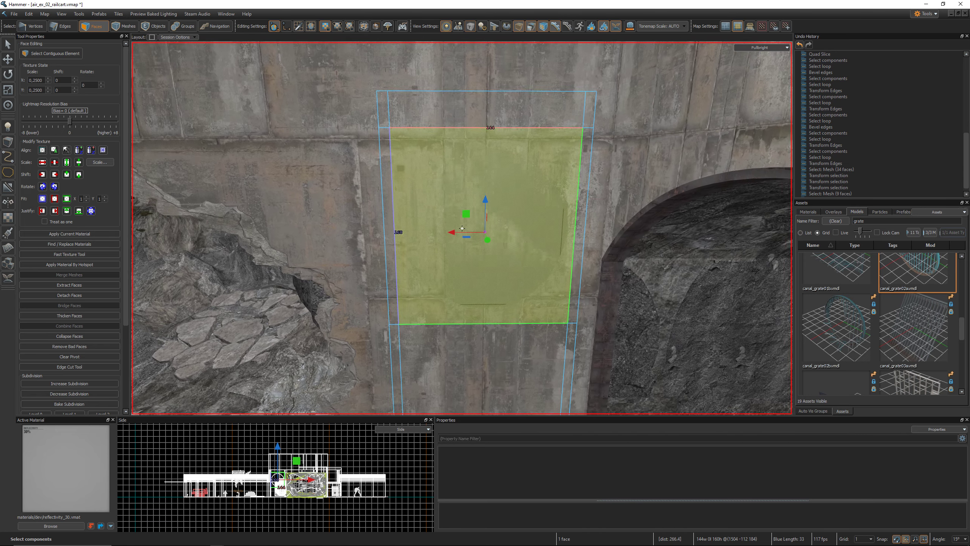
pyautogui.press('w')
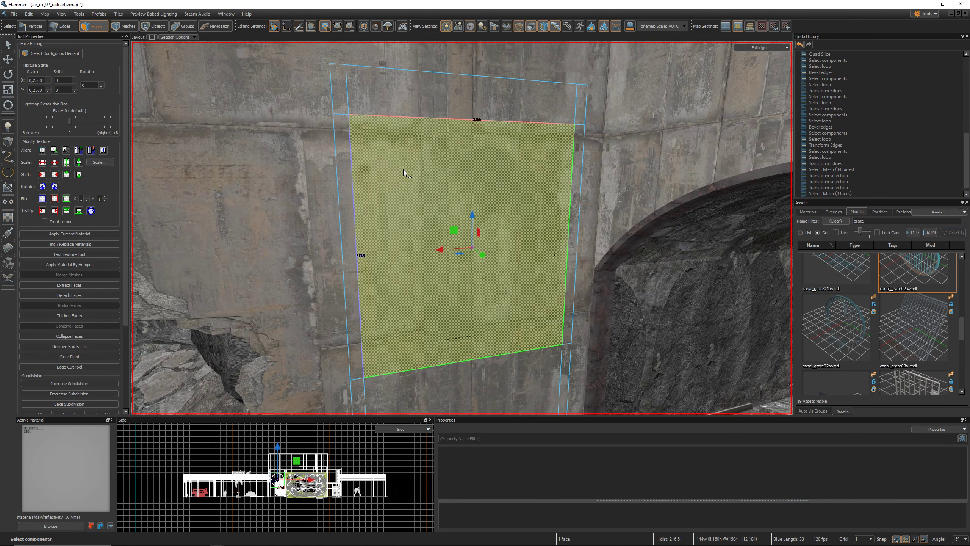
pyautogui.hotkey('alt', 'n')
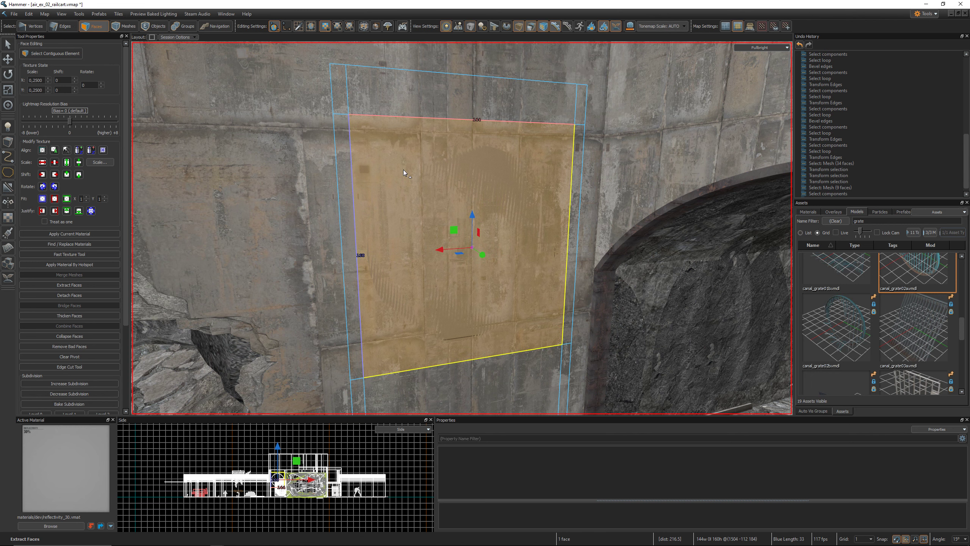
pyautogui.press('h')
pyautogui.press('z')
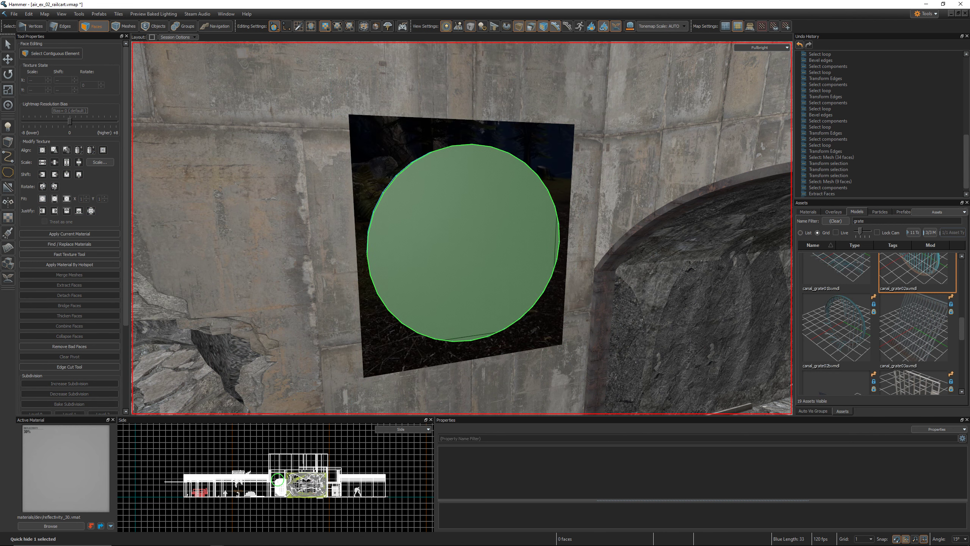
# Select the four wall faces directly above, below and on both sides of the square opening around the cylinder.
pyautogui.press('s')
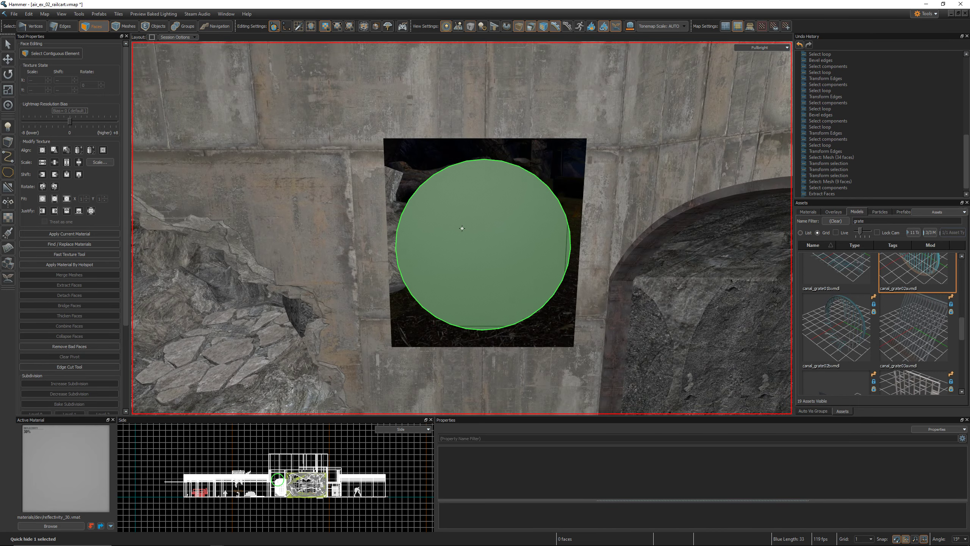
pyautogui.press('w')
pyautogui.press('s')
pyautogui.press('w')
pyautogui.press('s')
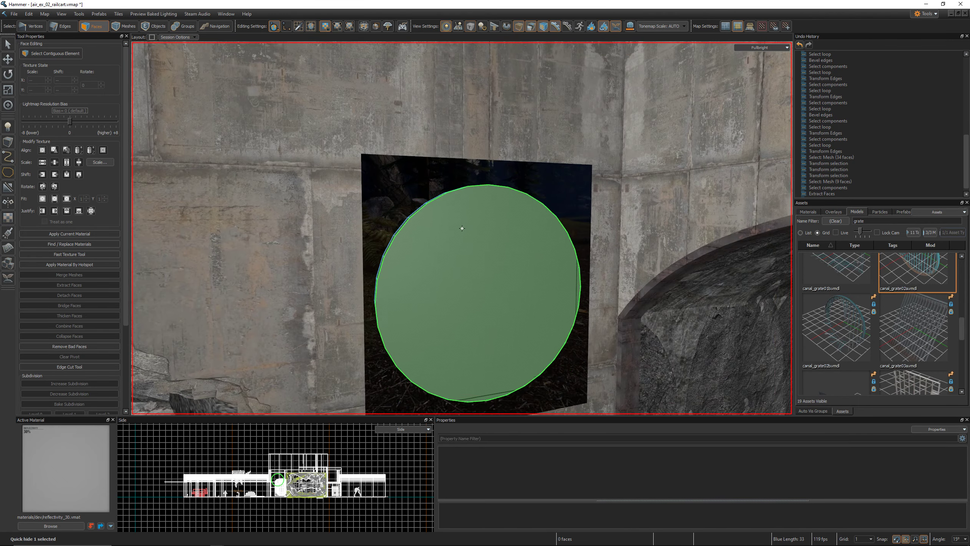
pyautogui.press('z')
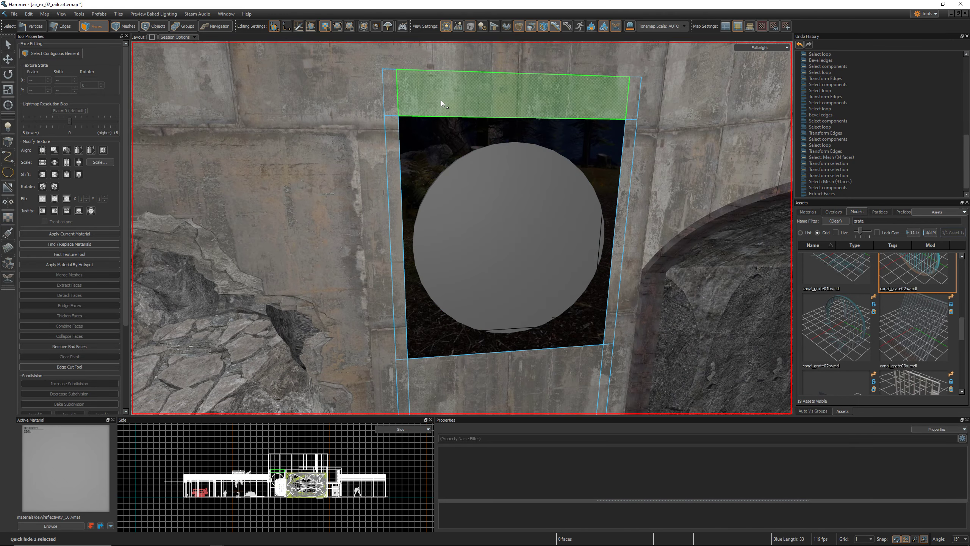
pyautogui.click(441, 100)
pyautogui.click(393, 138)
pyautogui.keyDown('ctrl'); pyautogui.click(443, 96); pyautogui.keyUp('ctrl')
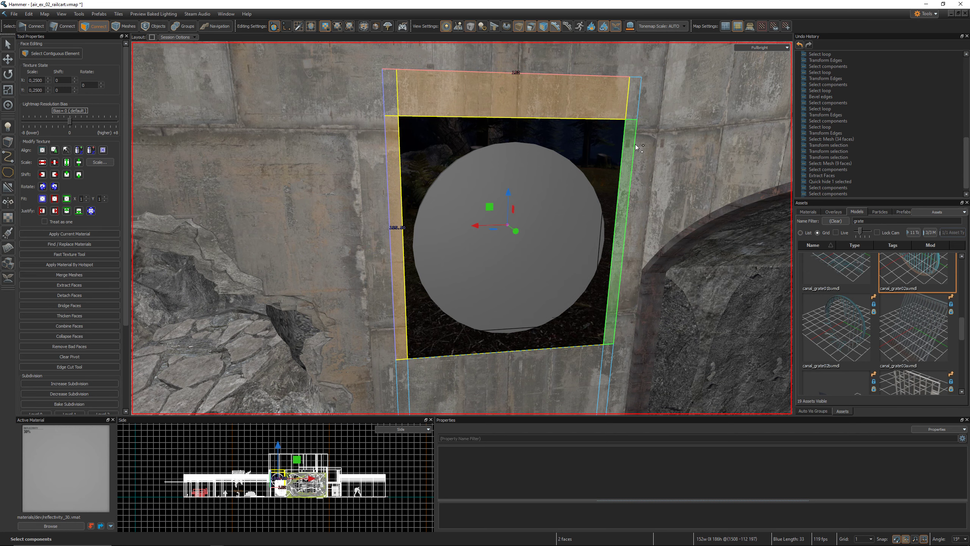
pyautogui.keyDown('ctrl'); pyautogui.click(613, 316); pyautogui.keyUp('ctrl')
pyautogui.keyDown('ctrl'); pyautogui.click(563, 379); pyautogui.keyUp('ctrl')
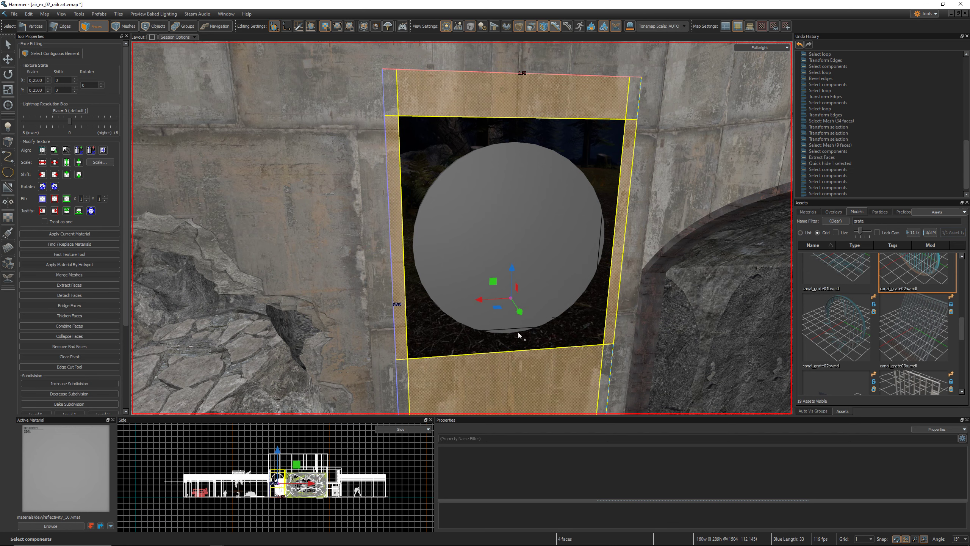
# Examine the cylinder's segmented rim against the selected wall faces framing it from several angles.
pyautogui.press('z')
pyautogui.press('w')
pyautogui.press('s')
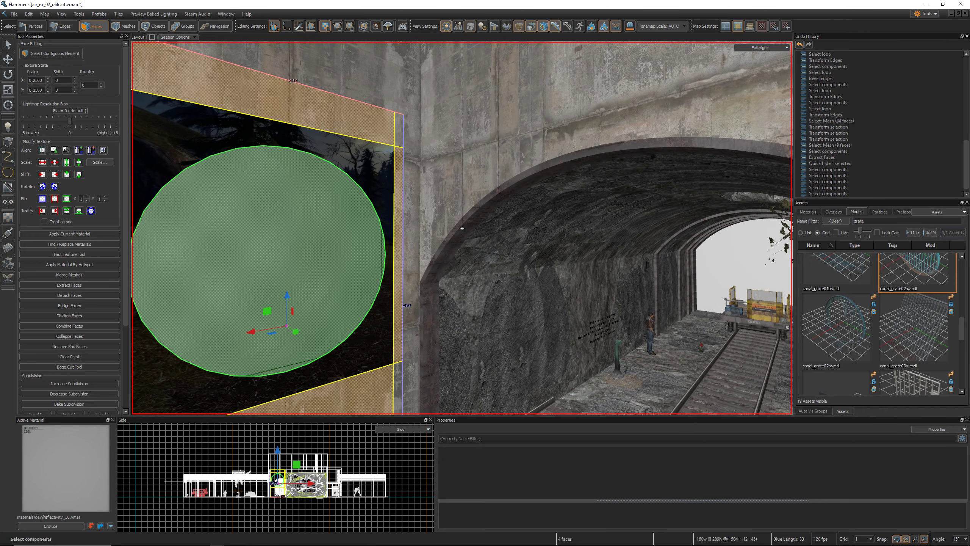
pyautogui.press('a')
pyautogui.press('z')
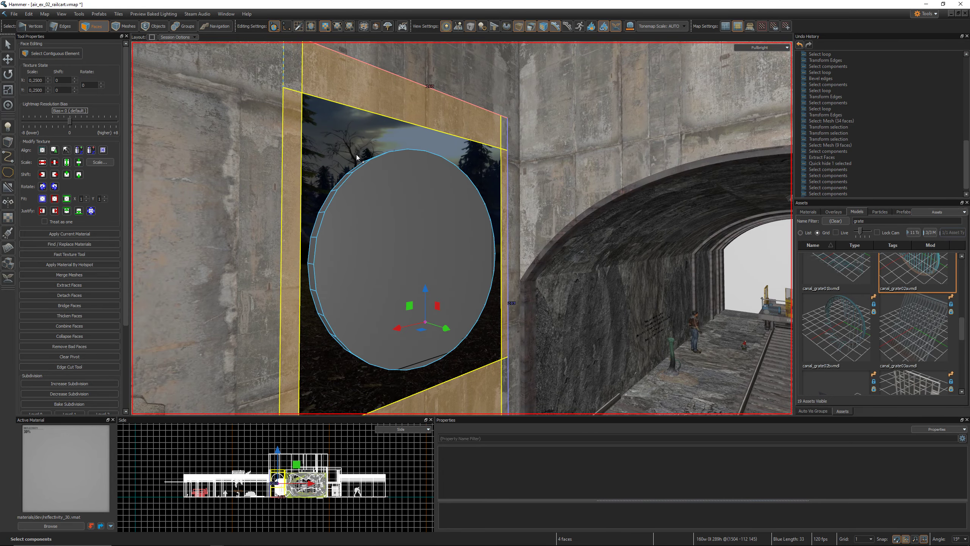
pyautogui.press('z')
pyautogui.press('d')
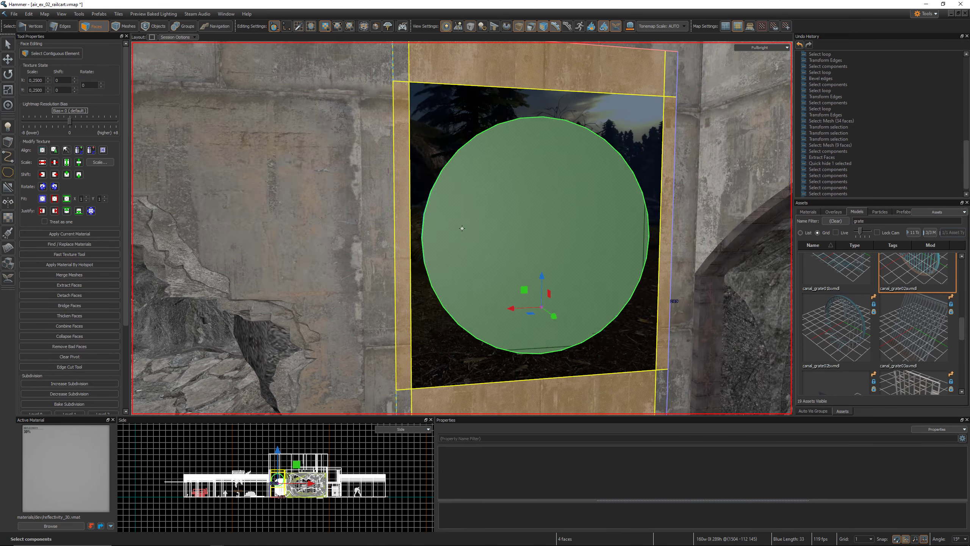
pyautogui.press('a')
pyautogui.press('z')
pyautogui.press('d')
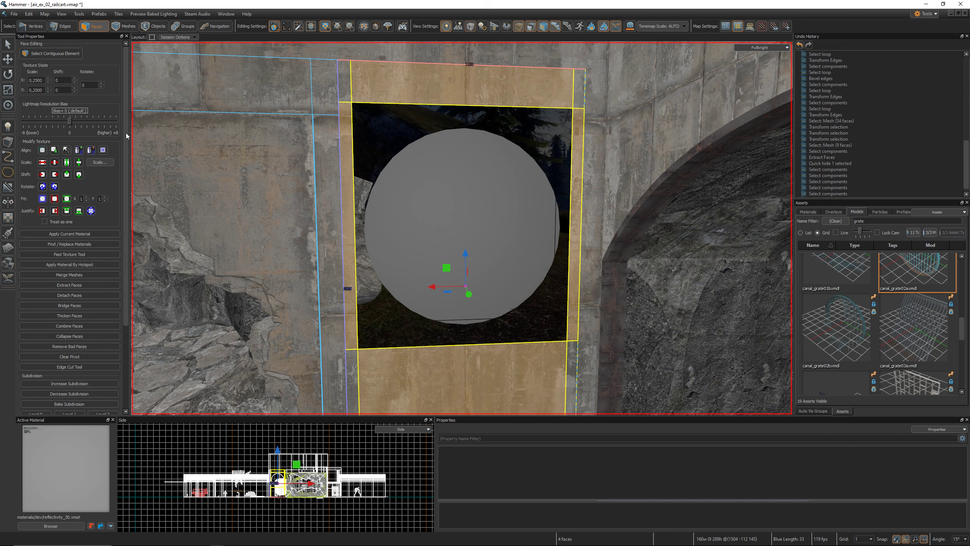
# Increase the subdivision of the four selected wall faces to an 8 by 8 grid each and bake it.
pyautogui.scroll(-5, 124, 172)
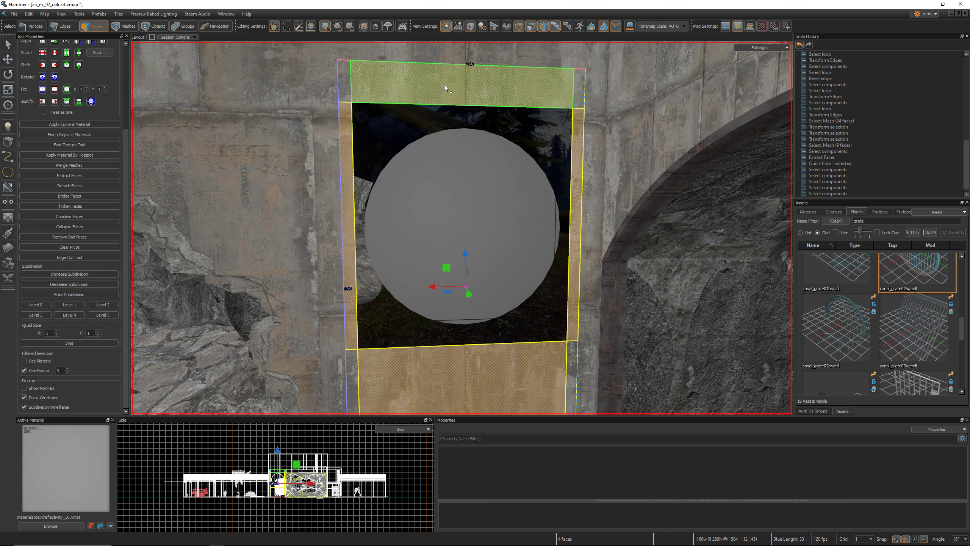
pyautogui.click(80, 274)
pyautogui.click(79, 275)
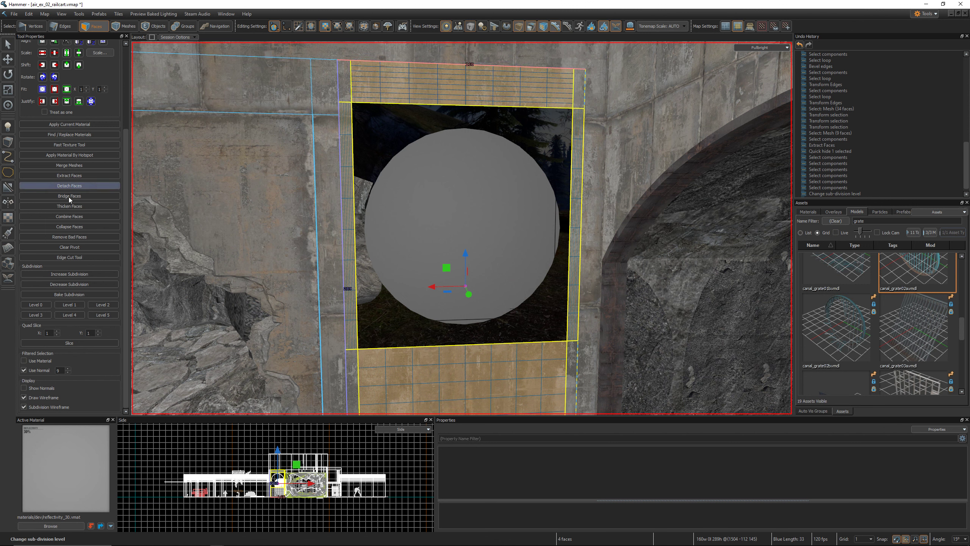
pyautogui.click(68, 294)
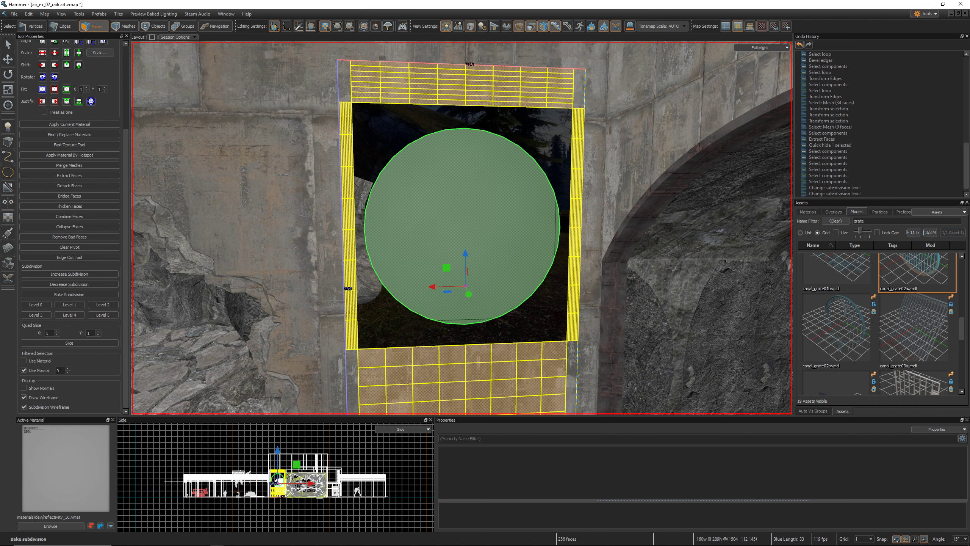
# Delete the cylinder's front cap face within the square opening.
pyautogui.press('a')
pyautogui.moveTo(453, 190); pyautogui.dragTo(450, 188, button='right')
pyautogui.click(457, 213)
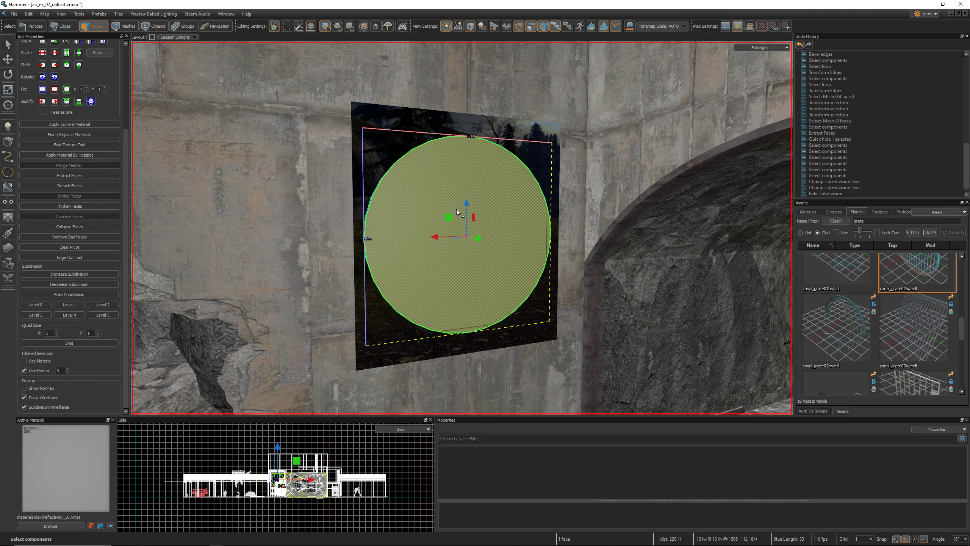
pyautogui.click(458, 213)
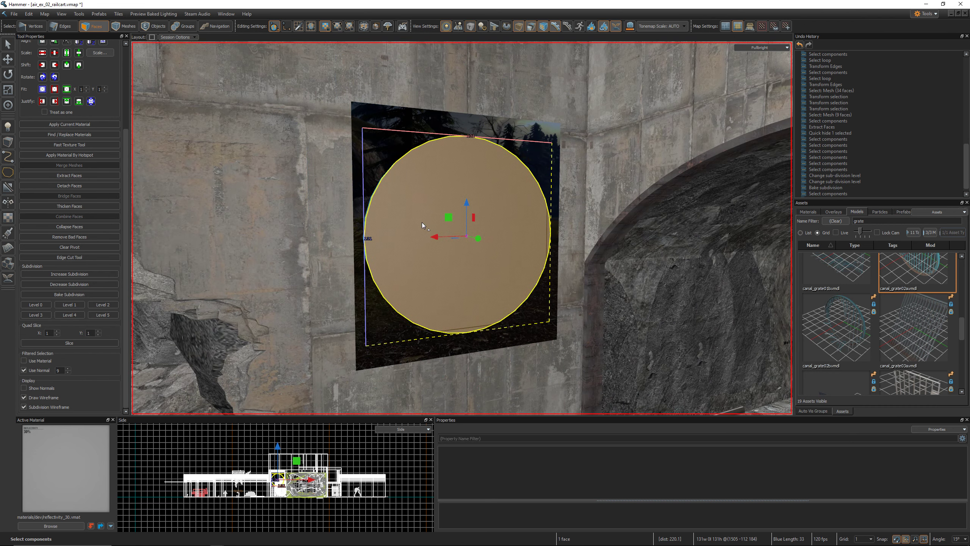
pyautogui.press('Delete')
# Isolate the cylinder and the subdivided wall frame mesh by hiding all unselected objects.
pyautogui.moveTo(422, 219); pyautogui.dragTo(459, 208, button='right')
pyautogui.press('a')
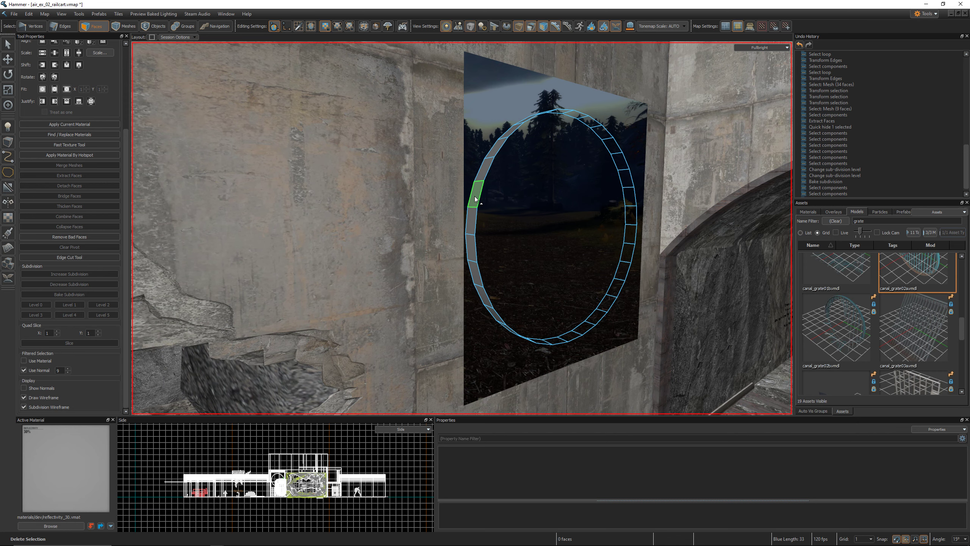
pyautogui.press('5')
pyautogui.click(475, 196)
pyautogui.moveTo(475, 196); pyautogui.dragTo(462, 228, button='right')
pyautogui.press('s')
pyautogui.press('f')
pyautogui.press('w')
pyautogui.press('s')
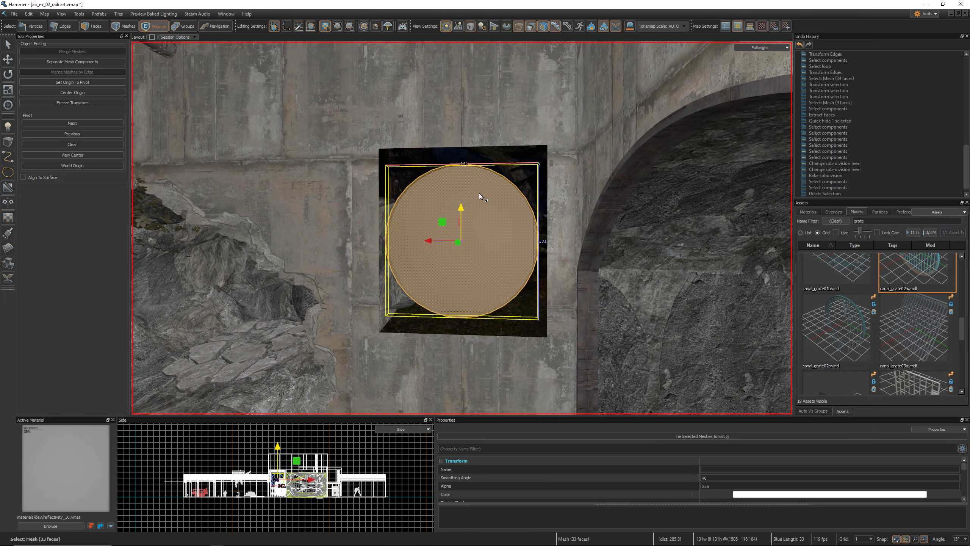
pyautogui.click(445, 110)
pyautogui.moveTo(438, 176); pyautogui.dragTo(414, 133)
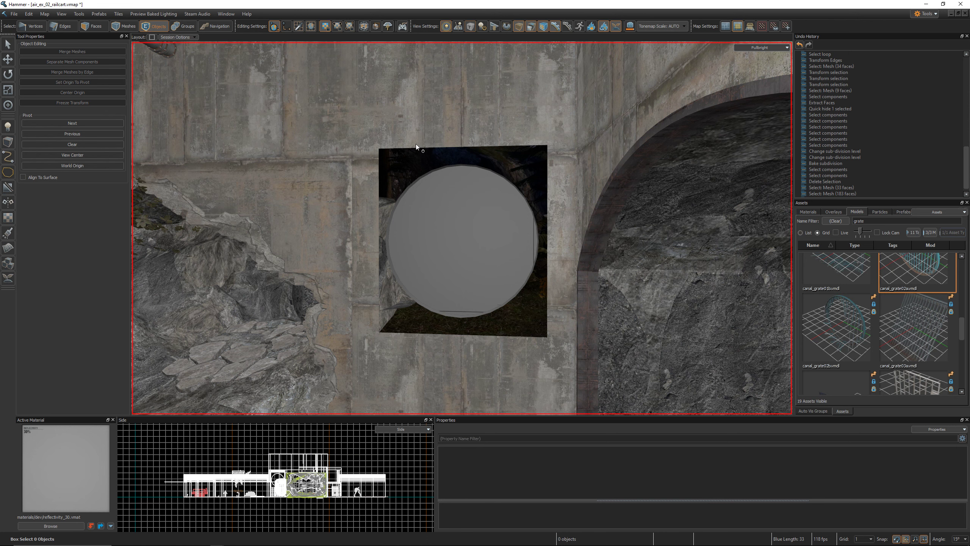
pyautogui.click(415, 144)
pyautogui.keyDown('ctrl'); pyautogui.click(451, 184); pyautogui.keyUp('ctrl')
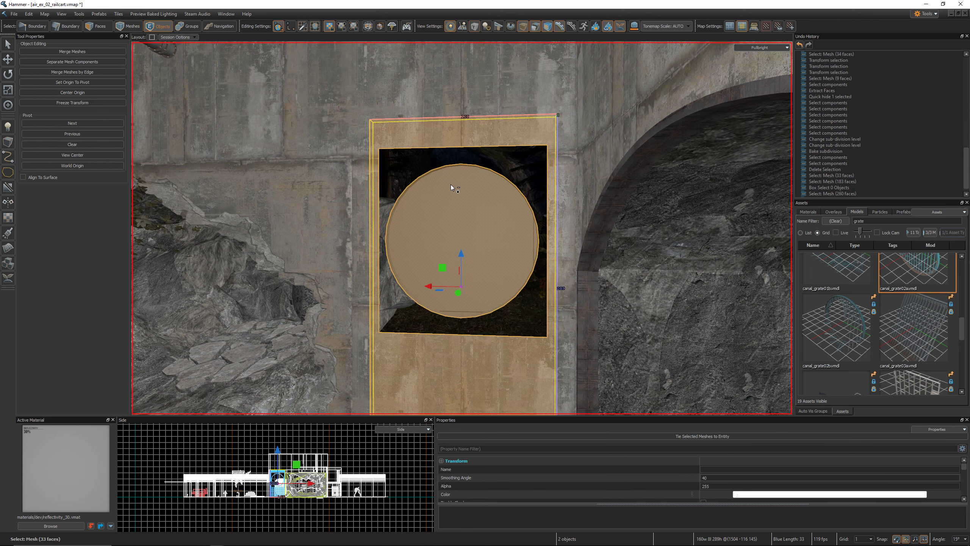
pyautogui.hotkey('shift', 'h')
# Bridge the eight rim edges of the cylinder's upper-left quarter to the eight facing inner edges of the wall frame.
pyautogui.moveTo(451, 184); pyautogui.dragTo(462, 228, button='right')
pyautogui.press('w')
pyautogui.press('s')
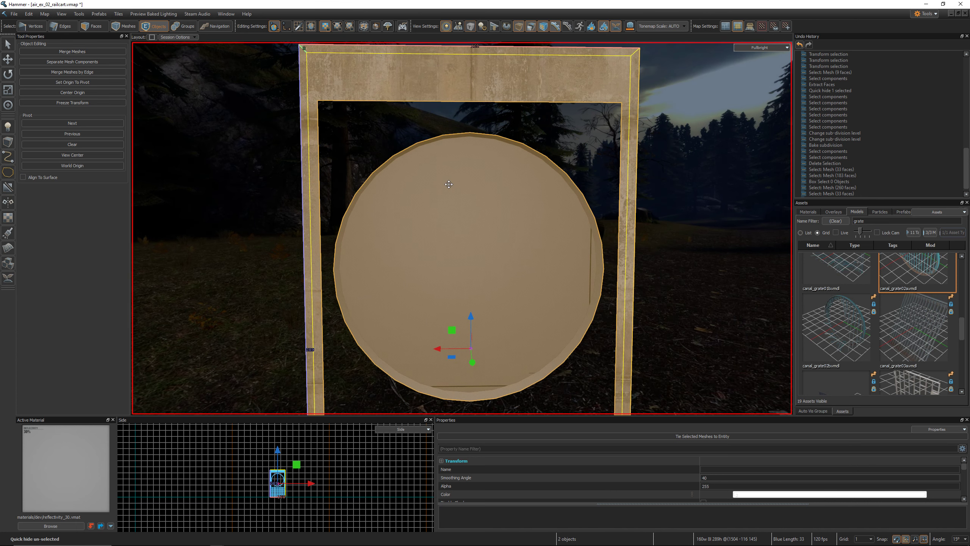
pyautogui.press('2')
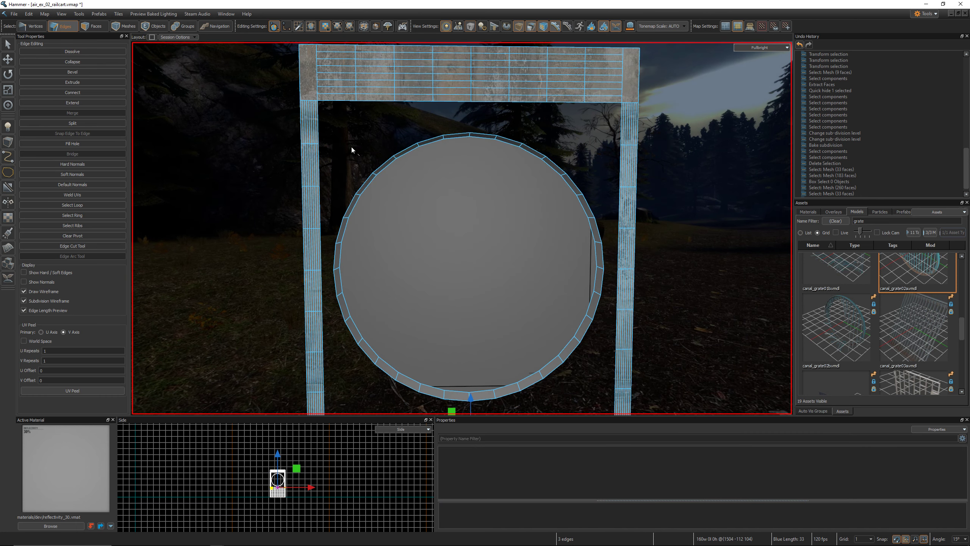
pyautogui.click(454, 136)
pyautogui.keyDown('shift'); pyautogui.click(430, 141); pyautogui.keyUp('shift')
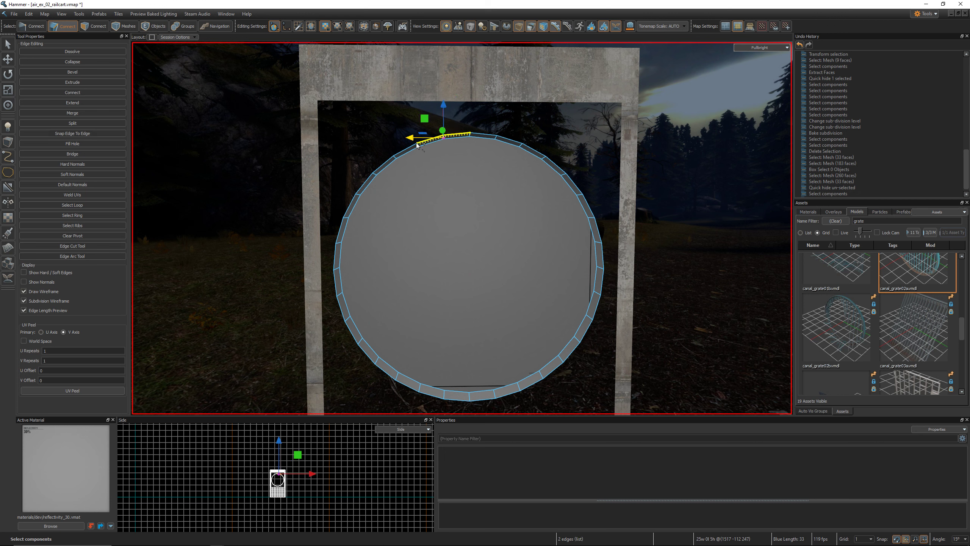
pyautogui.keyDown('shift'); pyautogui.click(405, 150); pyautogui.keyUp('shift')
pyautogui.keyDown('shift'); pyautogui.click(385, 164); pyautogui.keyUp('shift')
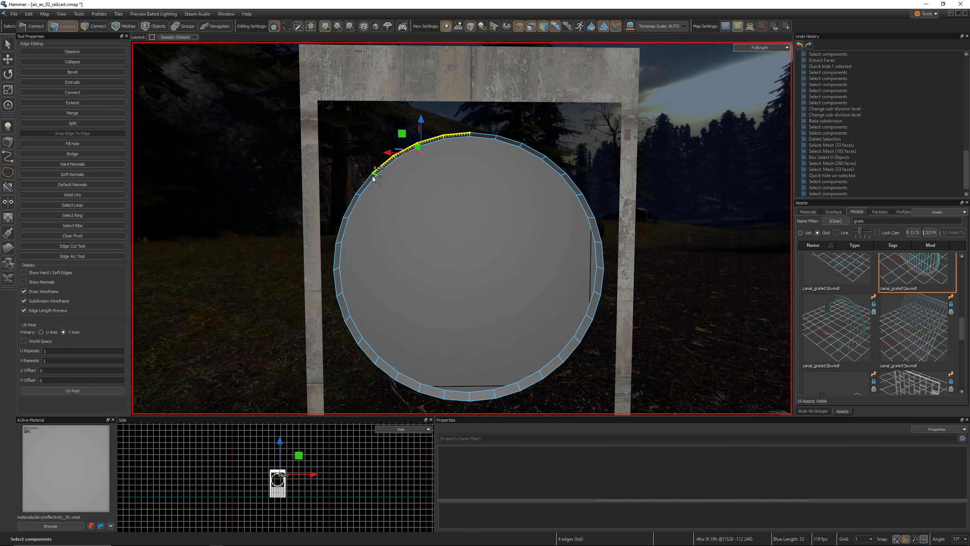
pyautogui.keyDown('shift'); pyautogui.click(365, 183); pyautogui.keyUp('shift')
pyautogui.keyDown('shift'); pyautogui.click(351, 206); pyautogui.keyUp('shift')
pyautogui.keyDown('shift'); pyautogui.click(341, 233); pyautogui.keyUp('shift')
pyautogui.keyDown('shift'); pyautogui.click(336, 251); pyautogui.keyUp('shift')
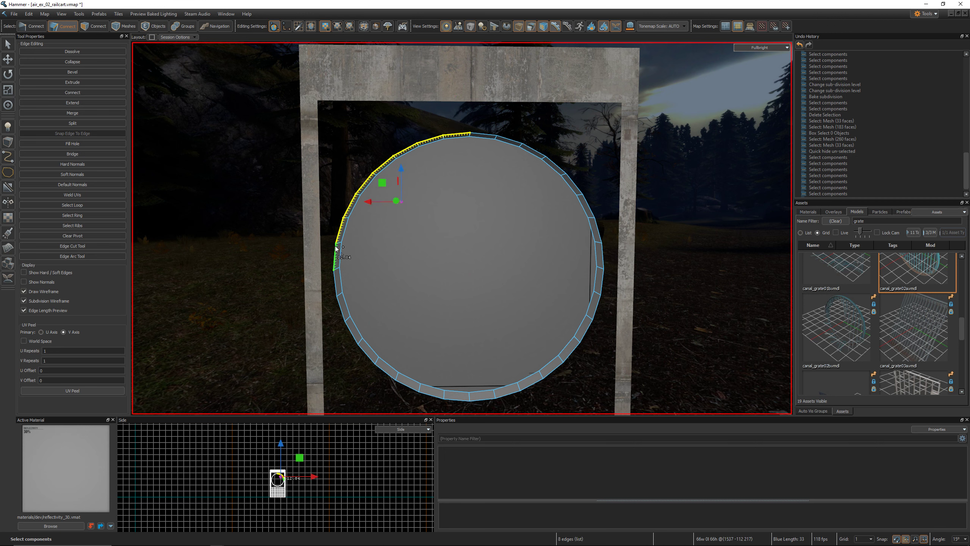
pyautogui.keyDown('shift'); pyautogui.click(335, 263); pyautogui.keyUp('shift')
pyautogui.keyDown('shift'); pyautogui.click(350, 101); pyautogui.keyUp('shift')
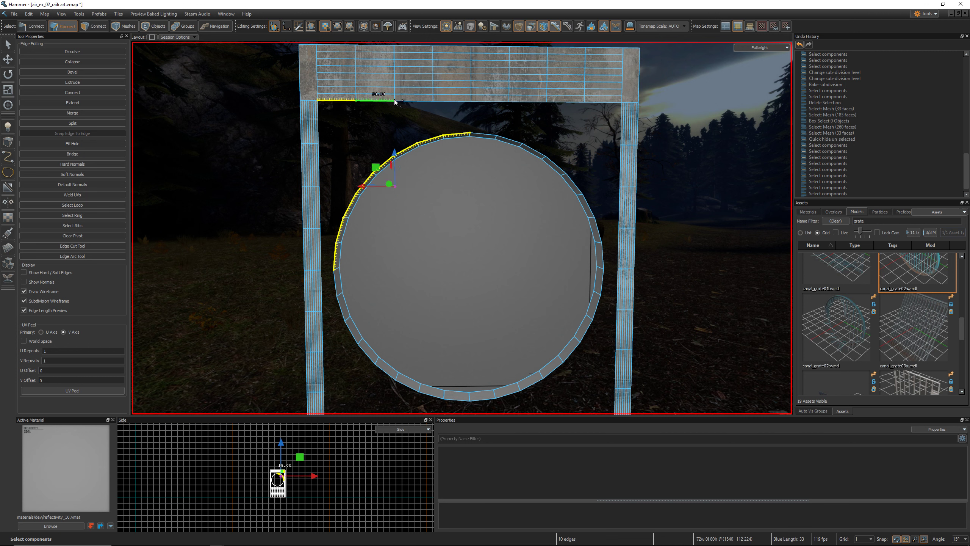
pyautogui.keyDown('shift'); pyautogui.click(390, 100); pyautogui.keyUp('shift')
pyautogui.keyDown('shift'); pyautogui.click(450, 100); pyautogui.keyUp('shift')
pyautogui.keyDown('shift'); pyautogui.click(323, 120); pyautogui.keyUp('shift')
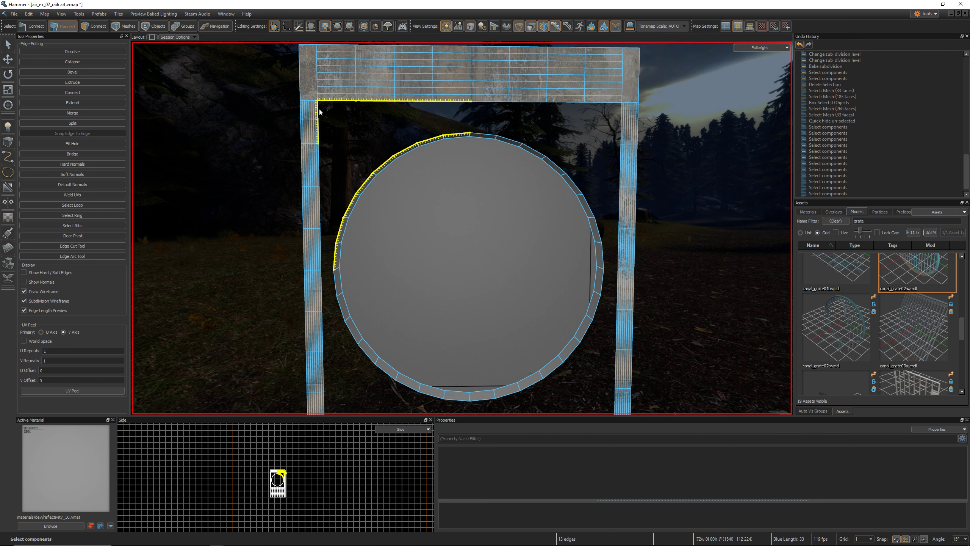
pyautogui.keyDown('shift'); pyautogui.click(323, 164); pyautogui.keyUp('shift')
pyautogui.keyDown('shift'); pyautogui.click(324, 208); pyautogui.keyUp('shift')
pyautogui.keyDown('shift'); pyautogui.click(321, 239); pyautogui.keyUp('shift')
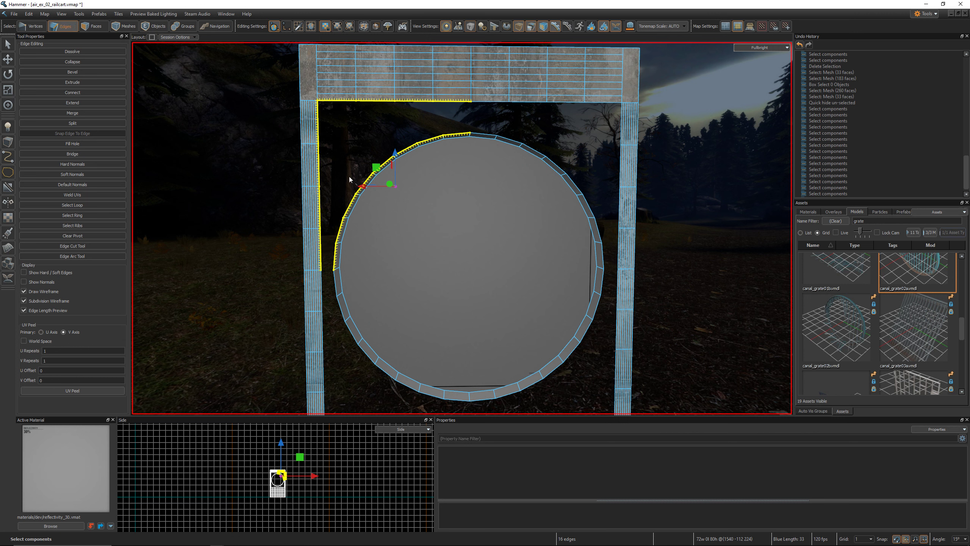
pyautogui.press('b')
# Bridge the eight rim edges of the cylinder's upper-right quarter to the eight facing inner edges of the wall frame.
pyautogui.click(484, 134)
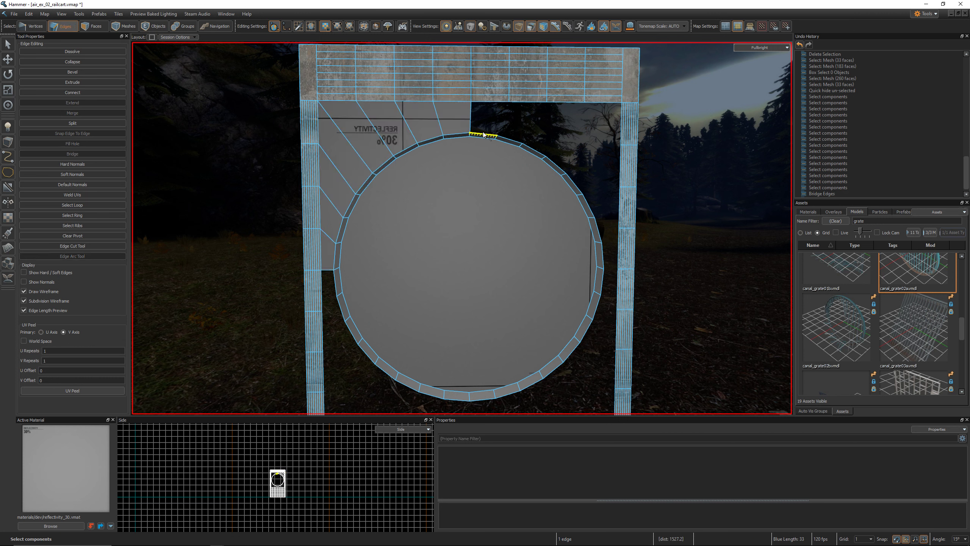
pyautogui.keyDown('shift'); pyautogui.click(490, 101); pyautogui.keyUp('shift')
pyautogui.keyDown('shift'); pyautogui.click(528, 100); pyautogui.keyUp('shift')
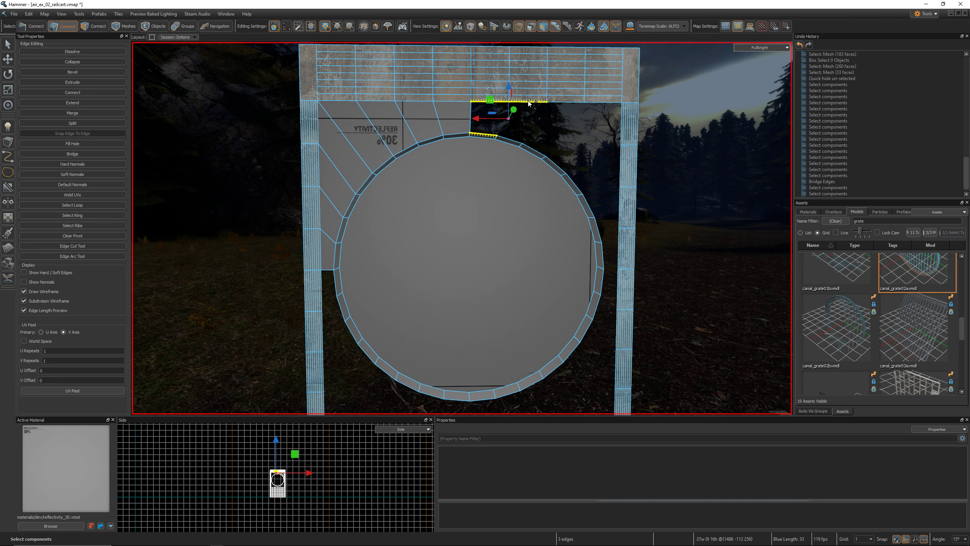
pyautogui.keyDown('shift'); pyautogui.click(567, 101); pyautogui.keyUp('shift')
pyautogui.keyDown('shift'); pyautogui.click(603, 102); pyautogui.keyUp('shift')
pyautogui.keyDown('shift'); pyautogui.click(620, 124); pyautogui.keyUp('shift')
pyautogui.keyDown('shift'); pyautogui.click(621, 154); pyautogui.keyUp('shift')
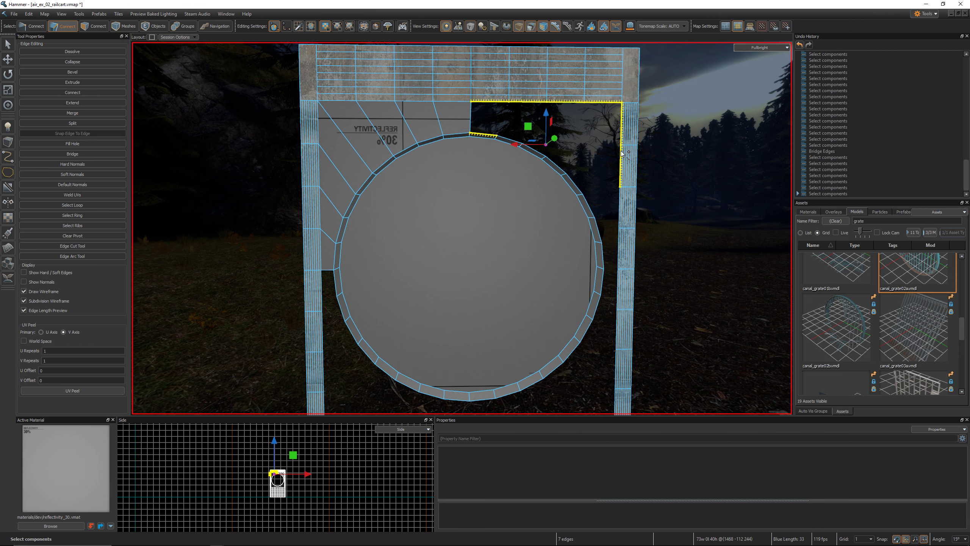
pyautogui.keyDown('shift'); pyautogui.click(621, 209); pyautogui.keyUp('shift')
pyautogui.keyDown('shift'); pyautogui.click(619, 248); pyautogui.keyUp('shift')
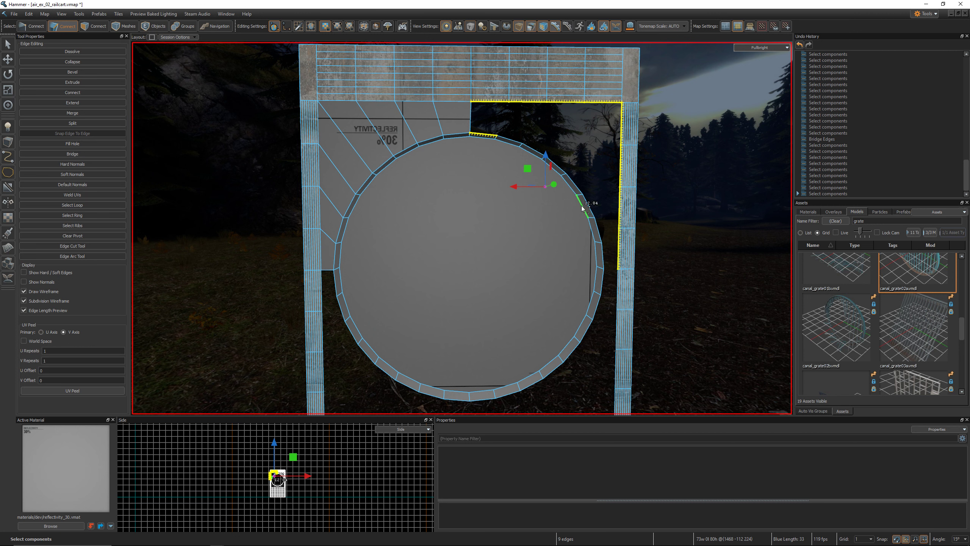
pyautogui.keyDown('shift'); pyautogui.click(509, 140); pyautogui.keyUp('shift')
pyautogui.keyDown('shift'); pyautogui.click(533, 150); pyautogui.keyUp('shift')
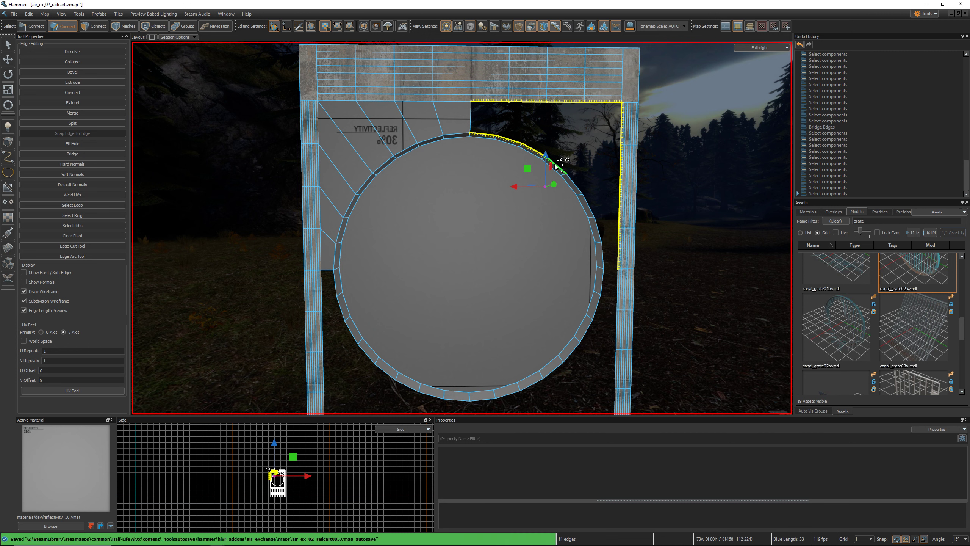
pyautogui.keyDown('shift'); pyautogui.click(555, 167); pyautogui.keyUp('shift')
pyautogui.keyDown('shift'); pyautogui.click(574, 184); pyautogui.keyUp('shift')
pyautogui.keyDown('shift'); pyautogui.click(587, 207); pyautogui.keyUp('shift')
pyautogui.keyDown('shift'); pyautogui.click(598, 230); pyautogui.keyUp('shift')
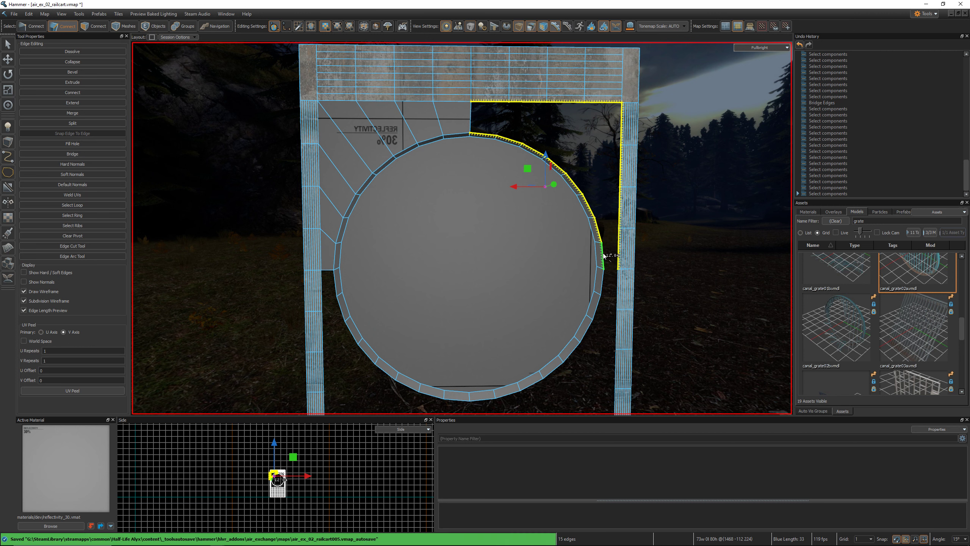
pyautogui.keyDown('shift'); pyautogui.click(602, 255); pyautogui.keyUp('shift')
pyautogui.hotkey('alt', 'b')
# Bridge the eight rim edges of the cylinder's lower-right quarter to the eight facing inner edges of the wall frame.
pyautogui.press('z')
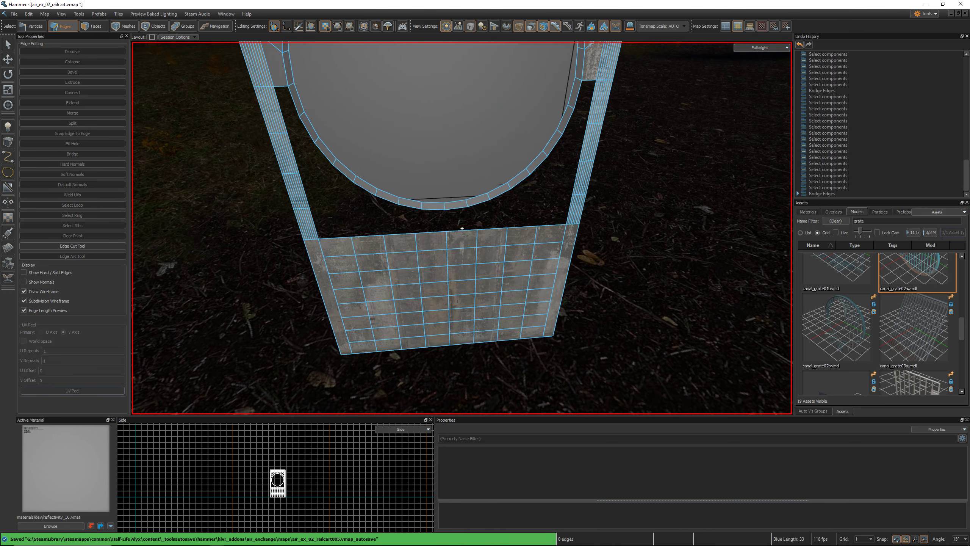
pyautogui.press('w')
pyautogui.press('s')
pyautogui.press('z')
pyautogui.click(594, 142)
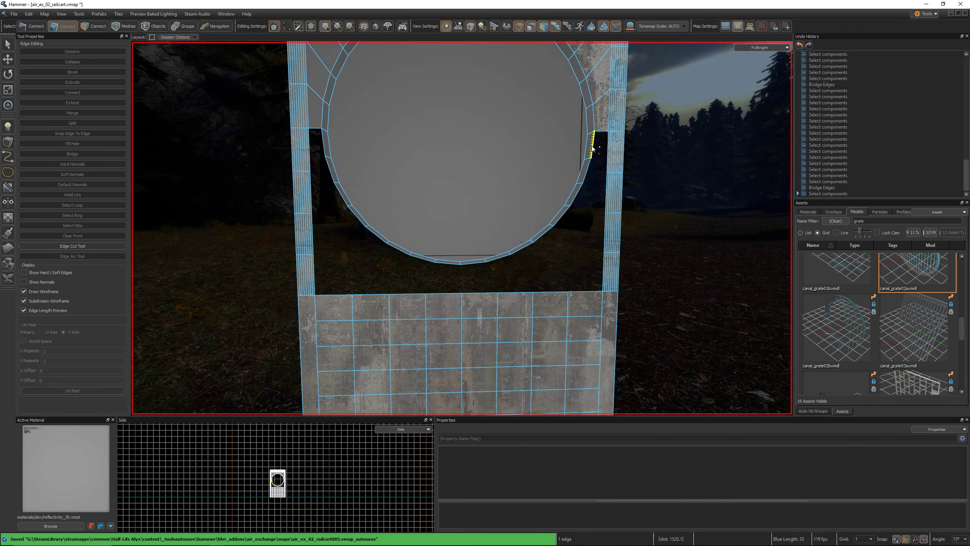
pyautogui.keyDown('shift'); pyautogui.click(587, 170); pyautogui.keyUp('shift')
pyautogui.keyDown('shift'); pyautogui.click(577, 198); pyautogui.keyUp('shift')
pyautogui.keyDown('shift'); pyautogui.click(562, 216); pyautogui.keyUp('shift')
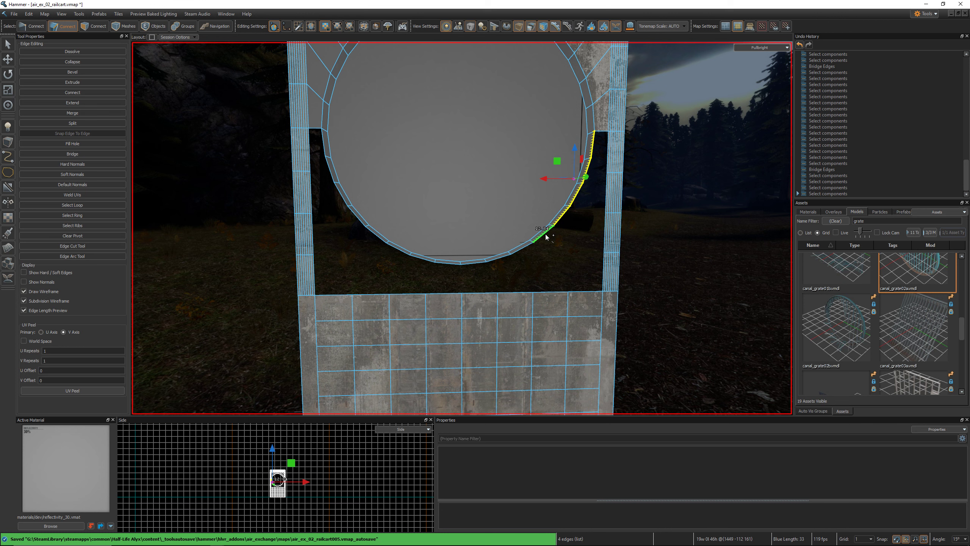
pyautogui.keyDown('shift'); pyautogui.click(541, 235); pyautogui.keyUp('shift')
pyautogui.keyDown('shift'); pyautogui.click(529, 249); pyautogui.keyUp('shift')
pyautogui.keyDown('shift'); pyautogui.click(501, 260); pyautogui.keyUp('shift')
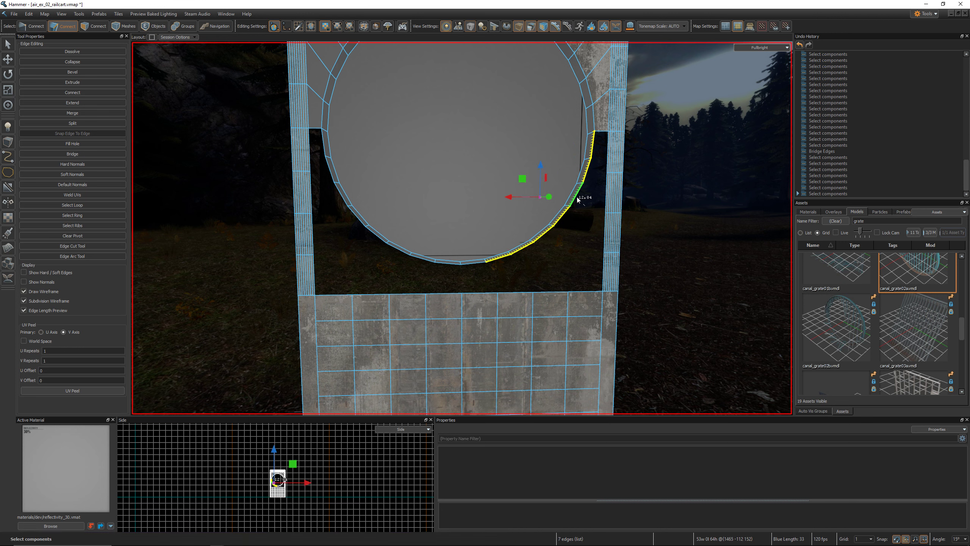
pyautogui.keyDown('shift'); pyautogui.click(473, 262); pyautogui.keyUp('shift')
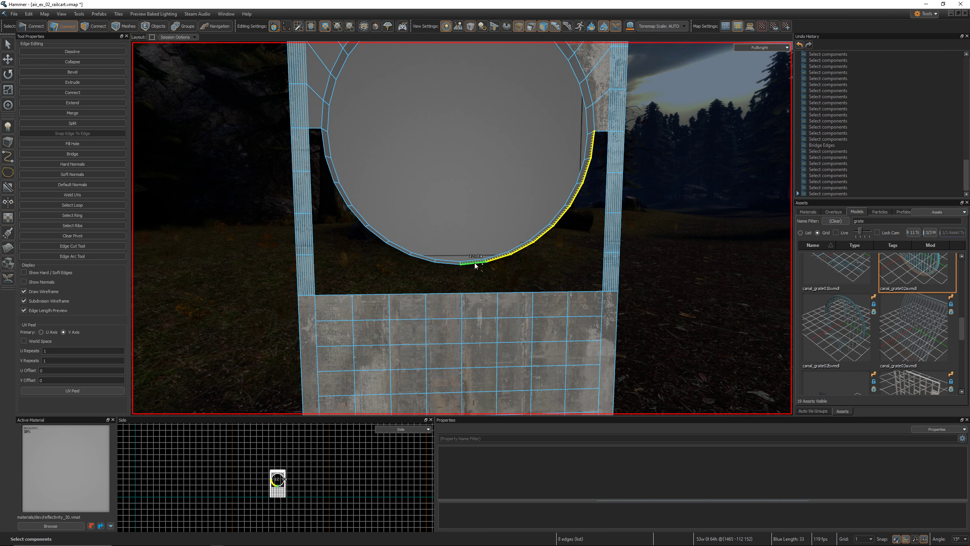
pyautogui.keyDown('shift'); pyautogui.click(482, 293); pyautogui.keyUp('shift')
pyautogui.keyDown('shift'); pyautogui.click(514, 293); pyautogui.keyUp('shift')
pyautogui.keyDown('shift'); pyautogui.click(550, 293); pyautogui.keyUp('shift')
pyautogui.keyDown('shift'); pyautogui.click(582, 292); pyautogui.keyUp('shift')
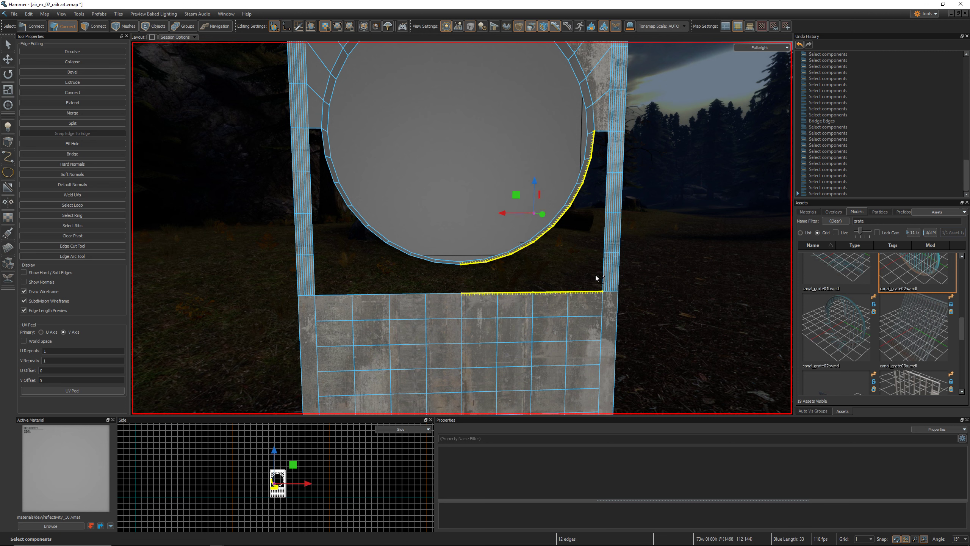
pyautogui.keyDown('shift'); pyautogui.click(603, 272); pyautogui.keyUp('shift')
pyautogui.keyDown('shift'); pyautogui.click(605, 232); pyautogui.keyUp('shift')
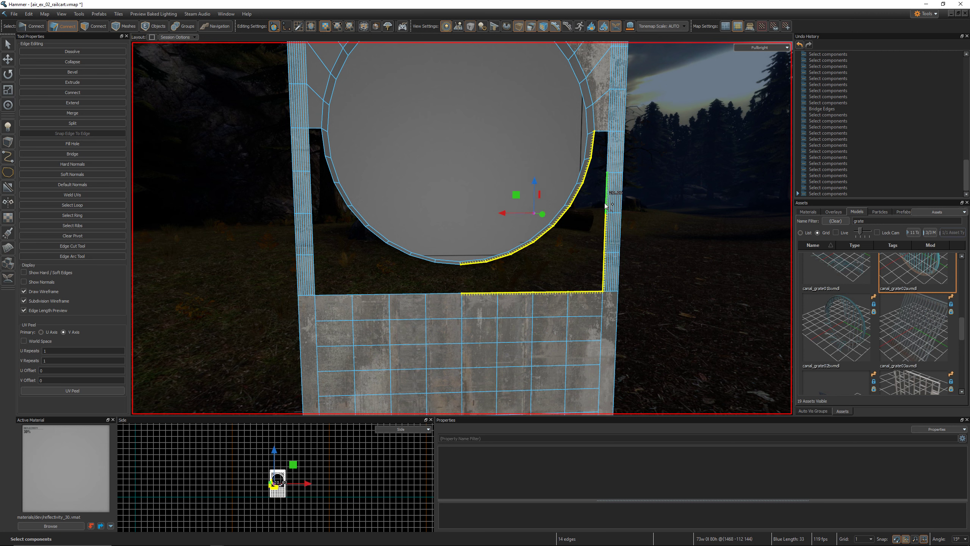
pyautogui.keyDown('shift'); pyautogui.click(605, 205); pyautogui.keyUp('shift')
pyautogui.keyDown('shift'); pyautogui.click(608, 160); pyautogui.keyUp('shift')
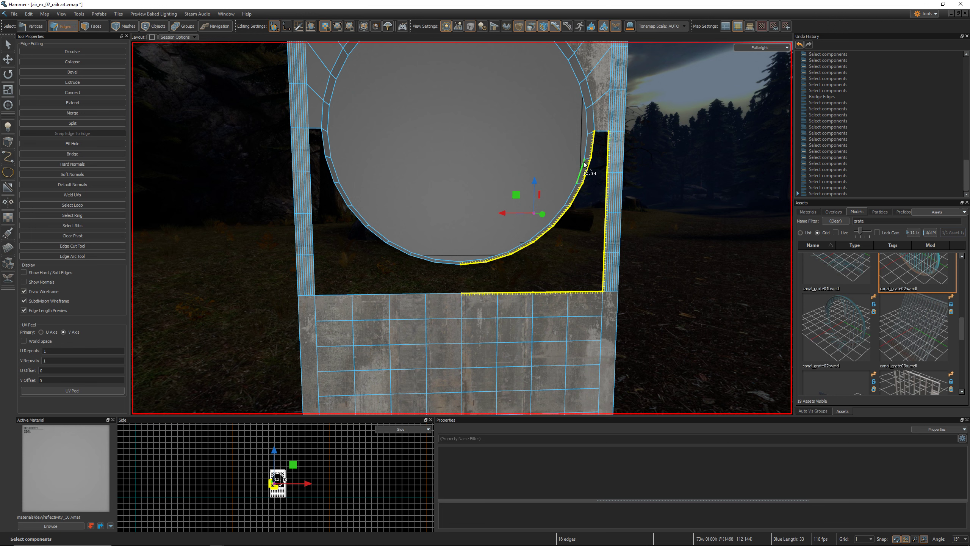
pyautogui.press('b')
# Bridge the eight rim edges of the cylinder's lower-left quarter to the eight facing inner edges of the wall frame.
pyautogui.click(447, 263)
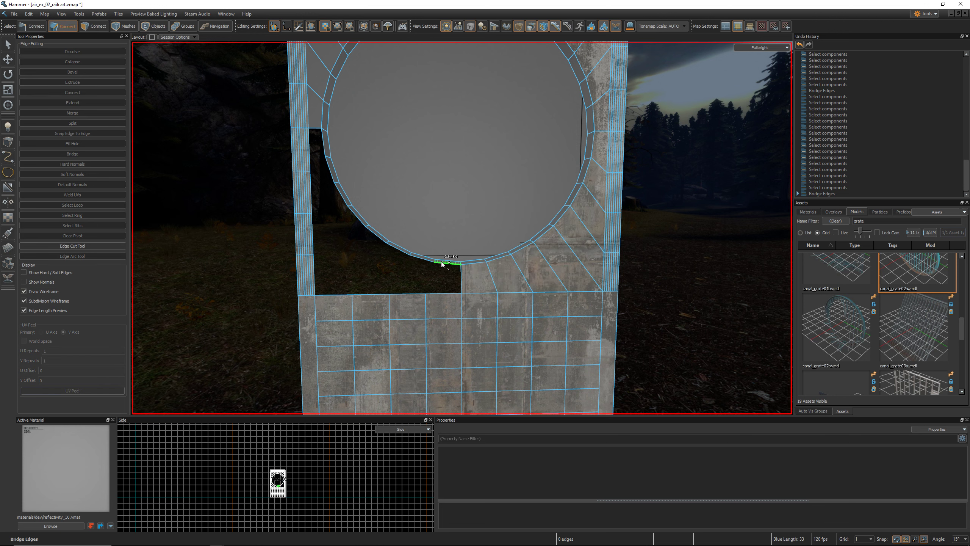
pyautogui.keyDown('shift'); pyautogui.click(443, 293); pyautogui.keyUp('shift')
pyautogui.keyDown('shift'); pyautogui.click(406, 293); pyautogui.keyUp('shift')
pyautogui.keyDown('shift'); pyautogui.click(370, 295); pyautogui.keyUp('shift')
pyautogui.keyDown('shift'); pyautogui.click(336, 295); pyautogui.keyUp('shift')
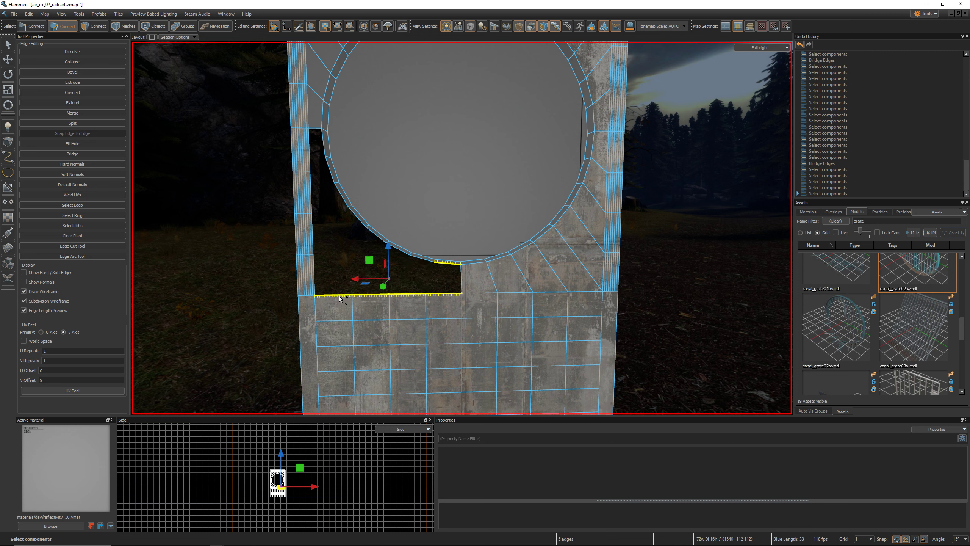
pyautogui.keyDown('shift'); pyautogui.click(424, 261); pyautogui.keyUp('shift')
pyautogui.keyDown('shift'); pyautogui.click(398, 251); pyautogui.keyUp('shift')
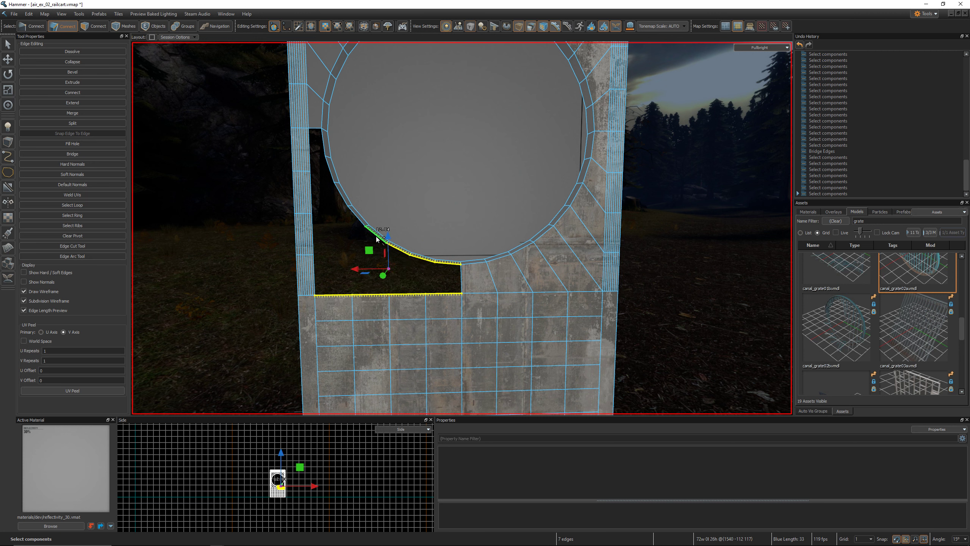
pyautogui.keyDown('shift'); pyautogui.click(375, 234); pyautogui.keyUp('shift')
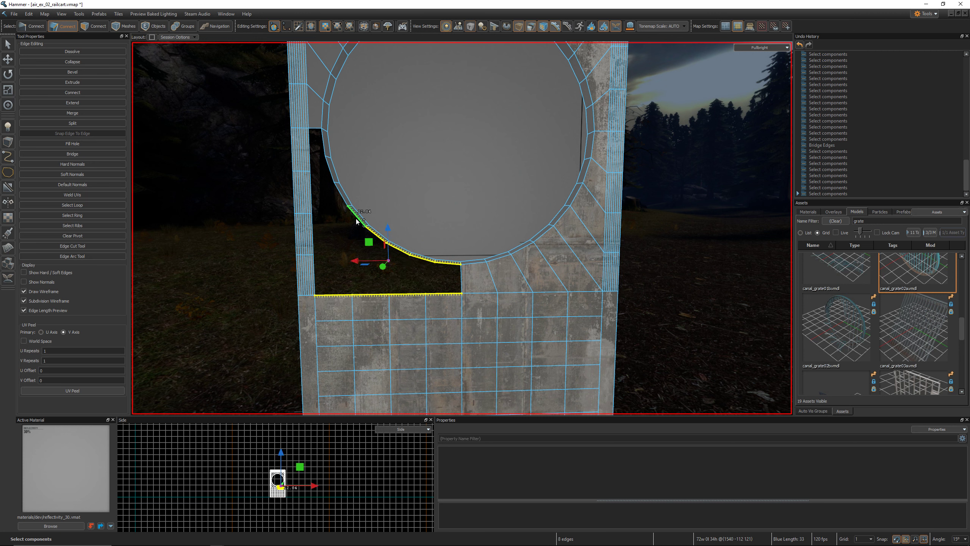
pyautogui.keyDown('shift'); pyautogui.click(357, 217); pyautogui.keyUp('shift')
pyautogui.keyDown('shift'); pyautogui.click(340, 191); pyautogui.keyUp('shift')
pyautogui.keyDown('shift'); pyautogui.click(331, 168); pyautogui.keyUp('shift')
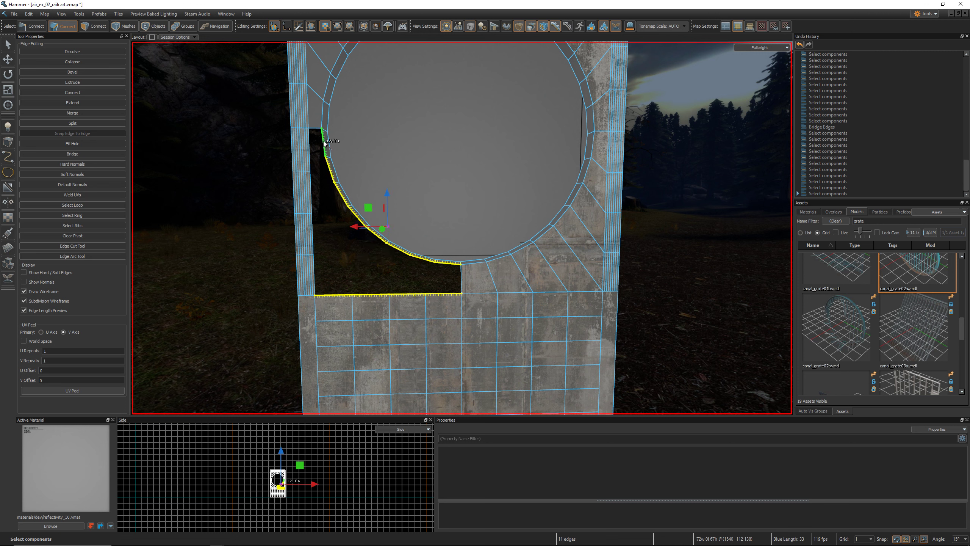
pyautogui.keyDown('shift'); pyautogui.click(323, 143); pyautogui.keyUp('shift')
pyautogui.keyDown('shift'); pyautogui.click(310, 148); pyautogui.keyUp('shift')
pyautogui.keyDown('shift'); pyautogui.click(311, 182); pyautogui.keyUp('shift')
pyautogui.keyDown('shift'); pyautogui.click(311, 235); pyautogui.keyUp('shift')
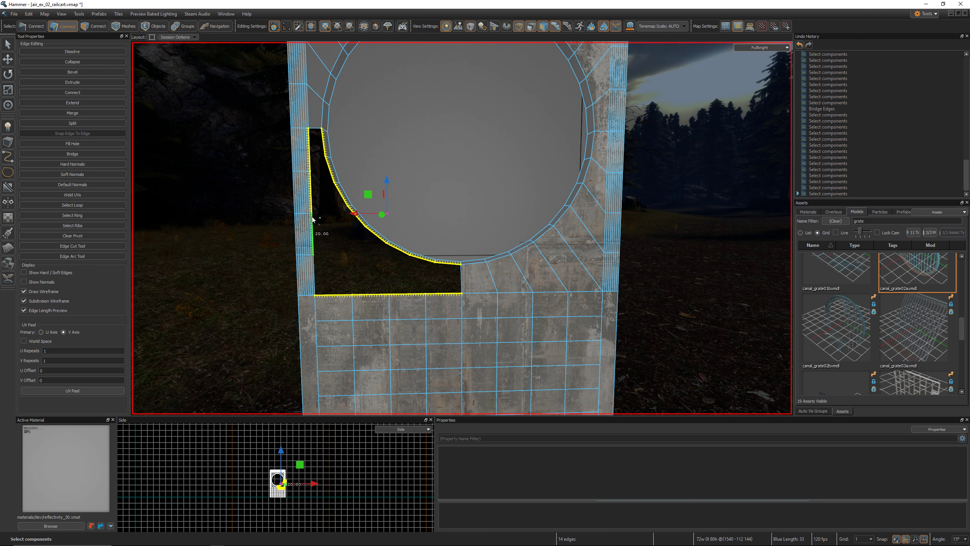
pyautogui.keyDown('shift'); pyautogui.click(314, 274); pyautogui.keyUp('shift')
pyautogui.hotkey('alt', 'b')
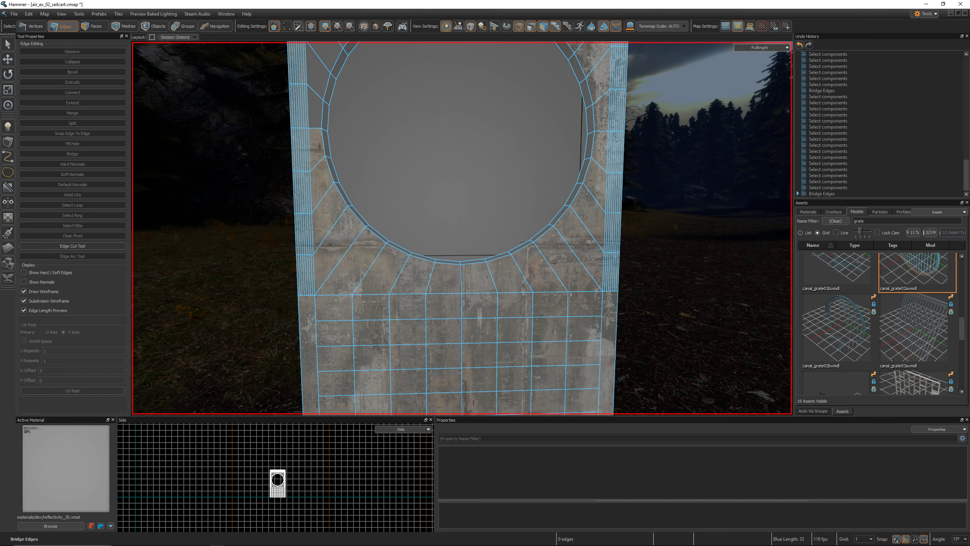
# Unhide all quick-hidden objects around the finished circular opening.
pyautogui.moveTo(328, 261); pyautogui.dragTo(463, 229, button='right')
pyautogui.press('s')
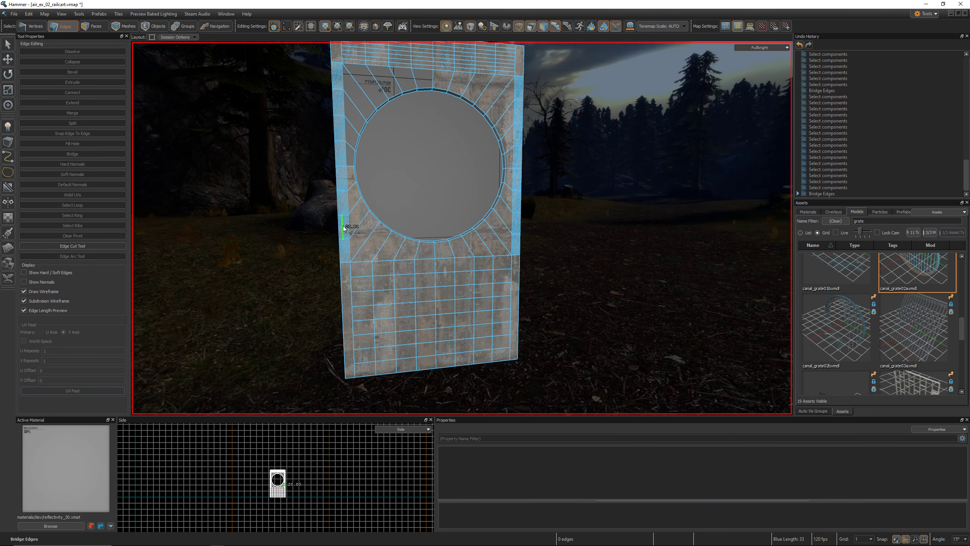
pyautogui.press('u')
pyautogui.moveTo(355, 216); pyautogui.dragTo(463, 228, button='right')
pyautogui.press('w')
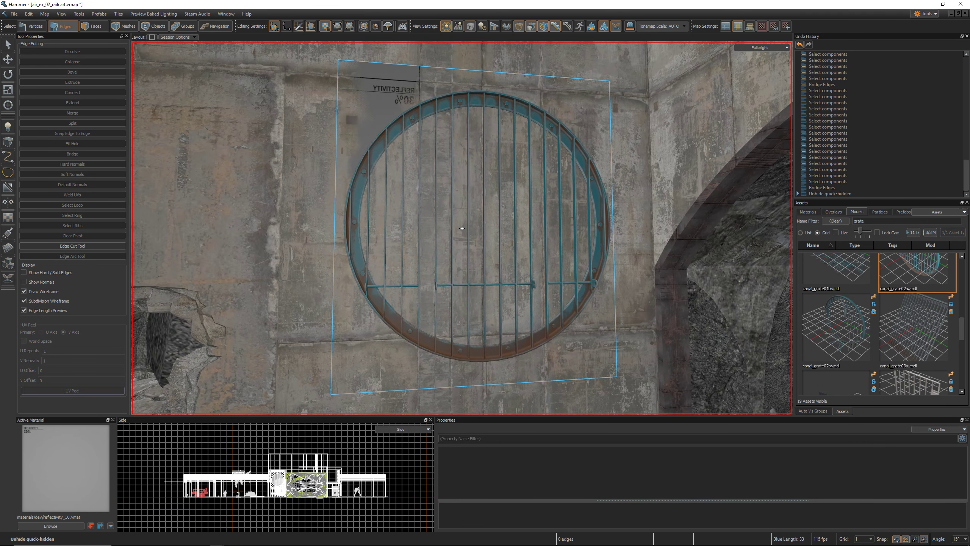
# Hide the canal_grate02a prop and the flat single-face mesh that covers the circular opening.
pyautogui.moveTo(365, 207); pyautogui.dragTo(361, 202, button='right')
pyautogui.press('5')
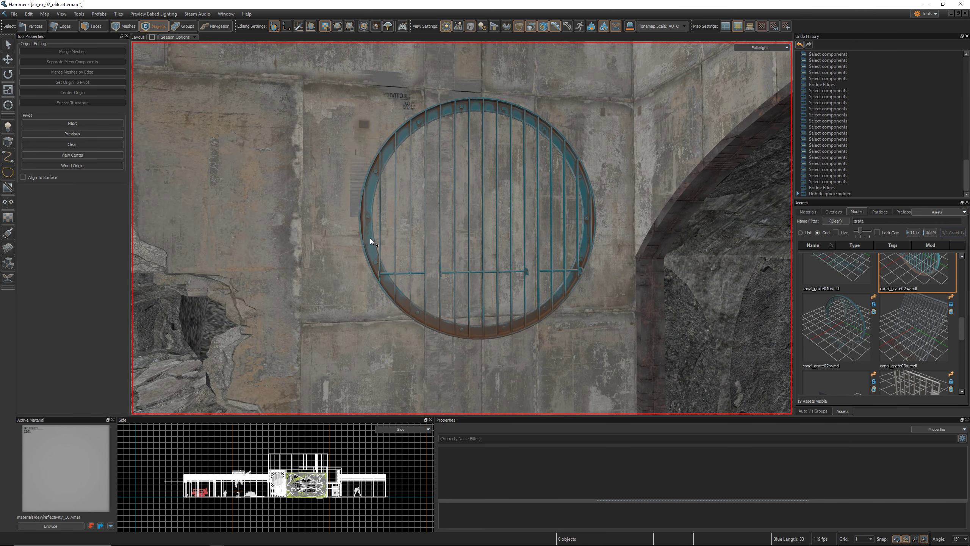
pyautogui.click(365, 235)
pyautogui.press('h')
pyautogui.click(400, 232)
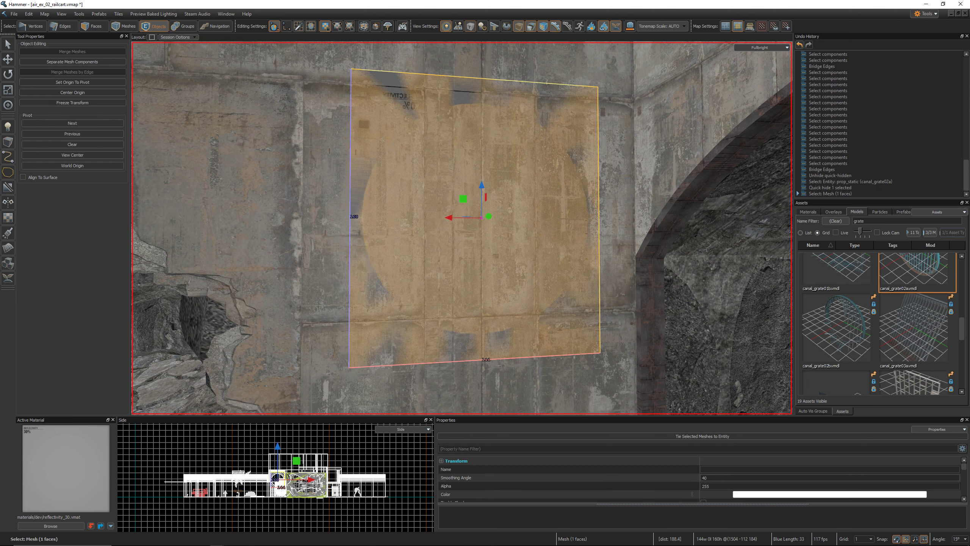
pyautogui.moveTo(400, 232); pyautogui.dragTo(402, 219, button='right')
pyautogui.press('h')
pyautogui.press('z')
pyautogui.press('w')
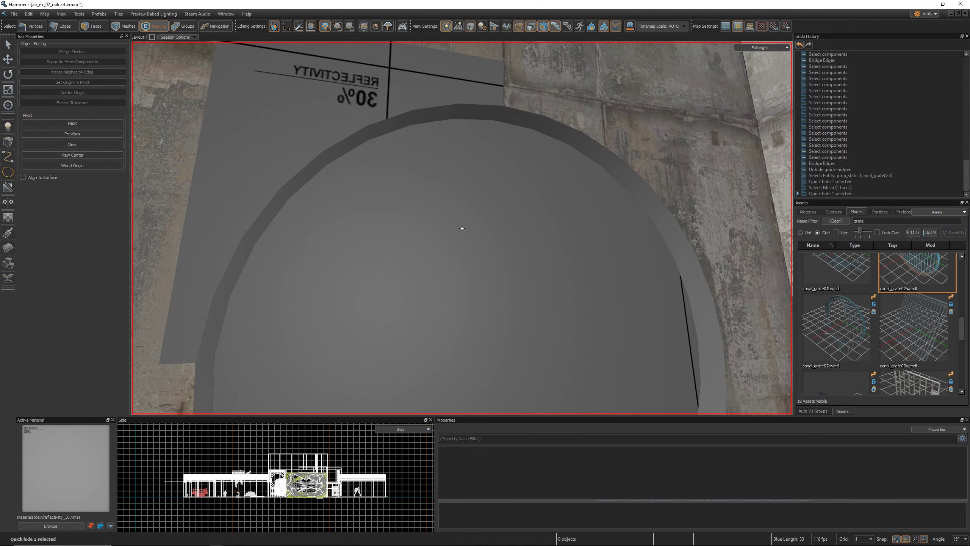
pyautogui.press('s')
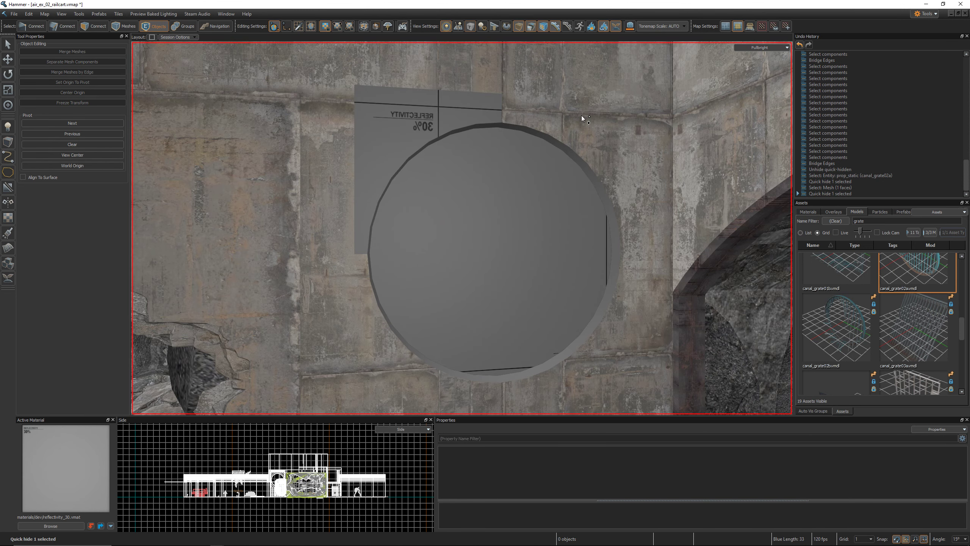
pyautogui.keyDown('shift'); pyautogui.rightClick(581, 116); pyautogui.keyUp('shift')
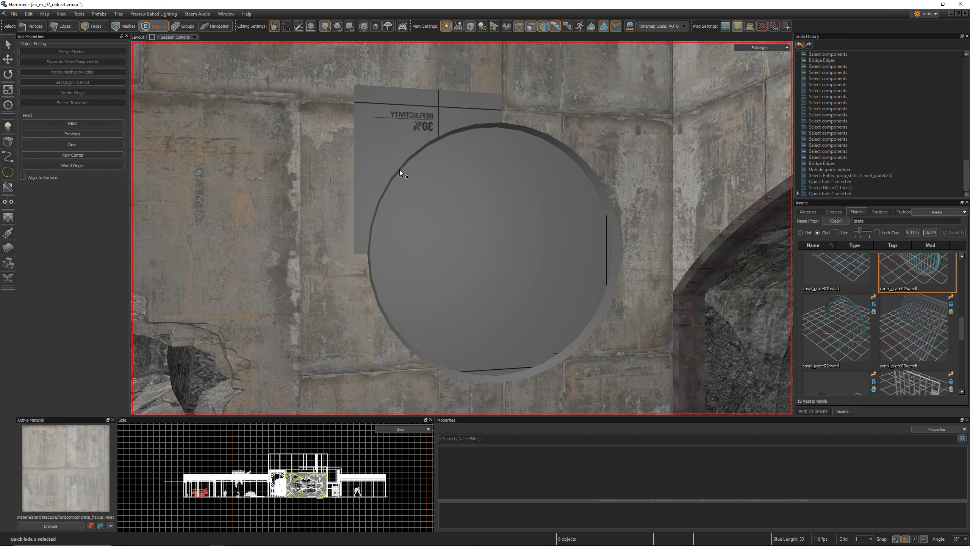
pyautogui.press('z')
pyautogui.press('w')
pyautogui.press('s')
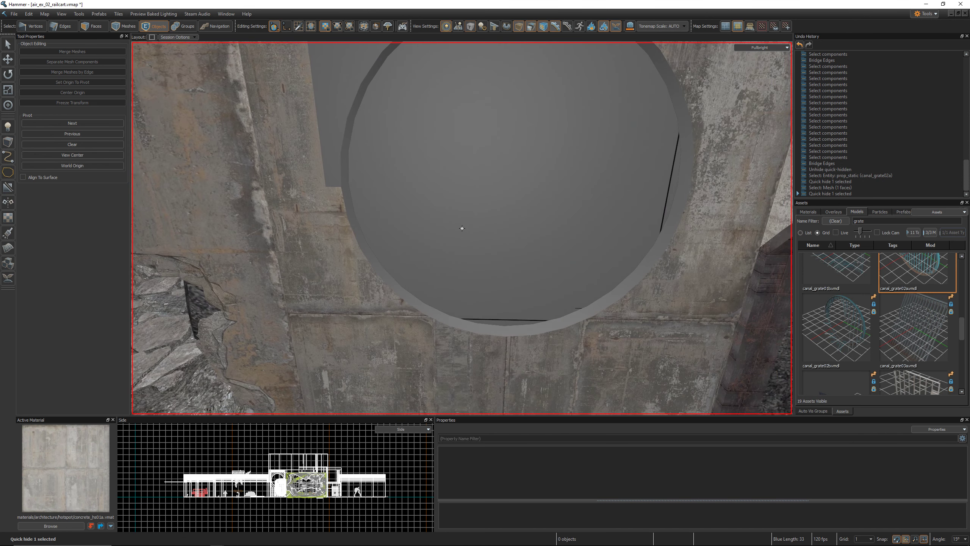
pyautogui.press('z')
pyautogui.keyDown('shift'); pyautogui.rightClick(447, 200); pyautogui.keyUp('shift')
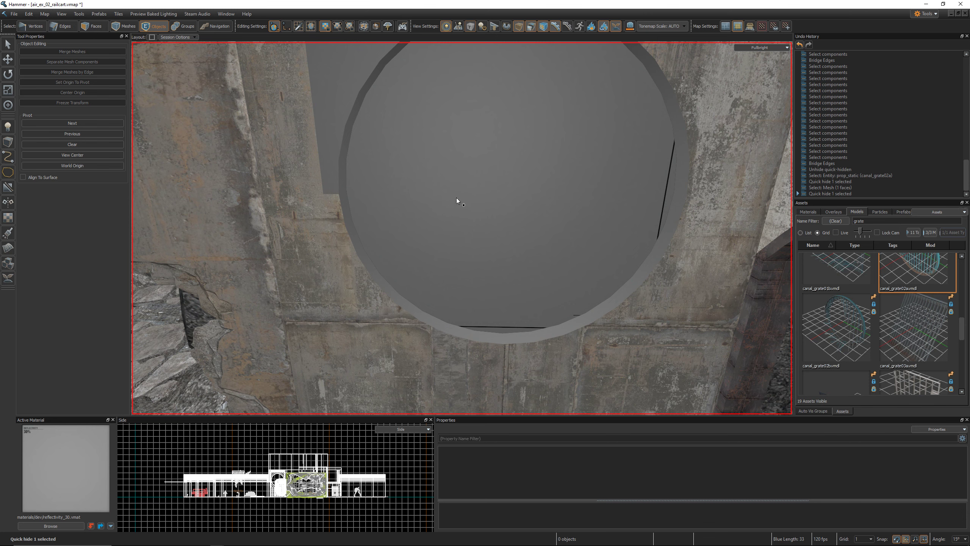
# Assign the concrete_hs01a material, sampled from the surrounding wall, to the entire wall mesh with the circular recess.
pyautogui.click(457, 197)
pyautogui.rightClick(457, 193)
pyautogui.click(491, 248)
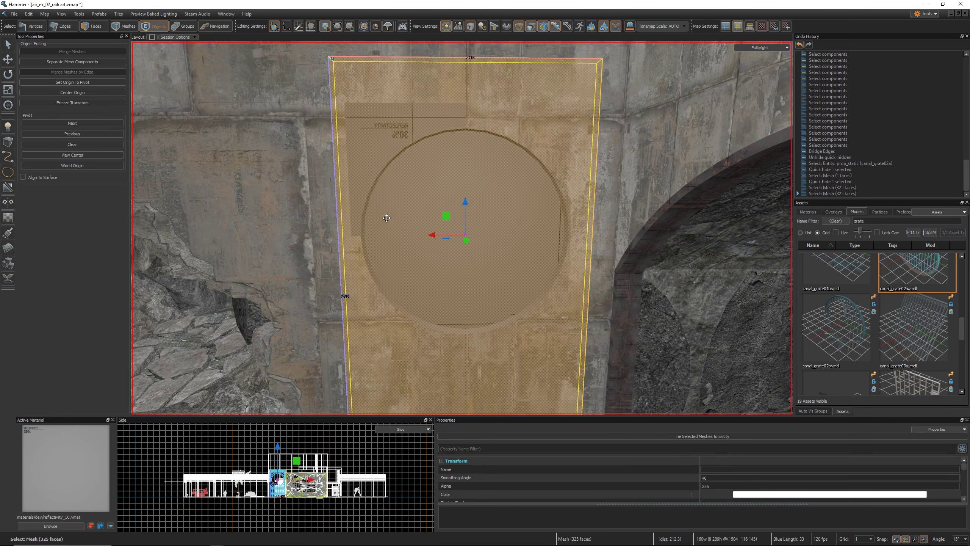
pyautogui.keyDown('shift'); pyautogui.rightClick(435, 93); pyautogui.keyUp('shift')
pyautogui.rightClick(64, 466)
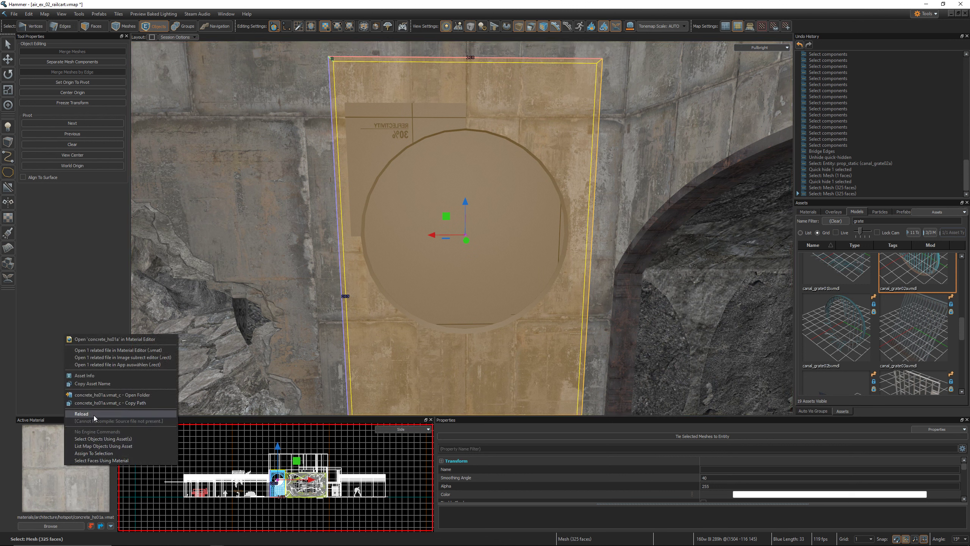
pyautogui.click(140, 453)
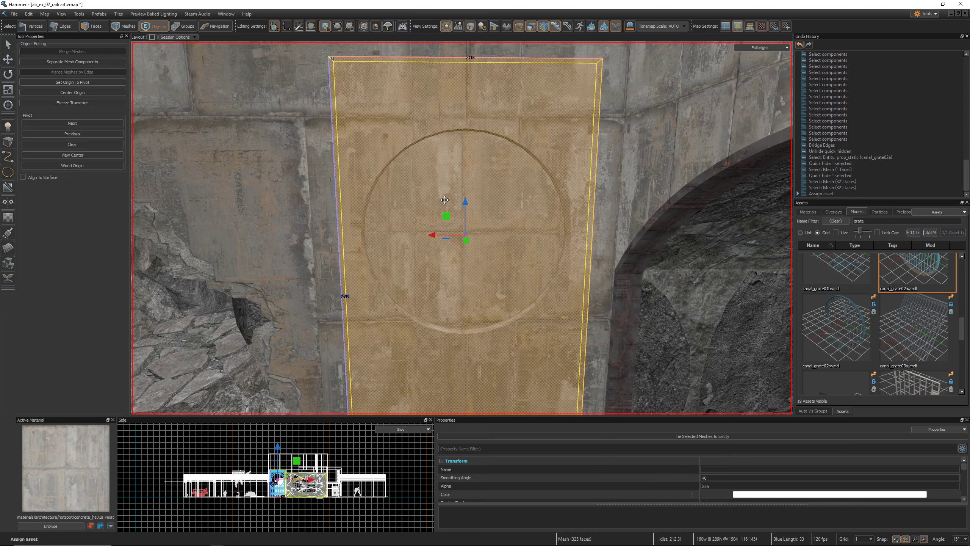
# Select the round end face of the recess and examine the recess's fit in the wall from the tunnel side and front.
pyautogui.press('3')
pyautogui.click(441, 189)
pyautogui.press('z')
pyautogui.press('s')
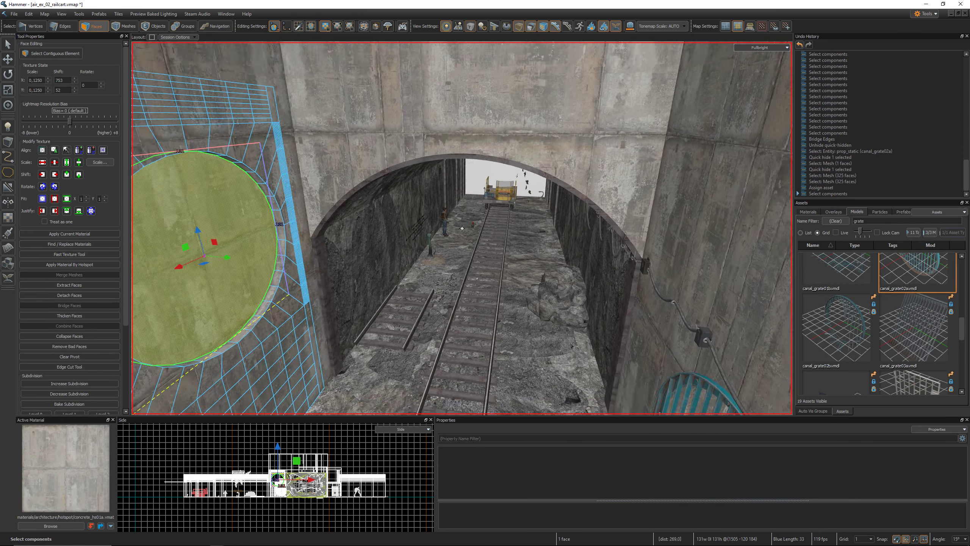
pyautogui.press('a')
pyautogui.press('z')
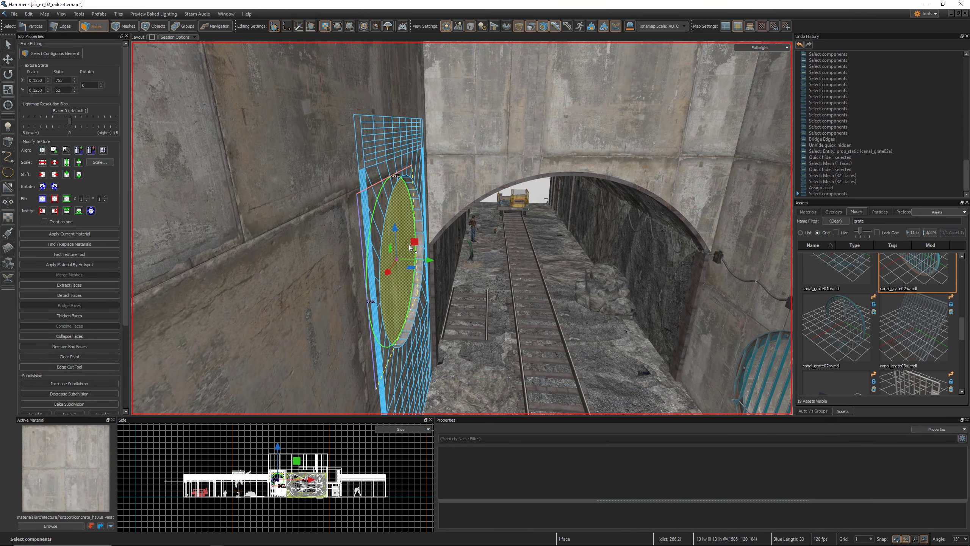
pyautogui.press('z')
pyautogui.press('w')
pyautogui.press('s')
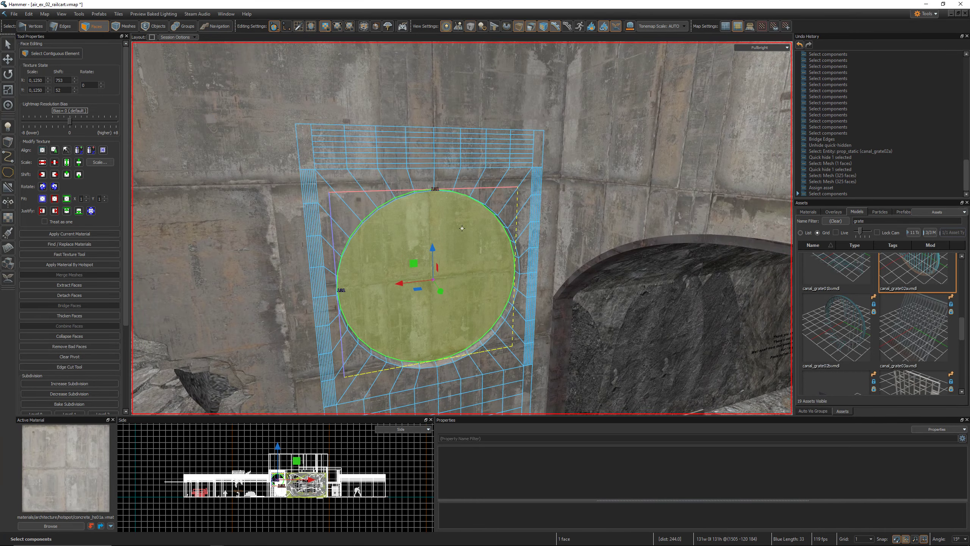
pyautogui.press('w')
pyautogui.press('s')
pyautogui.press('z')
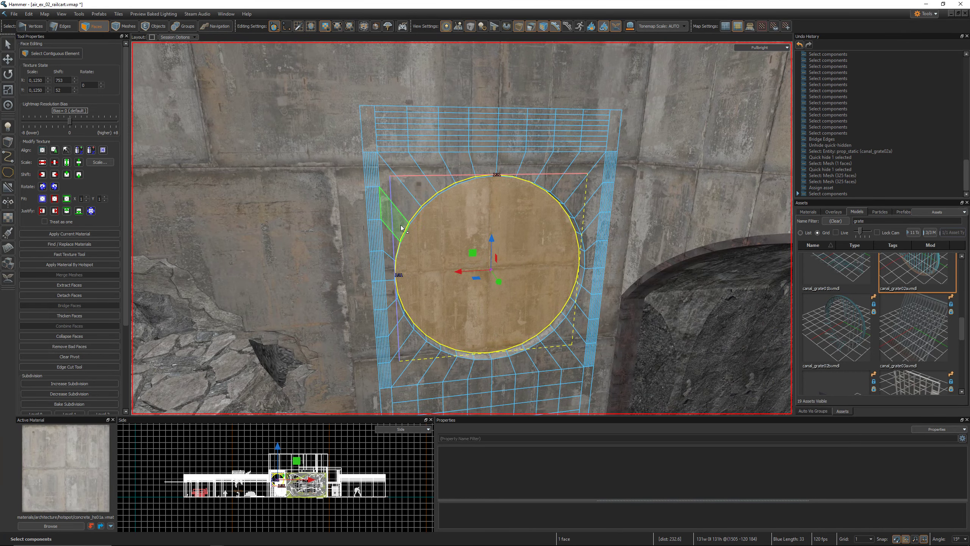
# Extract the frame faces around the opening, together with the recess's side faces and round end face, from the wall mesh.
pyautogui.moveTo(397, 186)
pyautogui.mouseDown()
pyautogui.moveTo(470, 164)
pyautogui.moveTo(554, 173)
pyautogui.moveTo(585, 216)
pyautogui.moveTo(571, 338)
pyautogui.moveTo(526, 359)
pyautogui.moveTo(472, 361)
pyautogui.moveTo(415, 344)
pyautogui.moveTo(389, 295)
pyautogui.moveTo(390, 242)
pyautogui.moveTo(403, 215)
pyautogui.mouseUp()
pyautogui.press('z')
pyautogui.press('w')
pyautogui.press('s')
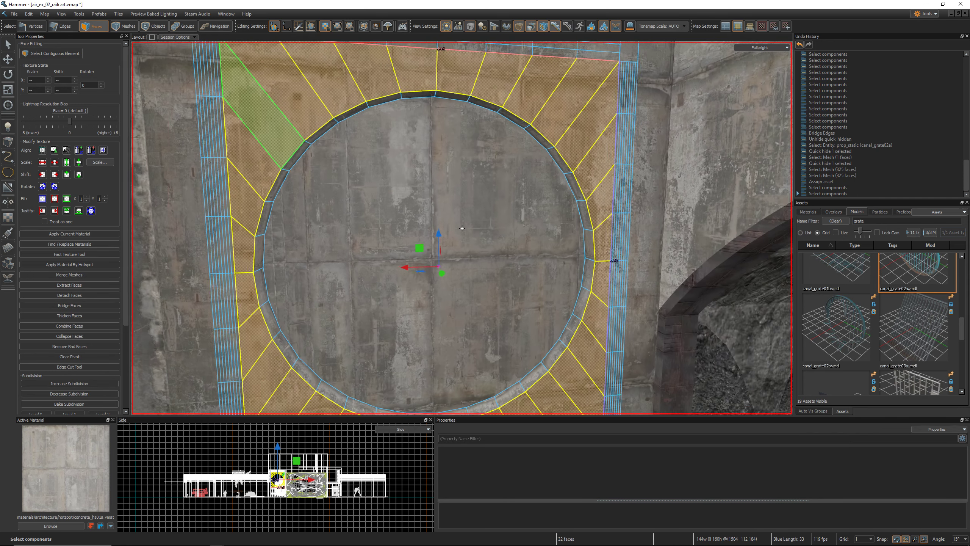
pyautogui.press('z')
pyautogui.keyDown('shift'); pyautogui.click(346, 207); pyautogui.keyUp('shift')
pyautogui.moveTo(346, 209)
pyautogui.mouseDown()
pyautogui.moveTo(428, 161)
pyautogui.moveTo(493, 161)
pyautogui.moveTo(524, 174)
pyautogui.moveTo(590, 224)
pyautogui.moveTo(615, 306)
pyautogui.moveTo(597, 397)
pyautogui.moveTo(550, 335)
pyautogui.mouseUp()
pyautogui.moveTo(550, 333); pyautogui.dragTo(539, 316, button='right')
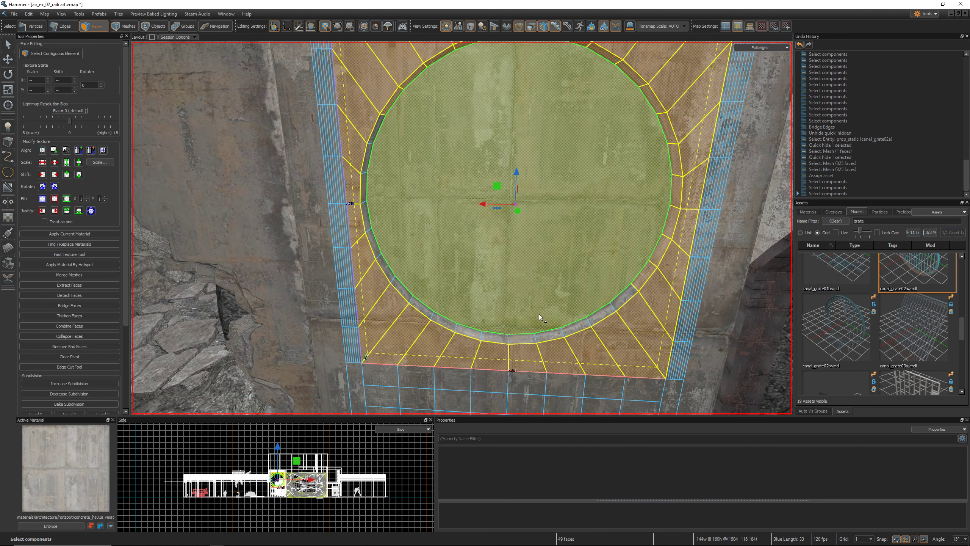
pyautogui.moveTo(390, 103)
pyautogui.keyDown('shift'); pyautogui.mouseDown()
pyautogui.moveTo(359, 196)
pyautogui.moveTo(378, 254)
pyautogui.moveTo(428, 311)
pyautogui.moveTo(499, 331)
pyautogui.moveTo(474, 336)
pyautogui.moveTo(557, 335)
pyautogui.moveTo(626, 304)
pyautogui.mouseUp(); pyautogui.keyUp('shift')
pyautogui.moveTo(607, 253)
pyautogui.mouseDown(button='right')
pyautogui.moveTo(462, 229)
pyautogui.moveTo(459, 244)
pyautogui.mouseUp(button='right')
pyautogui.press('s')
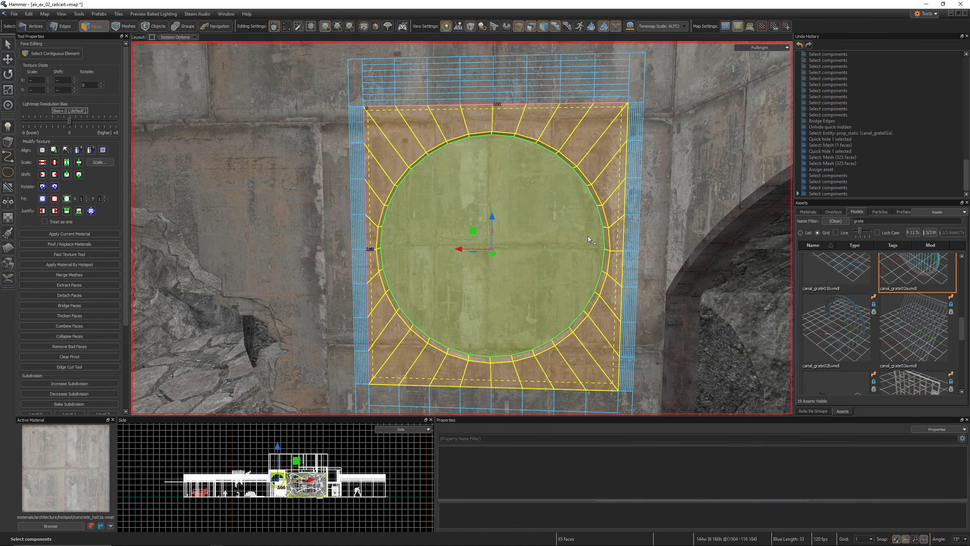
pyautogui.hotkey('alt', 'n')
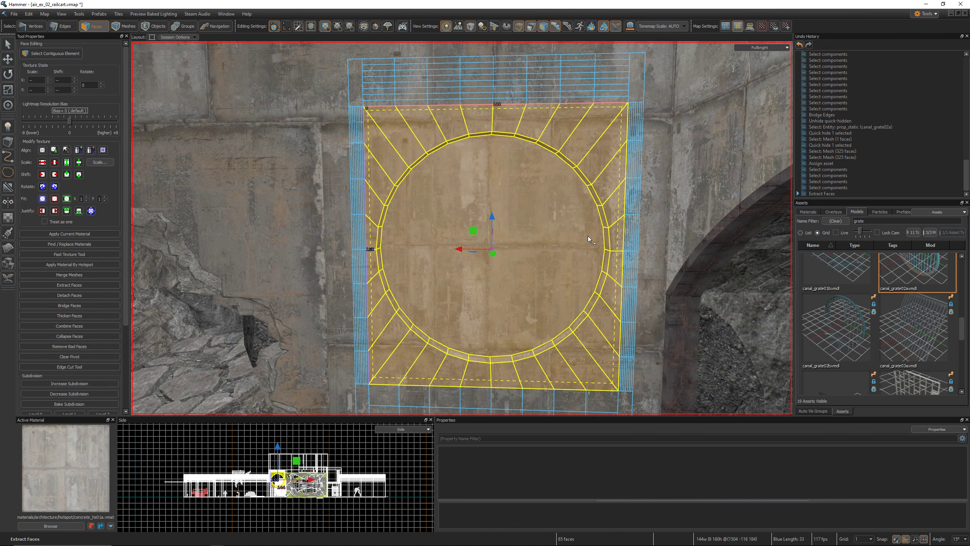
# Select the surrounding wall mesh as an object and hide everything that is not selected.
pyautogui.press('5')
pyautogui.press('a')
pyautogui.moveTo(588, 236); pyautogui.dragTo(463, 228, button='right')
pyautogui.press('w')
pyautogui.press('s')
pyautogui.press('w')
pyautogui.press('s')
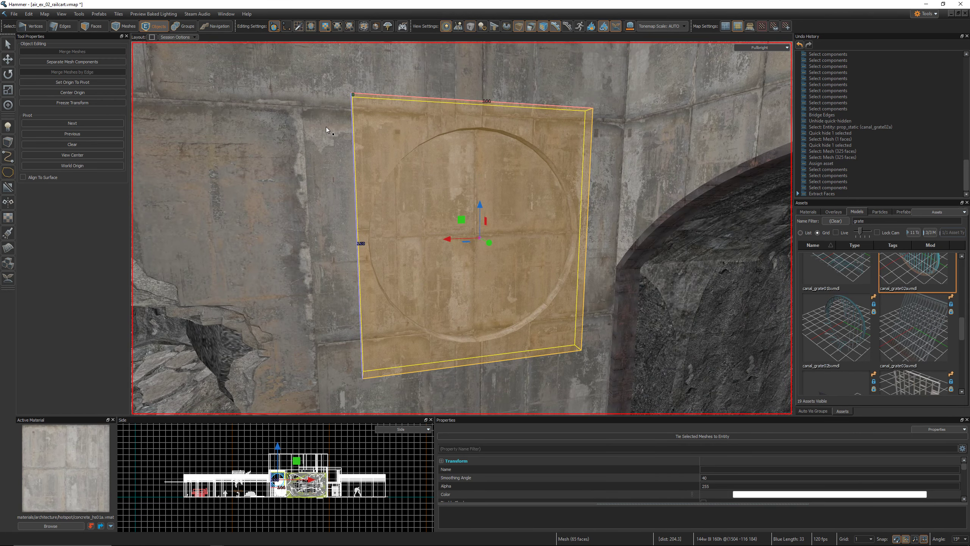
pyautogui.click(326, 128)
pyautogui.hotkey('ctrl', 'h')
# Combine the subdivided faces of the narrow wall strip left of the opening into a single face.
pyautogui.press('3')
pyautogui.doubleClick(371, 225)
pyautogui.moveTo(462, 228); pyautogui.dragTo(462, 228, button='right')
pyautogui.press('s')
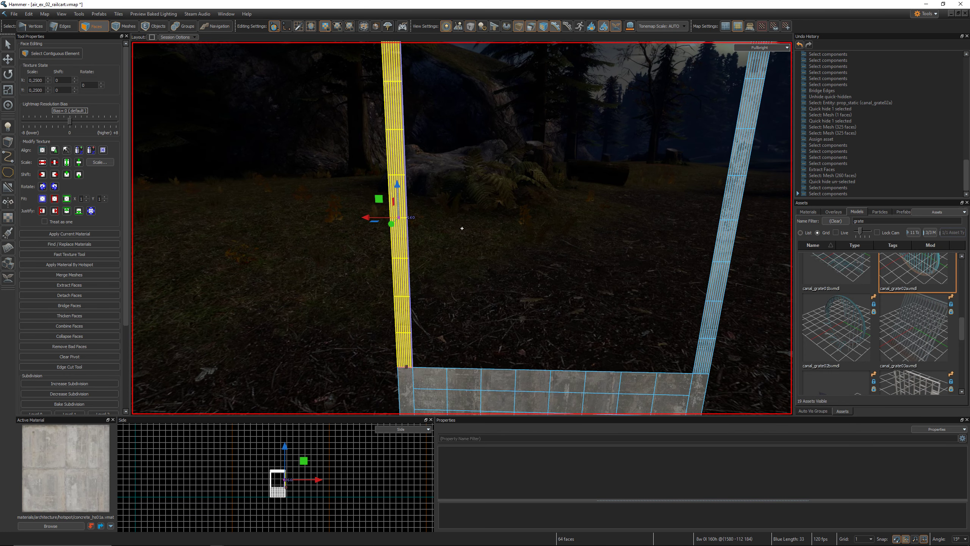
pyautogui.press('BackSpace')
# Combine the subdivided faces of the narrow wall strip right of the opening into a single face.
pyautogui.moveTo(379, 299); pyautogui.dragTo(463, 228, button='right')
pyautogui.press('s')
pyautogui.moveTo(557, 134)
pyautogui.mouseDown()
pyautogui.moveTo(586, 134)
pyautogui.moveTo(573, 172)
pyautogui.moveTo(578, 209)
pyautogui.moveTo(559, 216)
pyautogui.moveTo(564, 294)
pyautogui.mouseUp()
pyautogui.click(562, 142)
pyautogui.click(559, 137)
# Combine the subdivided wall faces above the opening into one face and those below it into another.
pyautogui.moveTo(343, 86)
pyautogui.mouseDown()
pyautogui.moveTo(393, 96)
pyautogui.moveTo(396, 71)
pyautogui.moveTo(414, 117)
pyautogui.moveTo(434, 76)
pyautogui.moveTo(465, 114)
pyautogui.moveTo(493, 96)
pyautogui.moveTo(514, 115)
pyautogui.moveTo(524, 83)
pyautogui.moveTo(545, 115)
pyautogui.mouseUp()
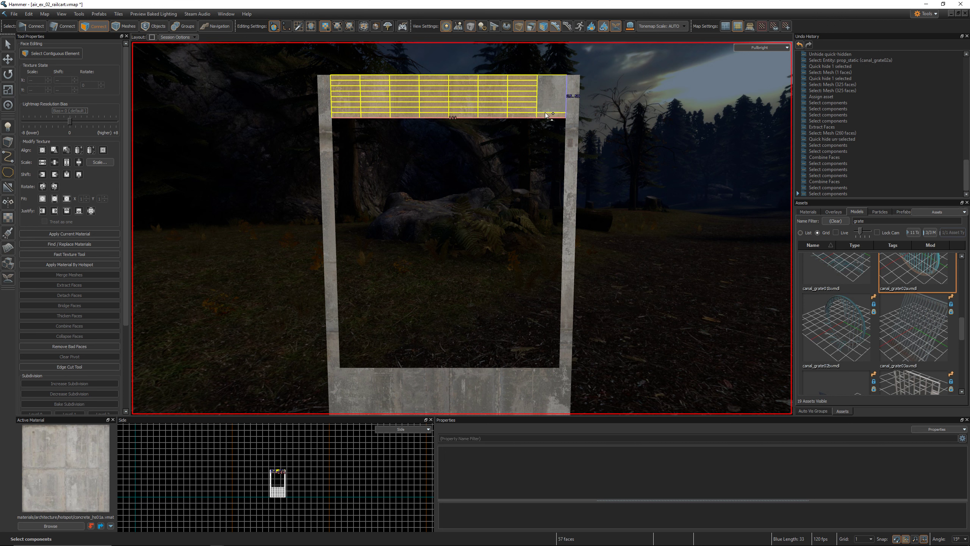
pyautogui.press('BackSpace')
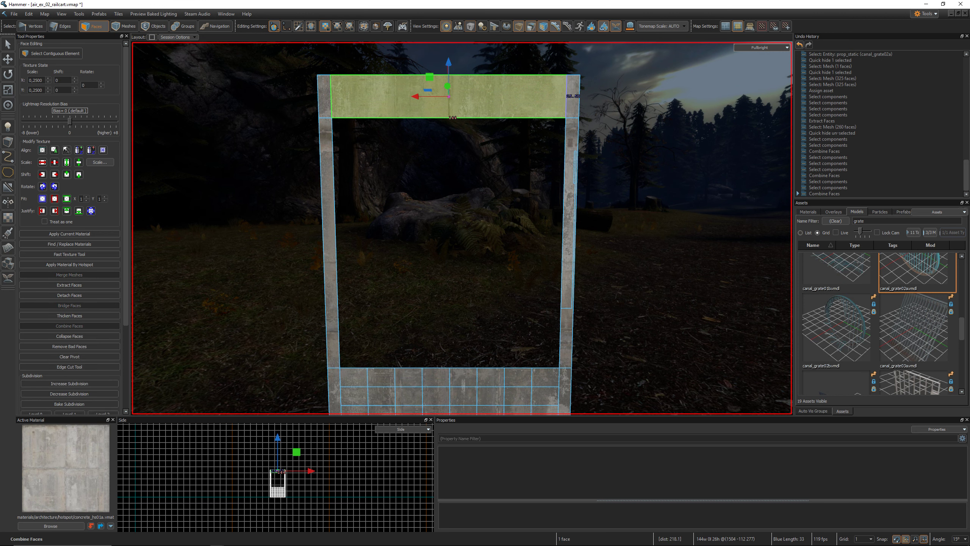
pyautogui.moveTo(526, 98); pyautogui.dragTo(462, 228, button='right')
pyautogui.moveTo(553, 184)
pyautogui.keyDown('shift'); pyautogui.mouseDown()
pyautogui.moveTo(550, 290)
pyautogui.moveTo(525, 303)
pyautogui.moveTo(514, 158)
pyautogui.moveTo(494, 306)
pyautogui.moveTo(462, 282)
pyautogui.moveTo(435, 168)
pyautogui.moveTo(439, 331)
pyautogui.moveTo(410, 214)
pyautogui.moveTo(363, 304)
pyautogui.moveTo(346, 180)
pyautogui.moveTo(353, 169)
pyautogui.mouseUp(); pyautogui.keyUp('shift')
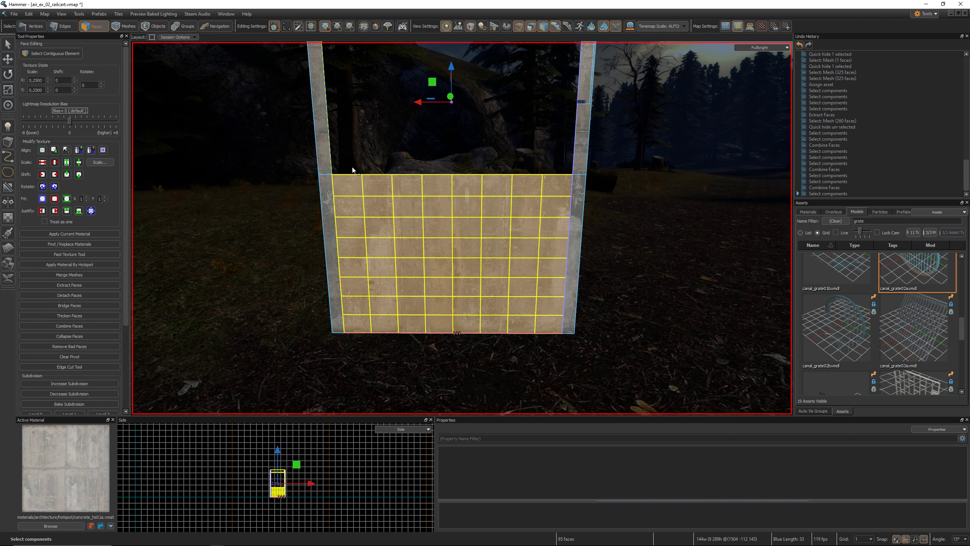
pyautogui.press('BackSpace')
pyautogui.moveTo(353, 169); pyautogui.dragTo(462, 228, button='right')
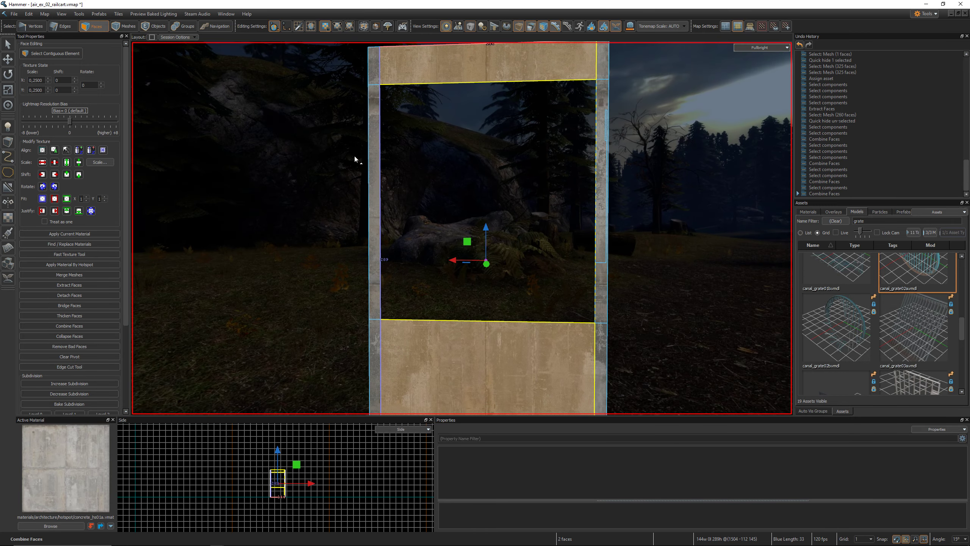
# Unhide all hidden objects, then hide only the flat single-face mesh covering the round opening.
pyautogui.press('u')
pyautogui.moveTo(355, 156); pyautogui.dragTo(462, 228, button='right')
pyautogui.click(438, 197)
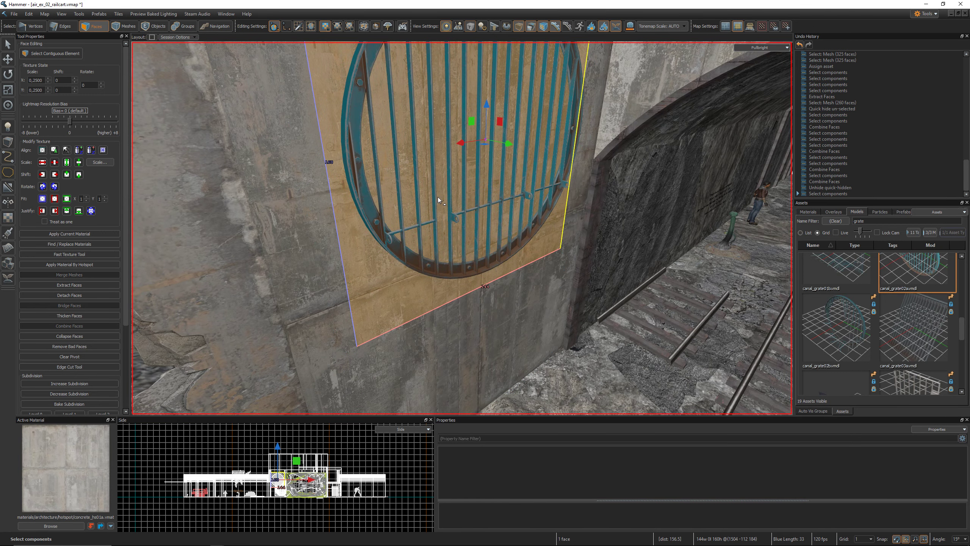
pyautogui.moveTo(433, 189); pyautogui.dragTo(462, 228, button='right')
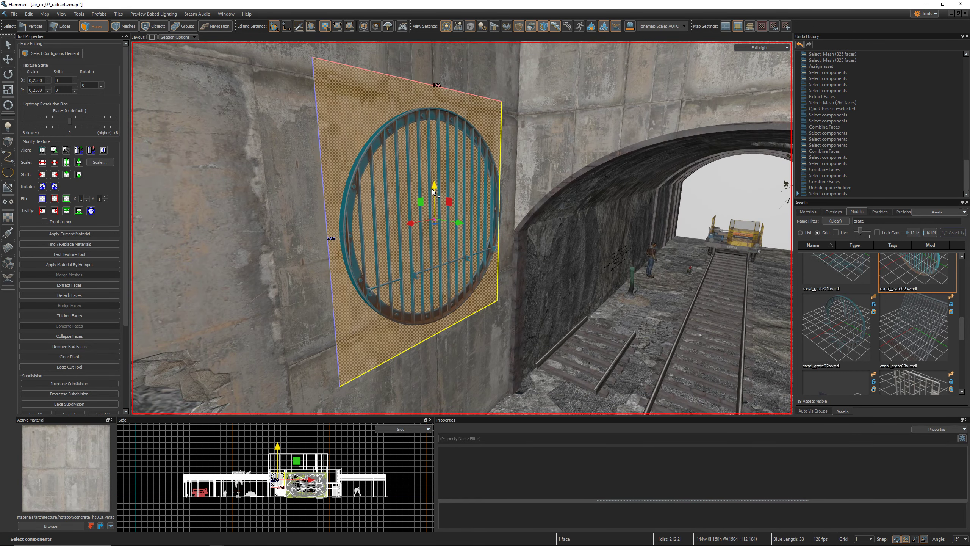
pyautogui.press('h')
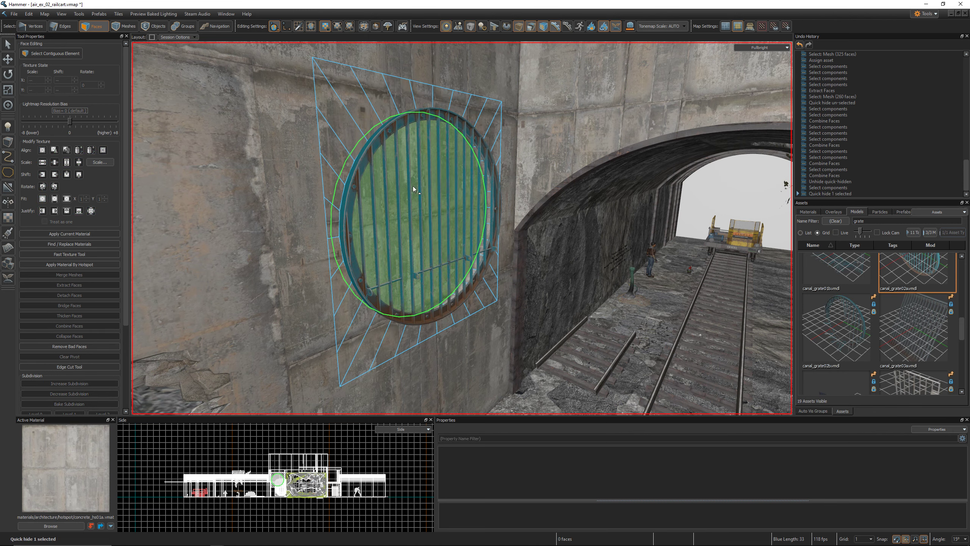
# Extrude the round end face of the recess about 145 units deeper behind the wall.
pyautogui.click(409, 190)
pyautogui.moveTo(409, 188); pyautogui.dragTo(462, 229, button='right')
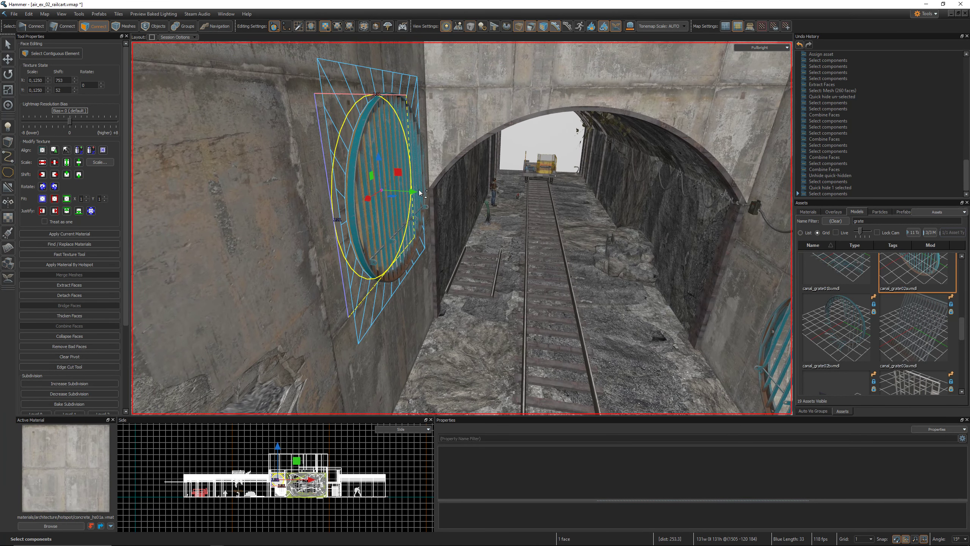
pyautogui.keyDown('shift'); pyautogui.moveTo(384, 191); pyautogui.dragTo(222, 186); pyautogui.keyUp('shift')
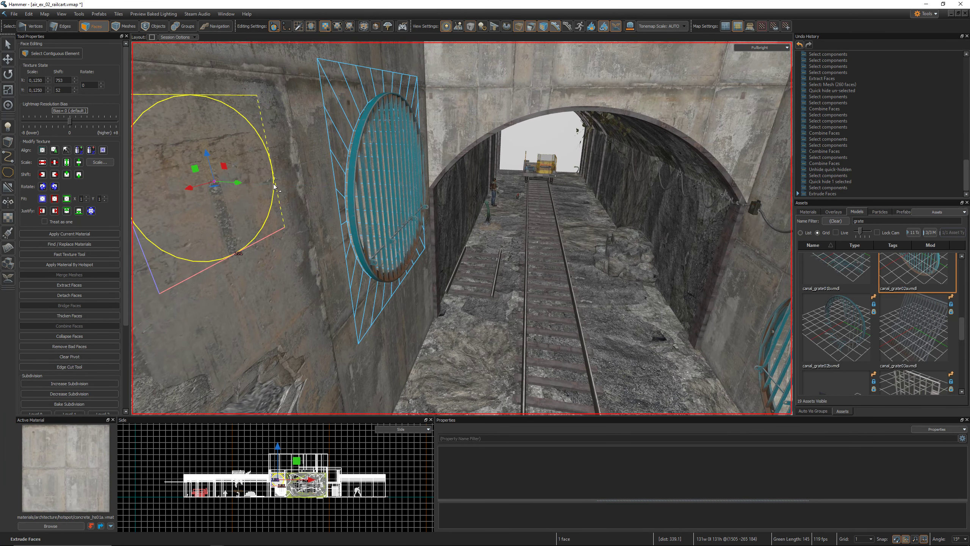
pyautogui.moveTo(222, 187); pyautogui.dragTo(462, 228, button='right')
# Move the round end face another 25 units deeper to lengthen the pipe behind the grate.
pyautogui.click(332, 173)
pyautogui.moveTo(332, 172); pyautogui.dragTo(462, 228, button='right')
pyautogui.moveTo(527, 170); pyautogui.dragTo(462, 228, button='right')
pyautogui.moveTo(416, 247); pyautogui.dragTo(393, 249)
pyautogui.moveTo(394, 249); pyautogui.dragTo(462, 228, button='right')
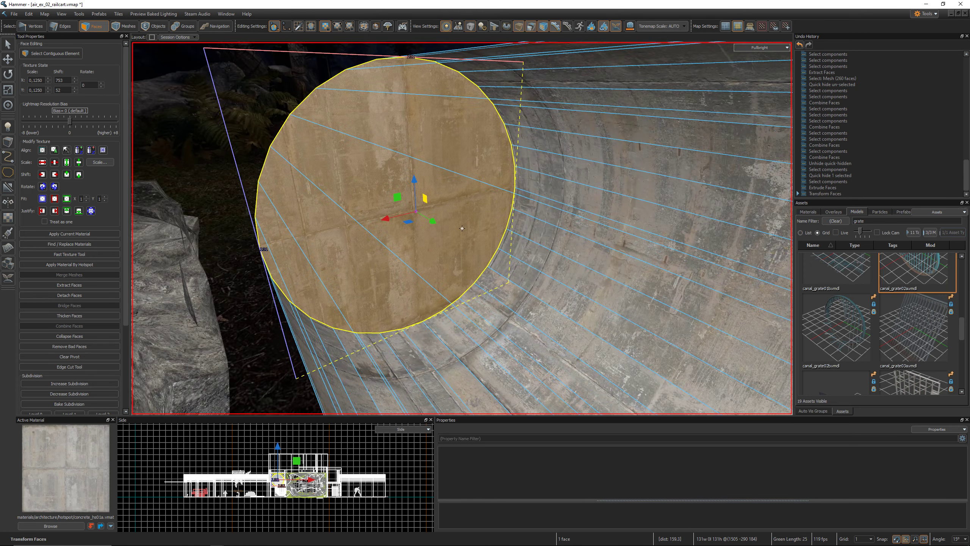
# Find the black_vr material and apply it to the round end face of the pipe.
pyautogui.click(808, 211)
pyautogui.click(864, 220)
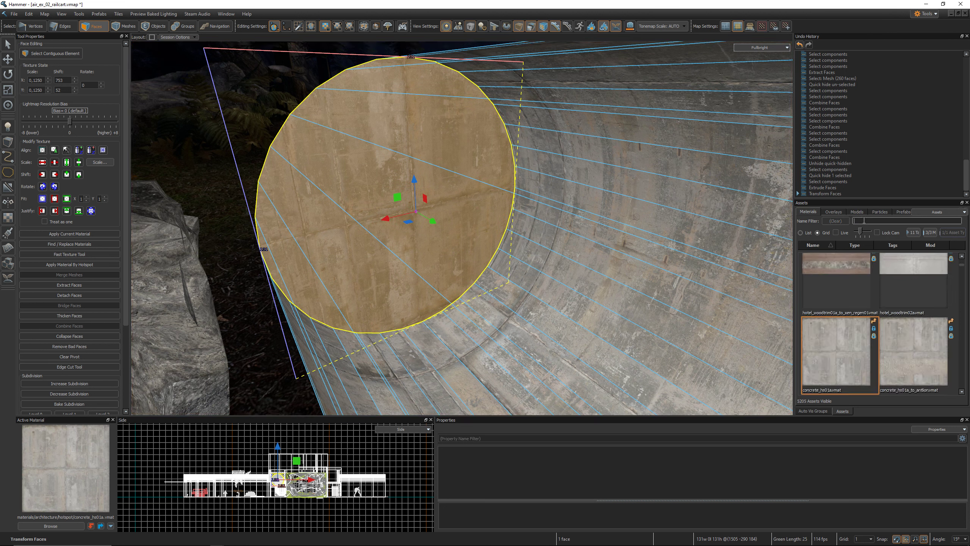
pyautogui.write('black')
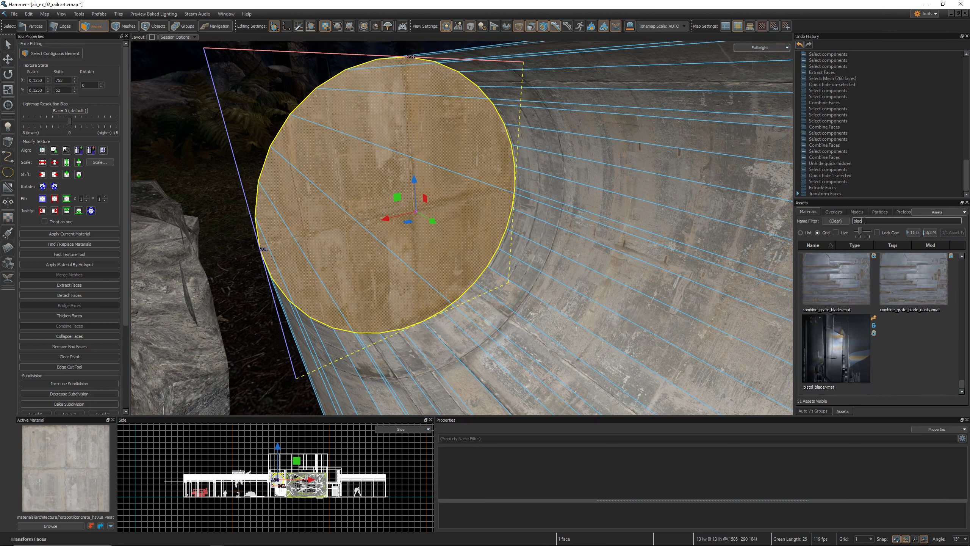
pyautogui.write('_vr')
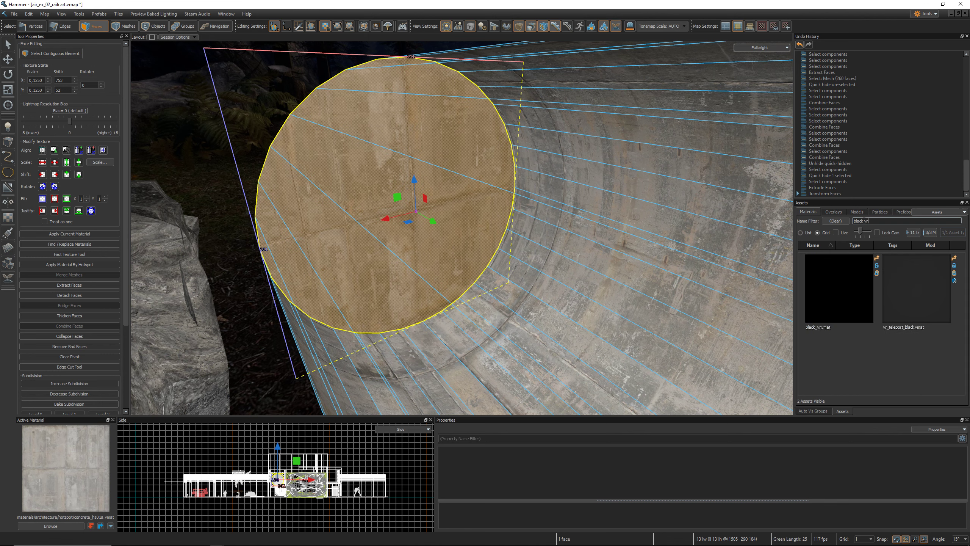
pyautogui.click(840, 288)
pyautogui.click(384, 207)
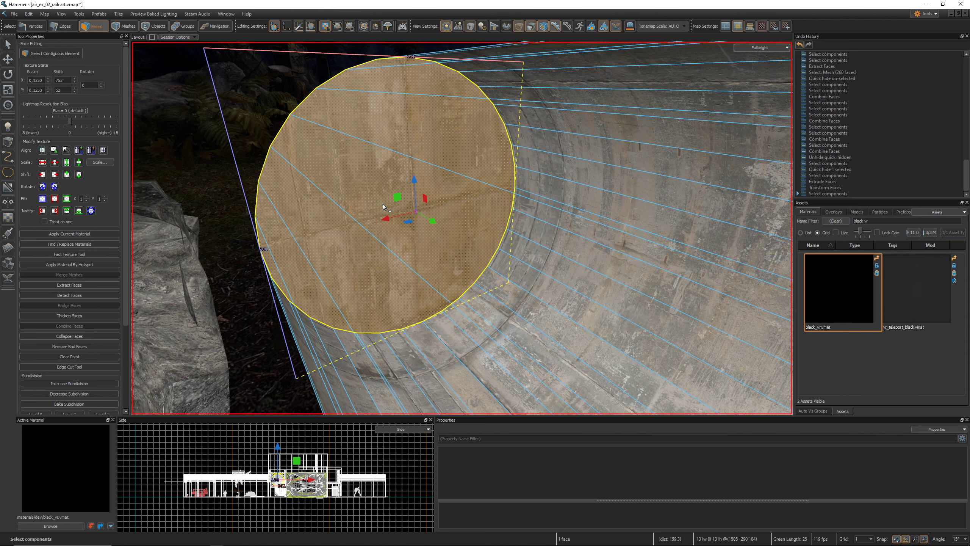
pyautogui.hotkey('shift', 't')
# Display the scene with All Lighting, clear the face selection and examine the grate and dark pipe in object mode from several angles.
pyautogui.press('z')
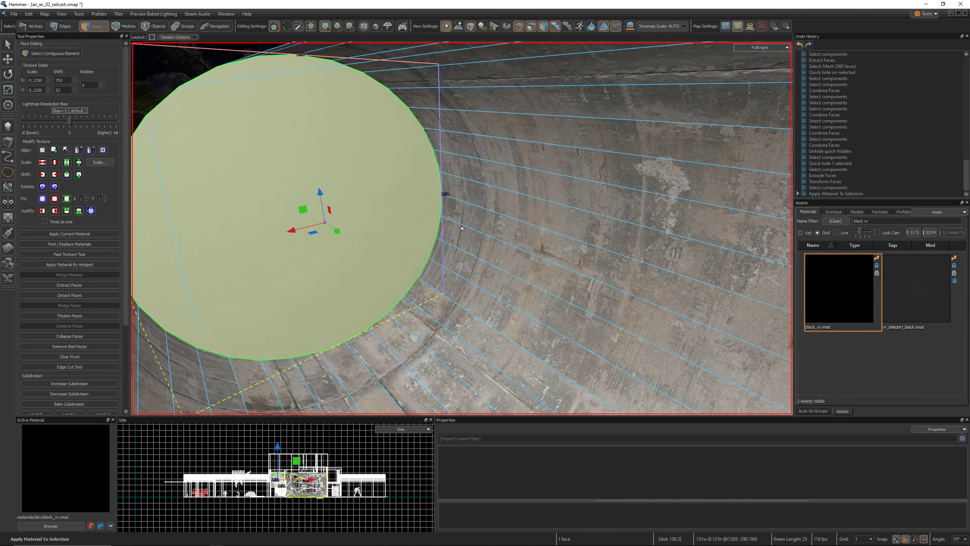
pyautogui.press('s')
pyautogui.press('a')
pyautogui.press('s')
pyautogui.press('z')
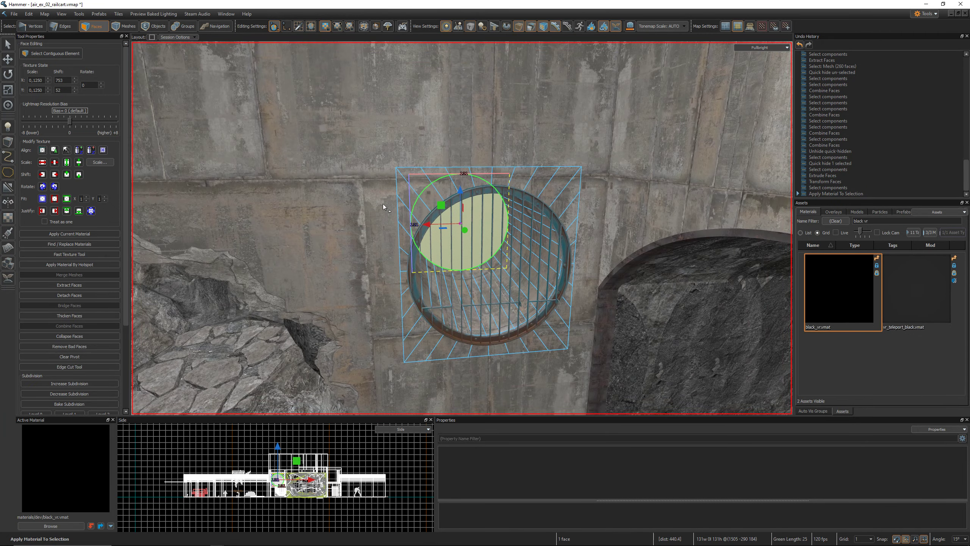
pyautogui.press('F6')
pyautogui.press('Escape')
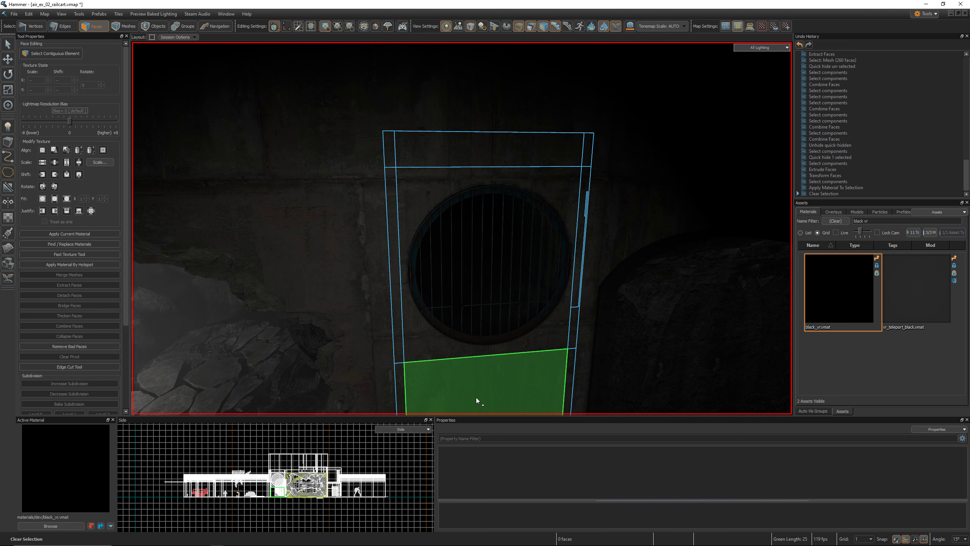
pyautogui.press('5')
pyautogui.press('z')
pyautogui.press('w')
pyautogui.press('s')
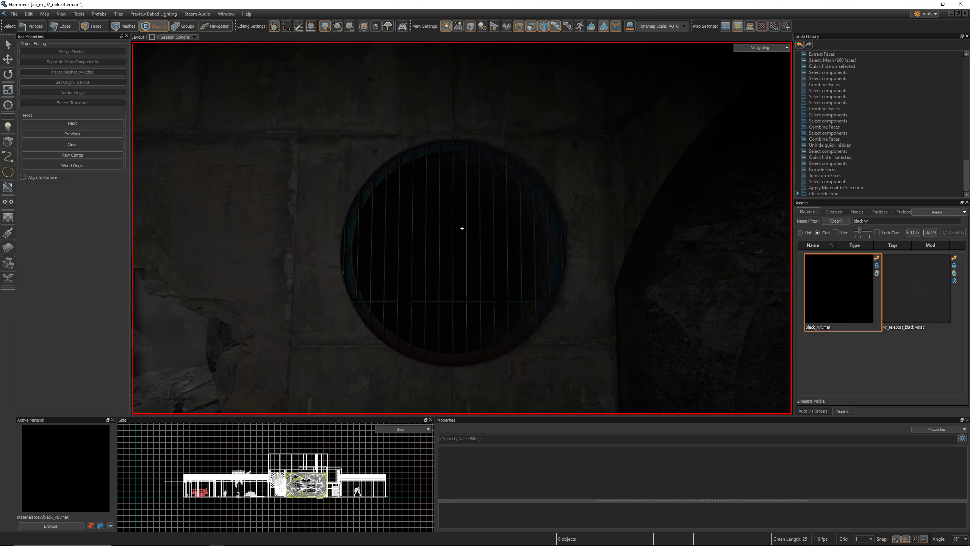
pyautogui.press('w')
pyautogui.press('z')
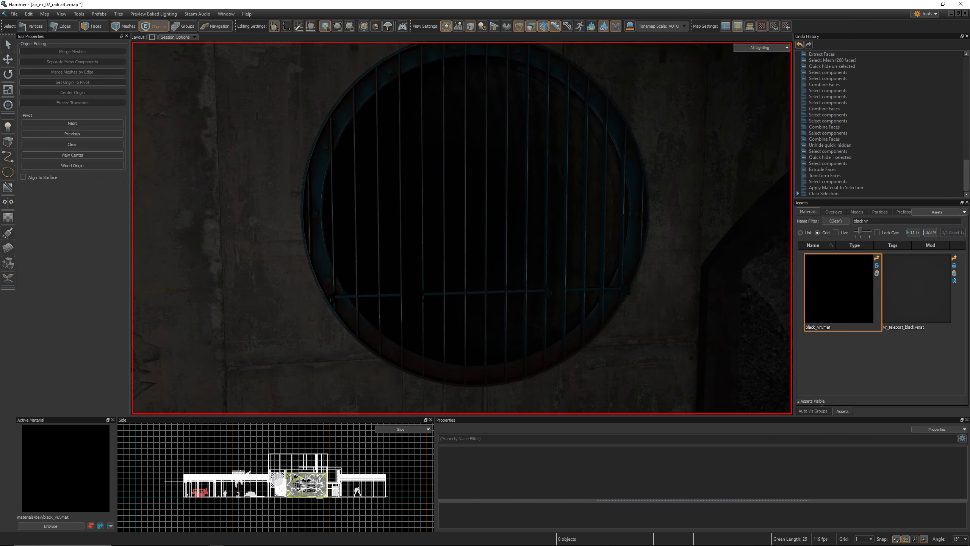
pyautogui.press('z')
pyautogui.press('s')
pyautogui.press('w')
pyautogui.press('z')
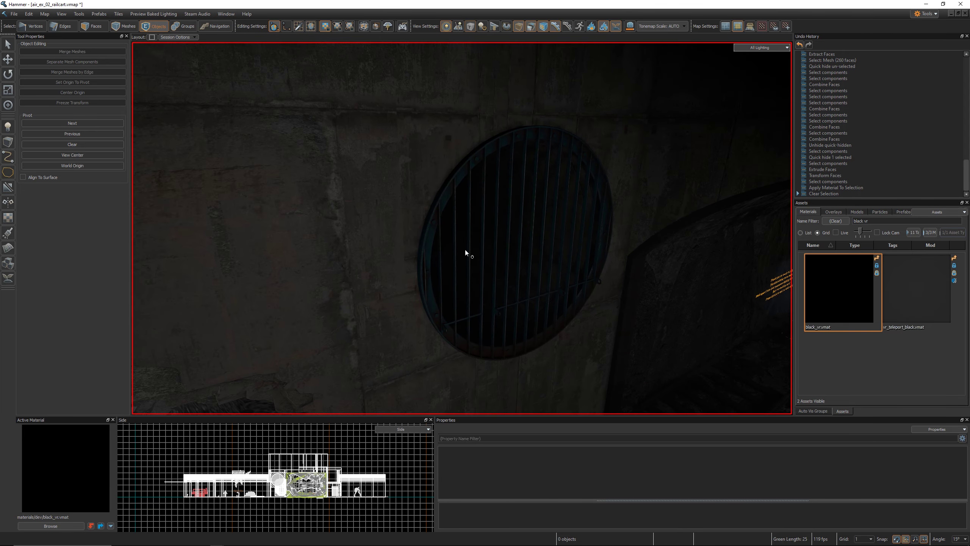
# Return the view to Fullbright, unhide and select the flat single-face mesh, and compare it with the grate opening.
pyautogui.press('F3')
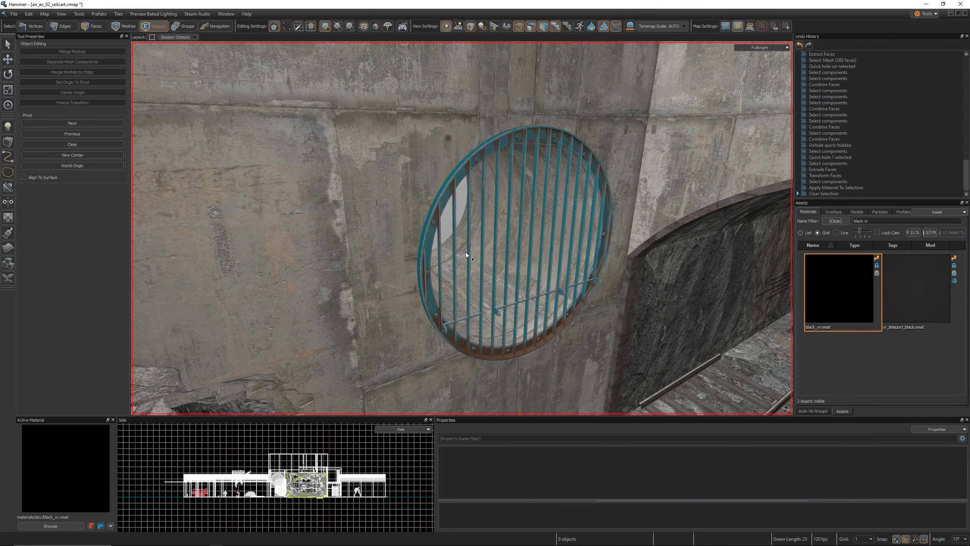
pyautogui.press('u')
pyautogui.click(418, 171)
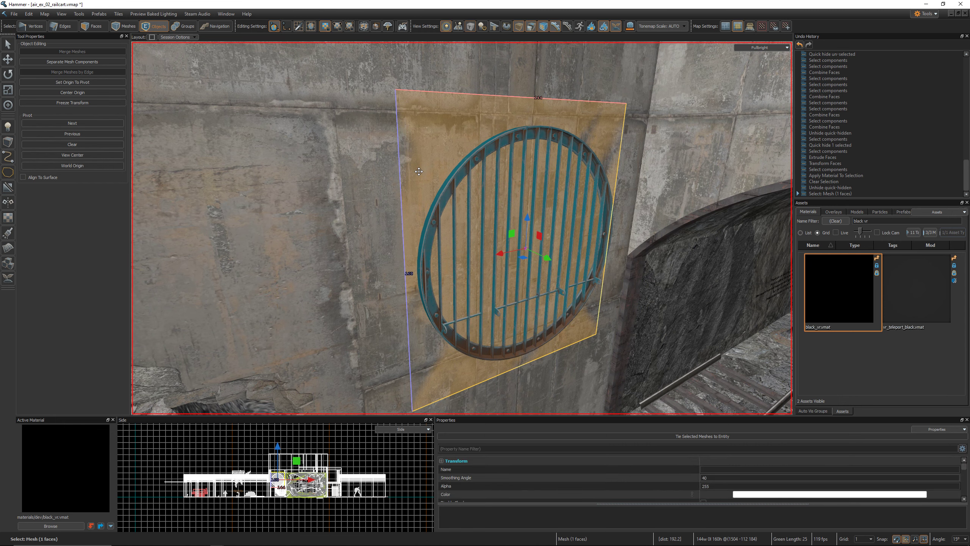
pyautogui.press('z')
pyautogui.press('w')
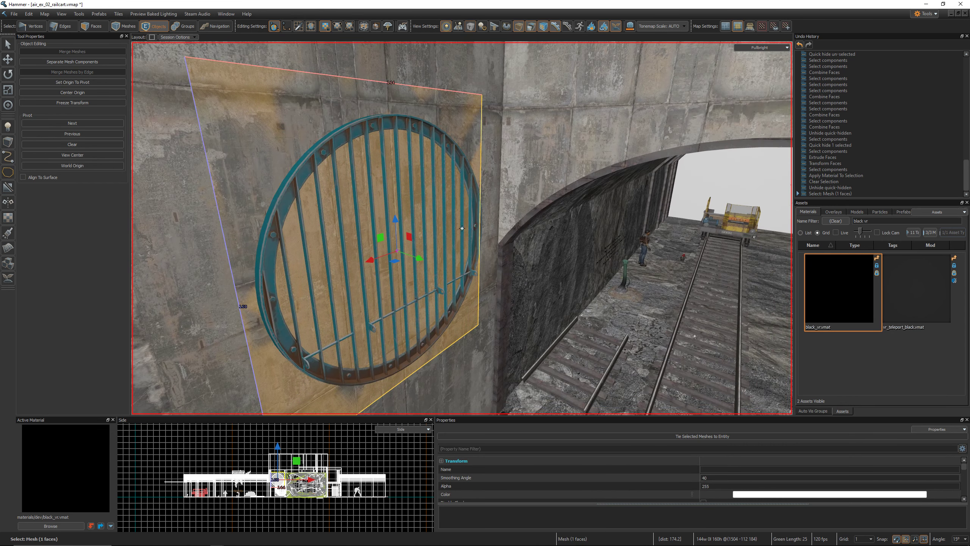
pyautogui.press('a')
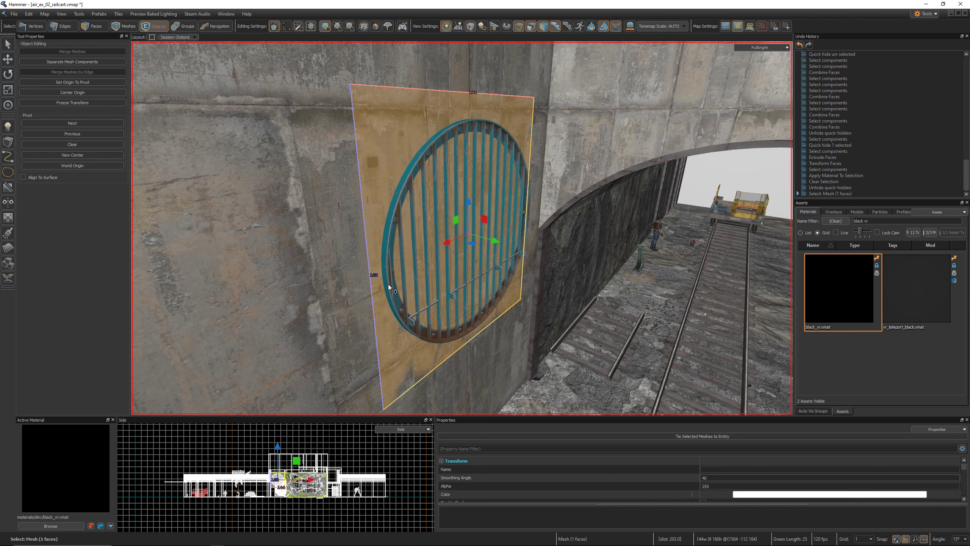
pyautogui.moveTo(388, 283); pyautogui.dragTo(344, 284, button='right')
pyautogui.press('d')
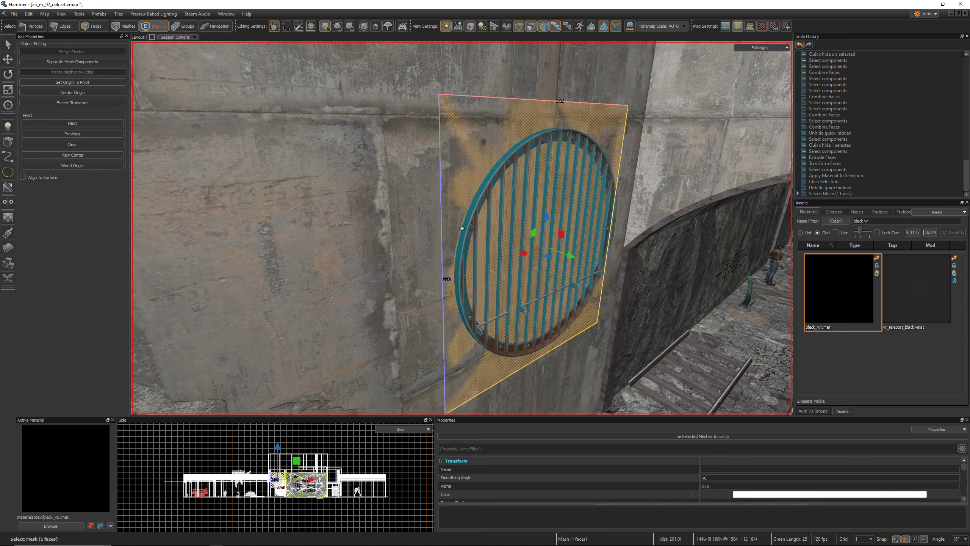
# Hide the flat single-face mesh and the canal_grate02a prop to expose the inside of the concrete pipe.
pyautogui.press('h')
pyautogui.click(369, 290)
pyautogui.press('h')
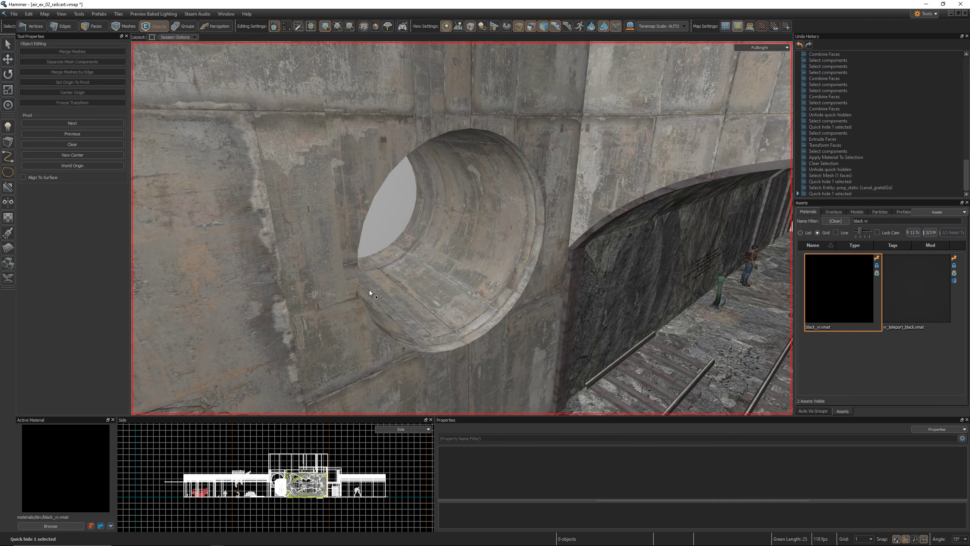
pyautogui.press('z')
pyautogui.press('w')
pyautogui.press('d')
pyautogui.press('s')
pyautogui.press('a')
pyautogui.press('z')
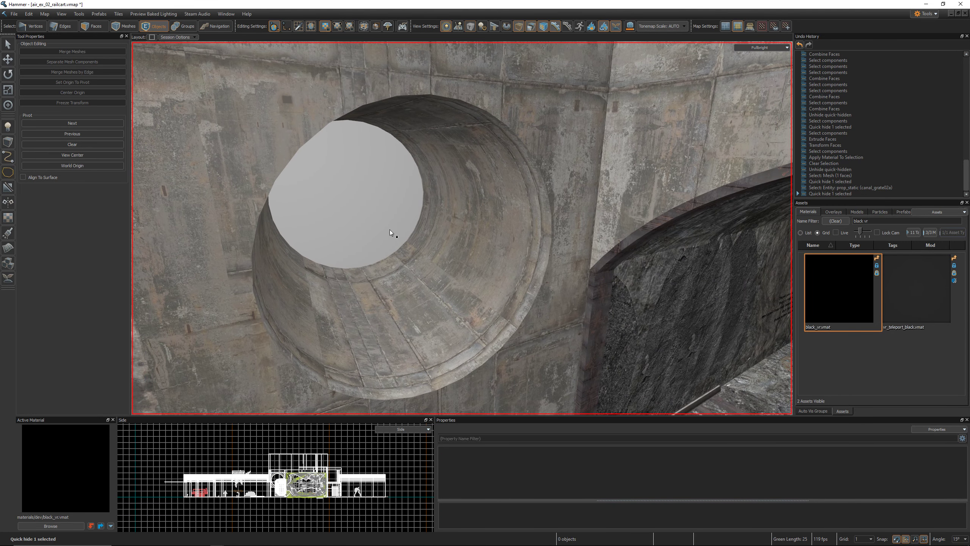
# Select the whole recess mesh and examine its frame, pipe walls and end face from the front and different heights.
pyautogui.click(433, 211)
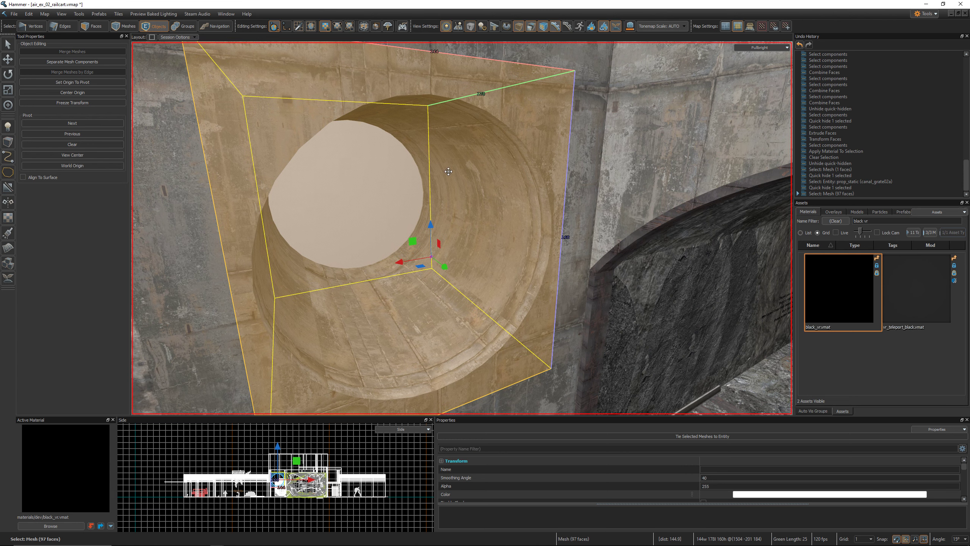
pyautogui.press('z')
pyautogui.press('d')
pyautogui.press('s')
pyautogui.press('w')
pyautogui.press('z')
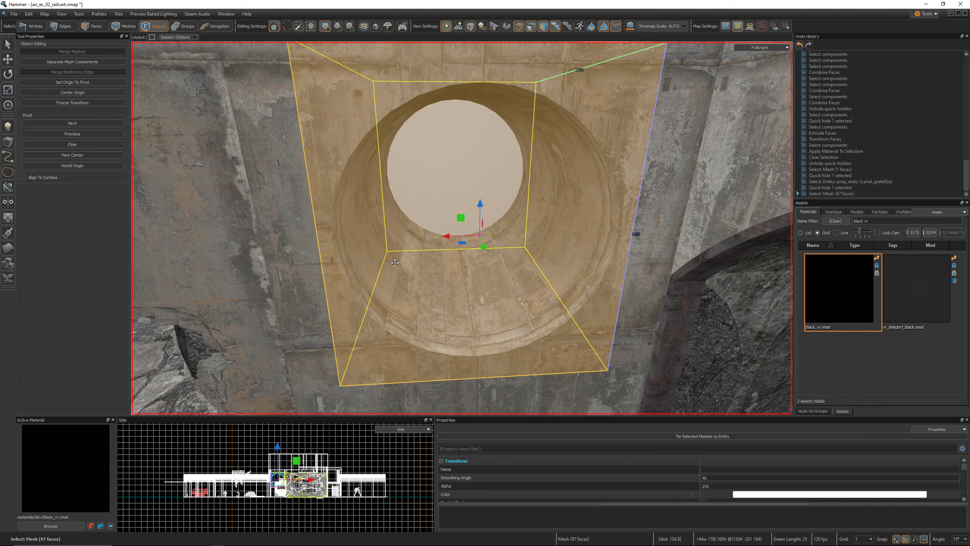
pyautogui.press('z')
pyautogui.press('z')
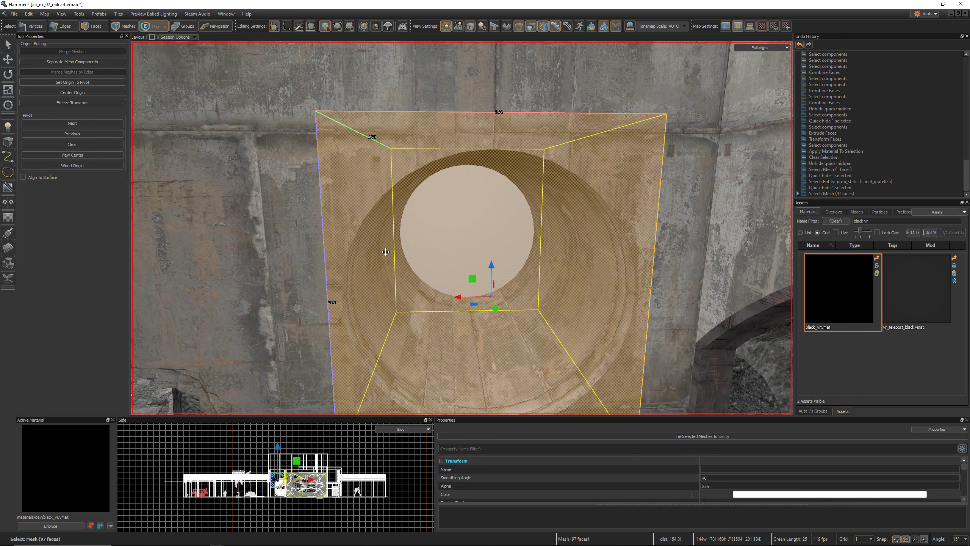
pyautogui.press('z')
pyautogui.press('z')
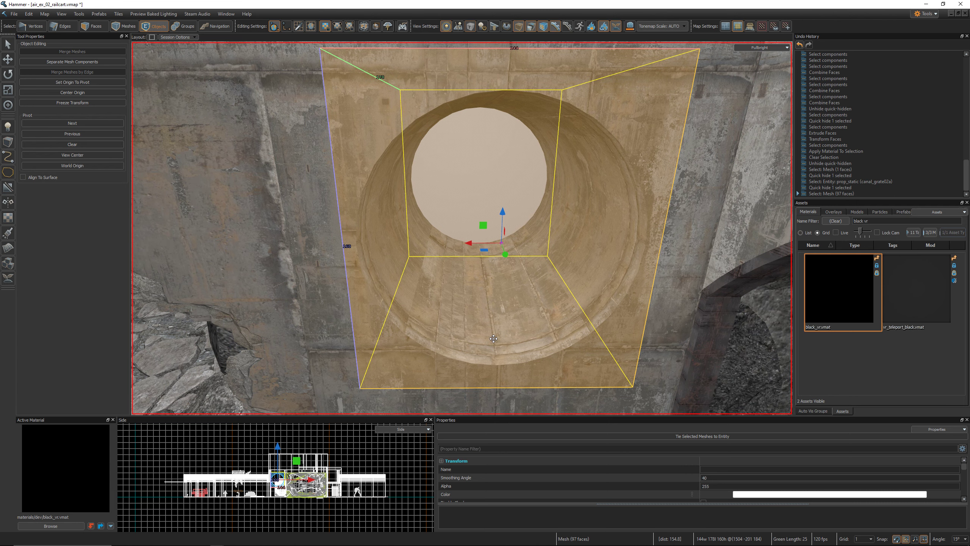
pyautogui.press('z')
pyautogui.press('w')
pyautogui.press('s')
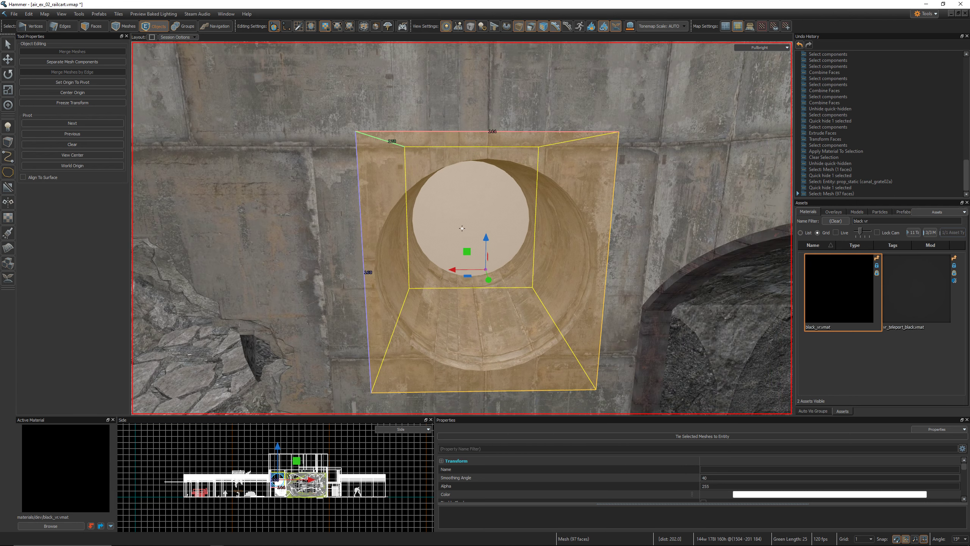
pyautogui.press('w')
pyautogui.press('s')
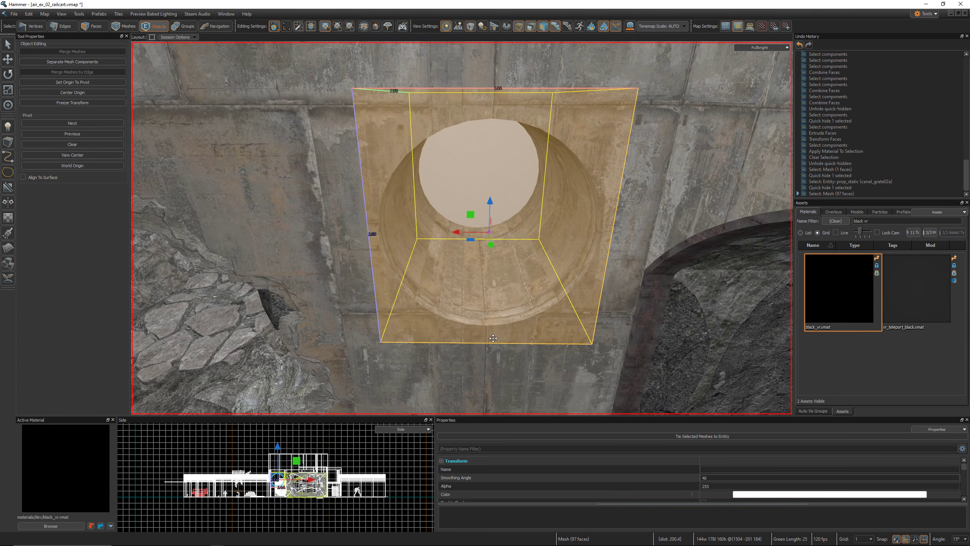
# Examine the selected concrete recess mesh from the front, from behind the wall and from inside the pipe.
pyautogui.press('z')
pyautogui.press('s')
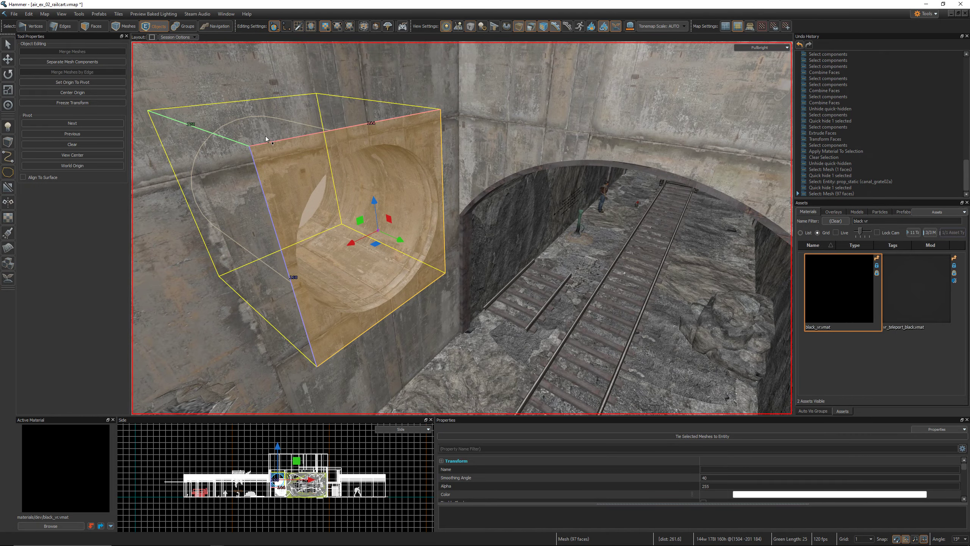
pyautogui.press('z')
pyautogui.press('a')
pyautogui.press('z')
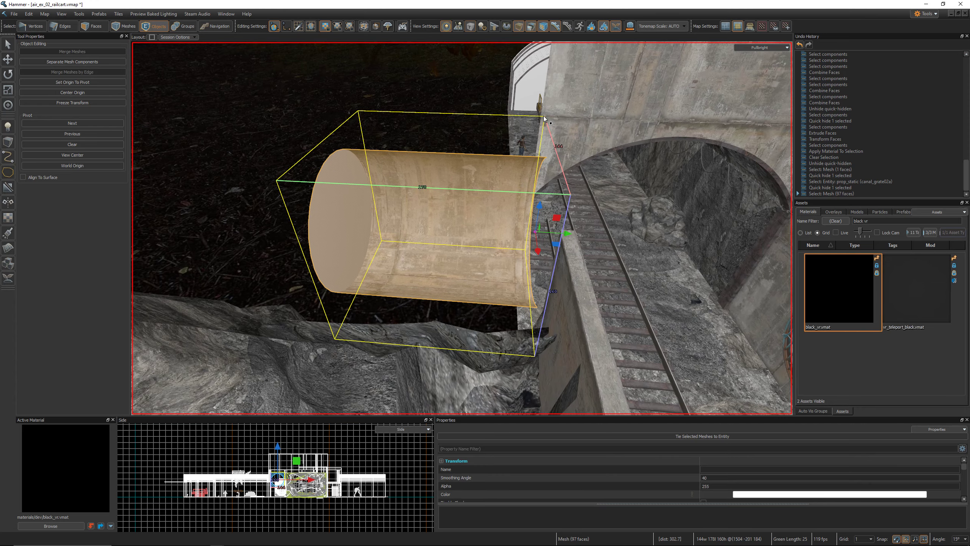
pyautogui.press('z')
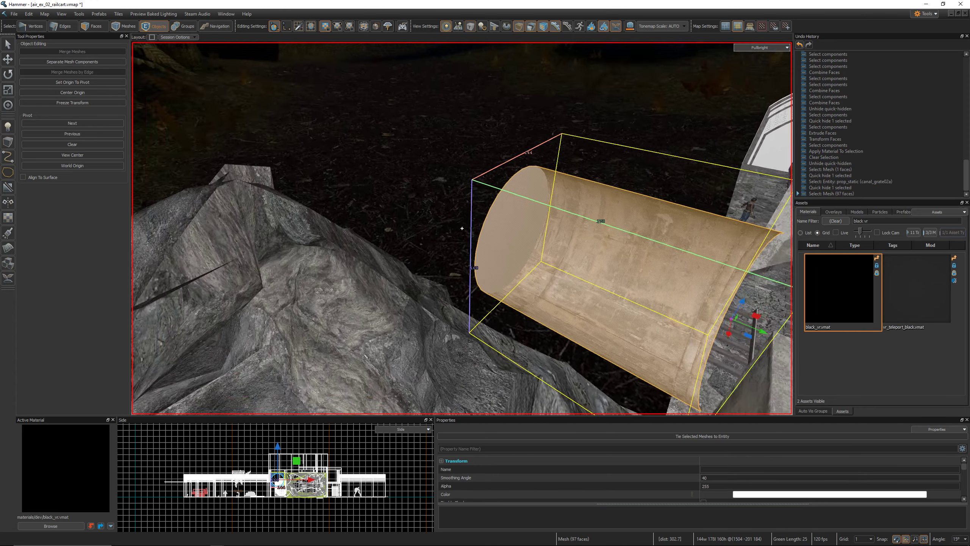
pyautogui.press('d')
pyautogui.press('w')
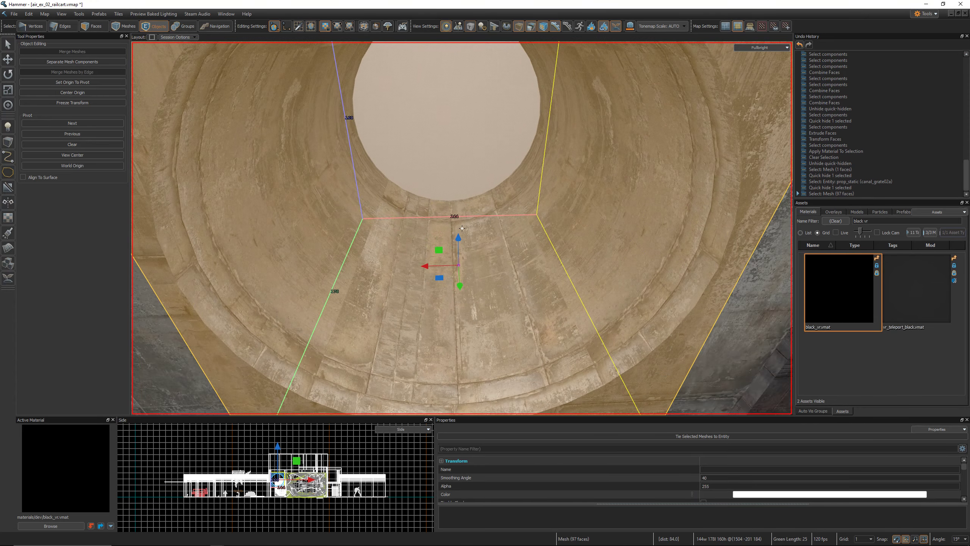
pyautogui.press('s')
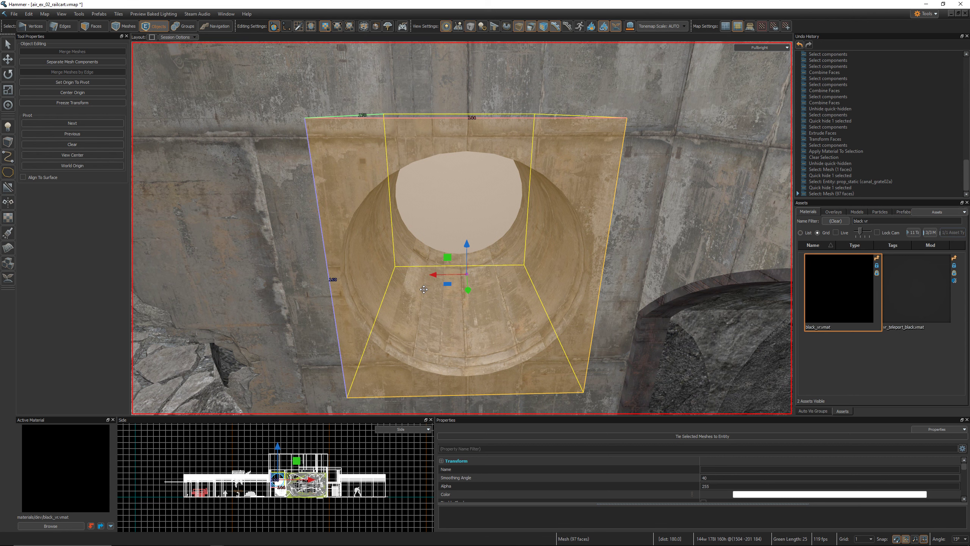
# Enable Exclude from VIS in the object properties of the recess mesh.
pyautogui.hotkey('alt', 'Return')
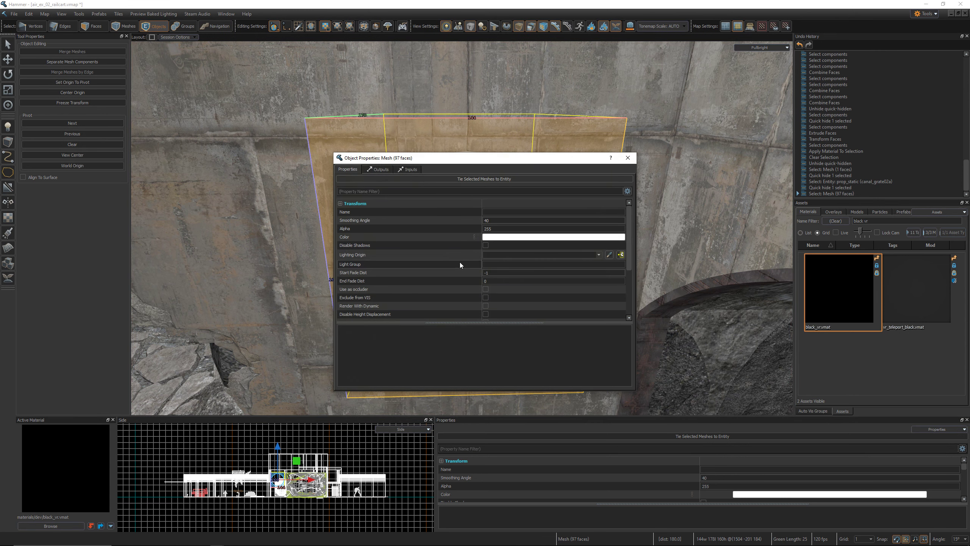
pyautogui.click(486, 298)
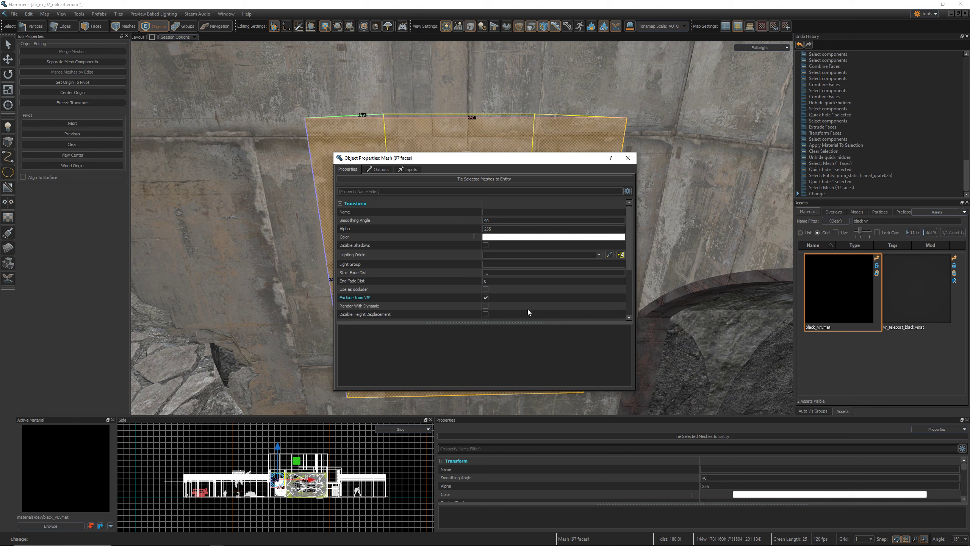
pyautogui.click(633, 164)
# Switch on the visibility contributors view and examine the square wall opening where the recess mesh sits.
pyautogui.moveTo(433, 176)
pyautogui.mouseDown(button='right')
pyautogui.moveTo(493, 180)
pyautogui.moveTo(433, 177)
pyautogui.mouseUp(button='right')
pyautogui.press('s')
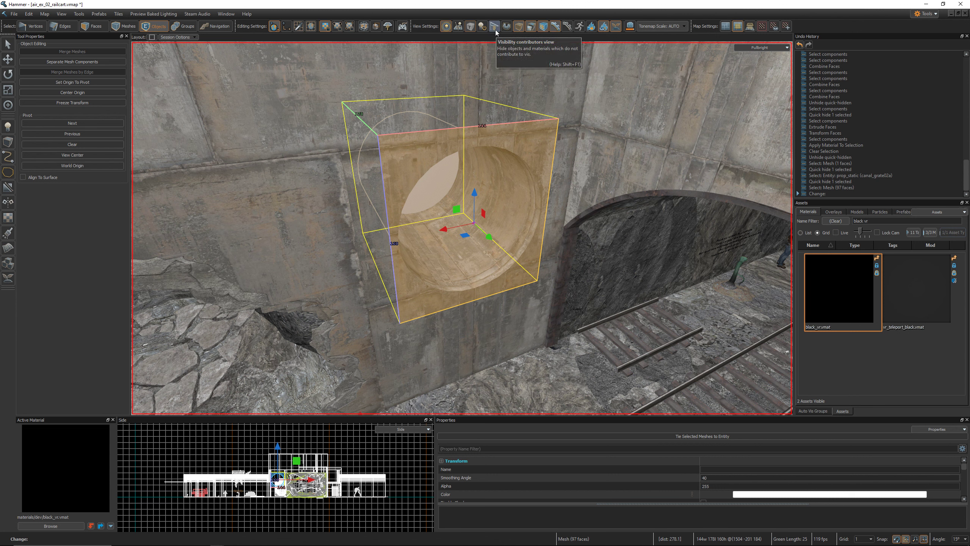
pyautogui.press('z')
pyautogui.press('w')
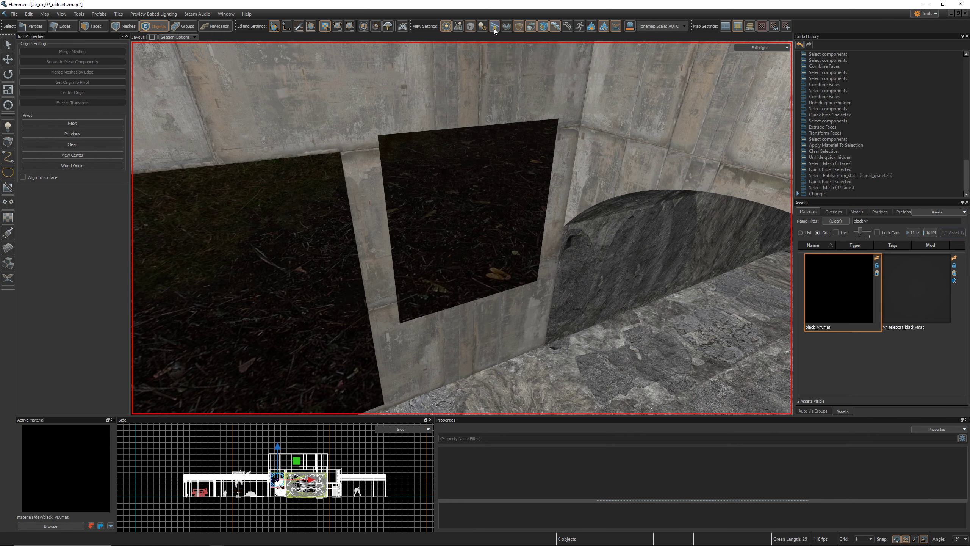
pyautogui.press('Escape')
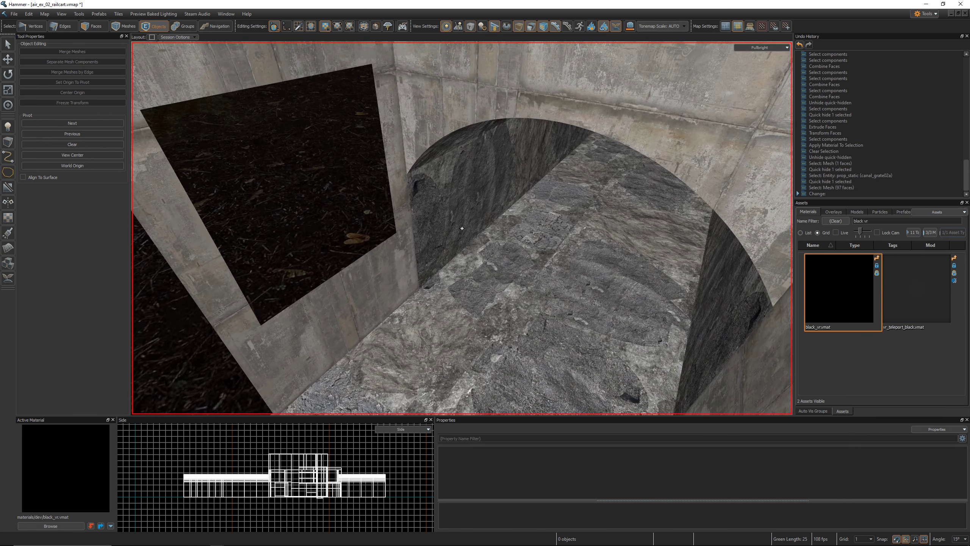
pyautogui.moveTo(462, 228)
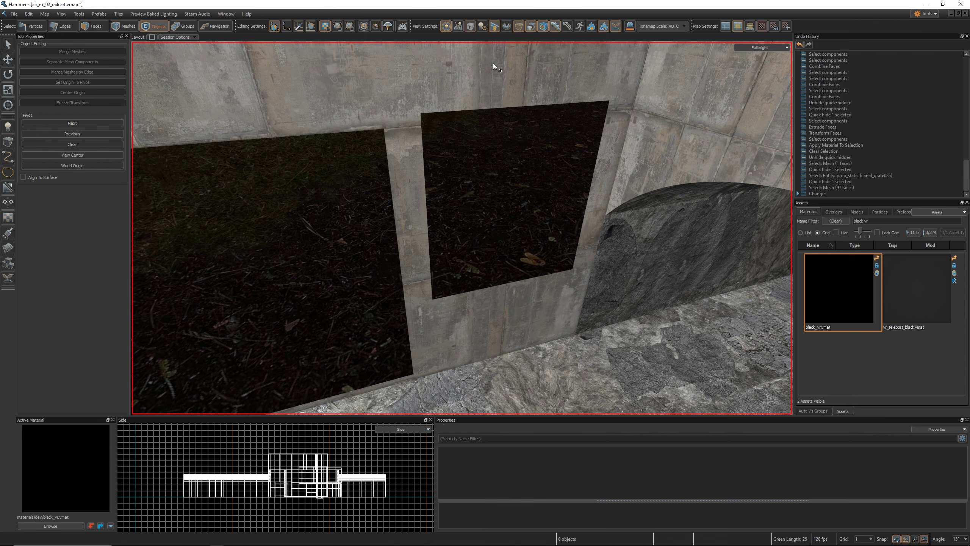
# Unhide the quick-hidden objects, select the flat single-face mesh covering the square opening, and display the tool materials.
pyautogui.press('u')
pyautogui.click(537, 161)
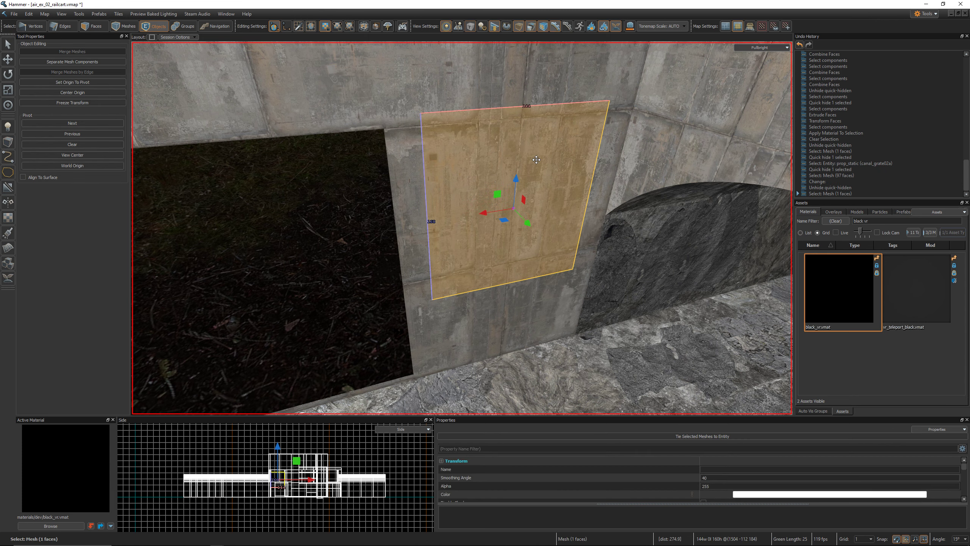
pyautogui.press('z')
pyautogui.press('w')
pyautogui.press('s')
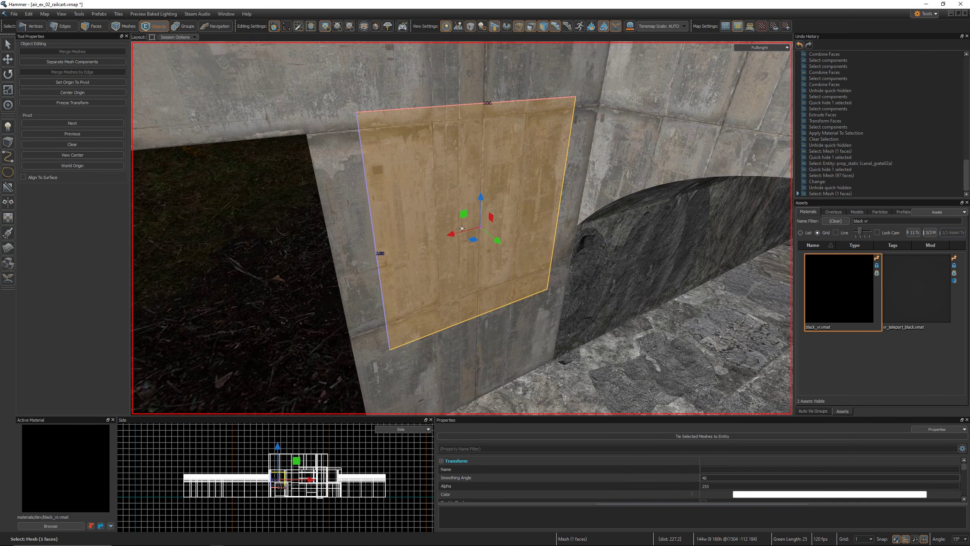
pyautogui.press('o')
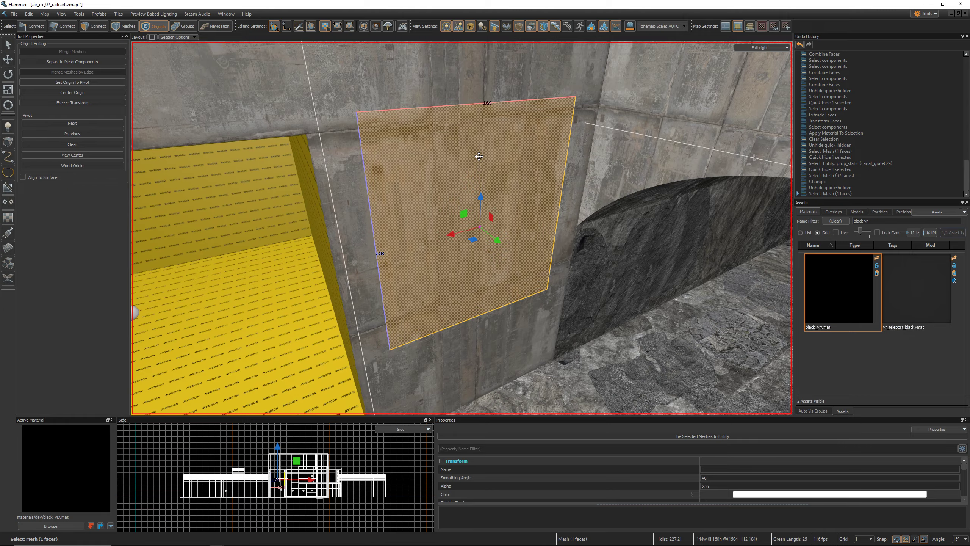
pyautogui.press('z')
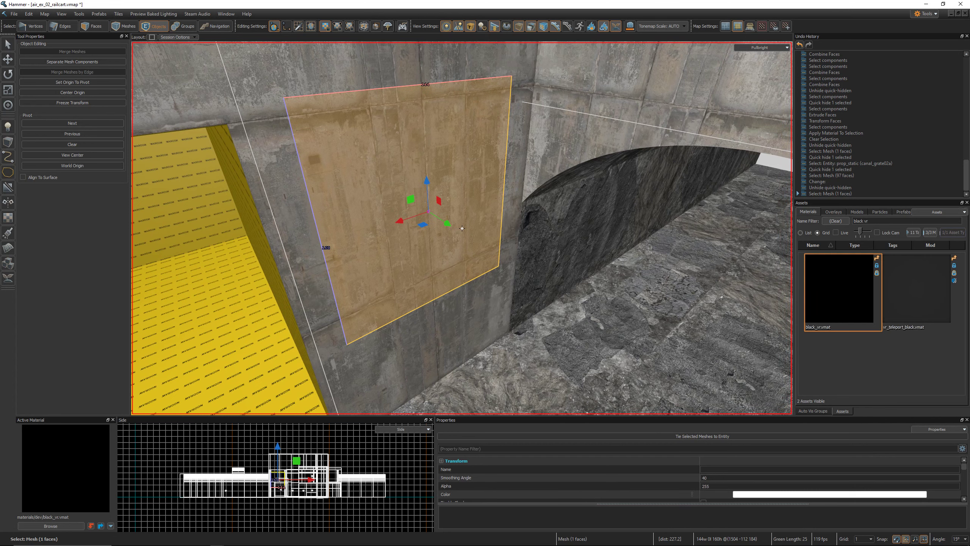
pyautogui.press('z')
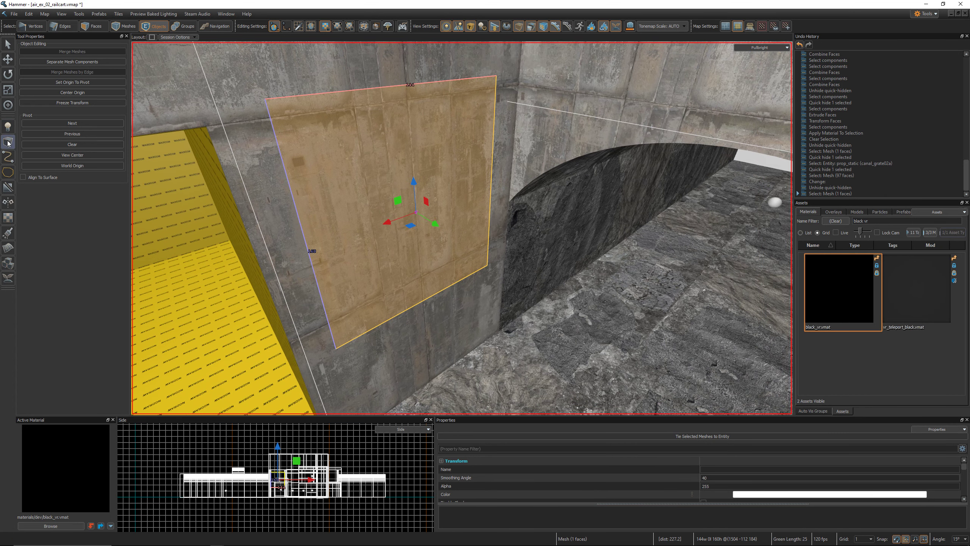
# Pick up the NODRAW material from the neighbouring recess, apply it to the flat mesh and align its face texture to the world.
pyautogui.keyDown('shift'); pyautogui.rightClick(184, 280); pyautogui.keyUp('shift')
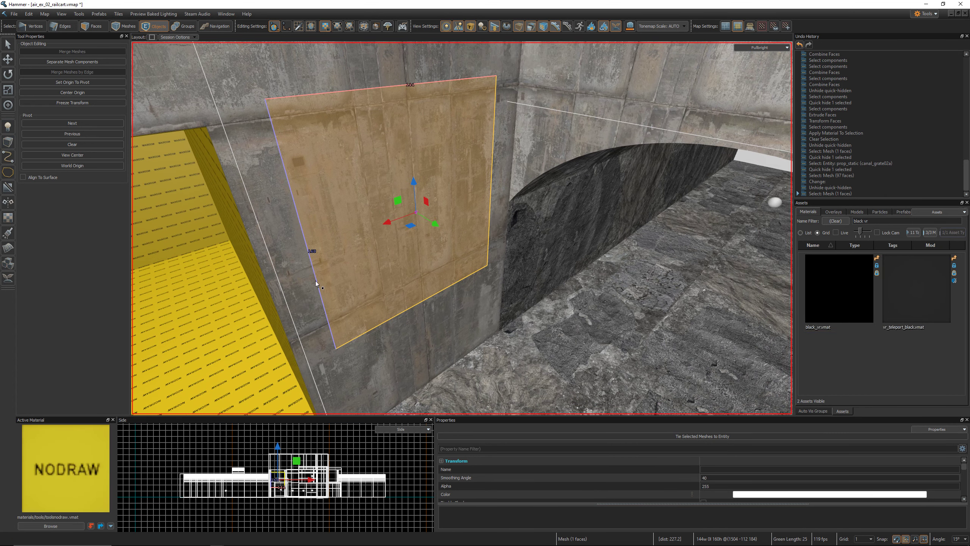
pyautogui.click(387, 231)
pyautogui.hotkey('shift', 't')
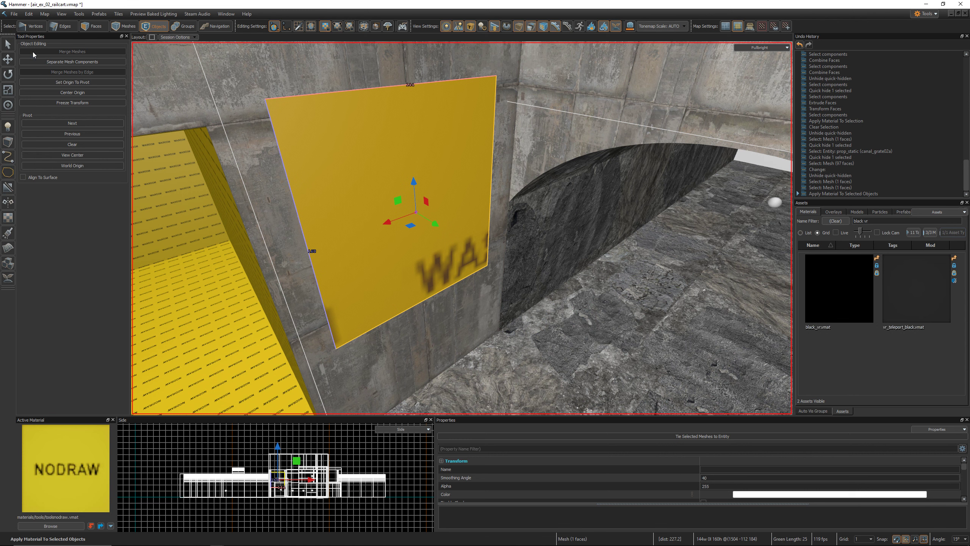
pyautogui.click(96, 26)
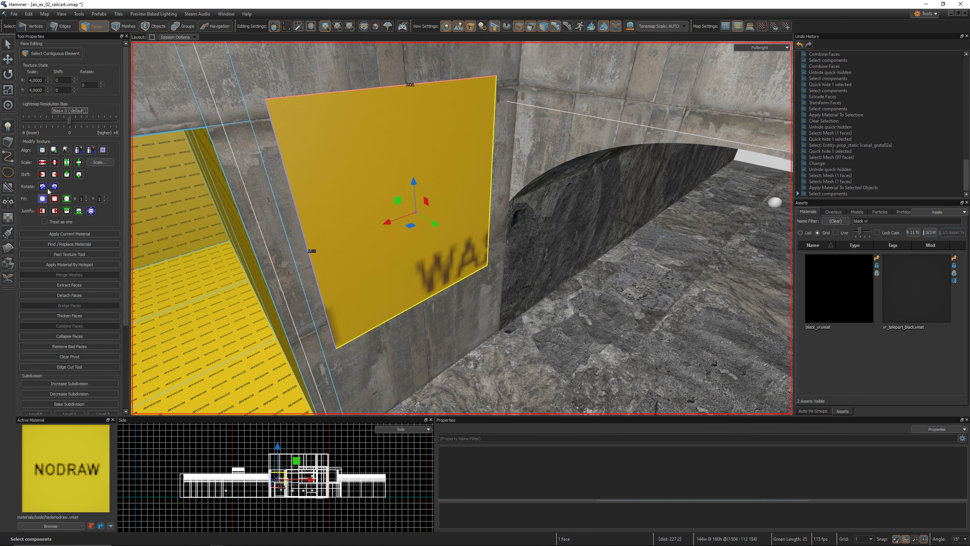
pyautogui.click(43, 151)
# Extrude the NODRAW face 195 units back into the wall to form an open box.
pyautogui.press('z')
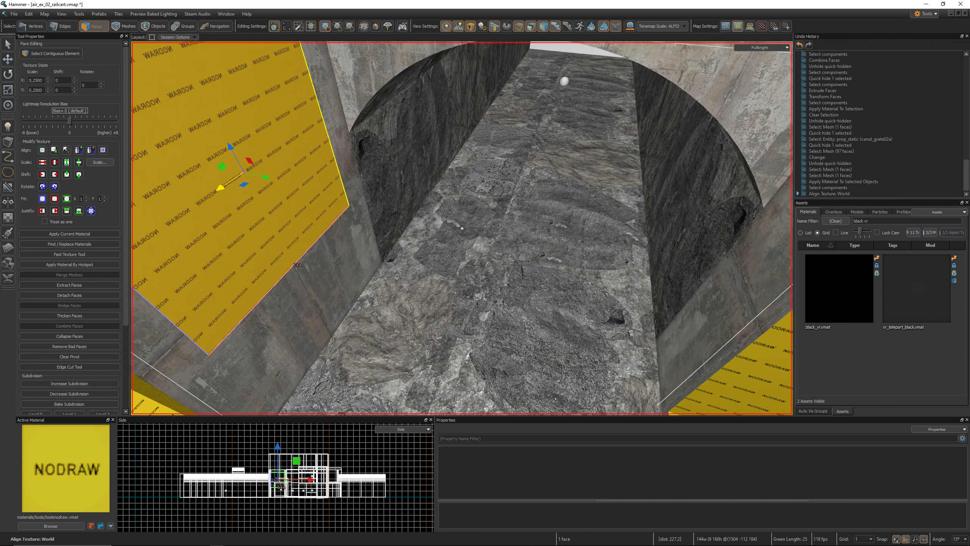
pyautogui.press('z')
pyautogui.keyDown('shift'); pyautogui.moveTo(461, 188); pyautogui.dragTo(213, 141); pyautogui.keyUp('shift')
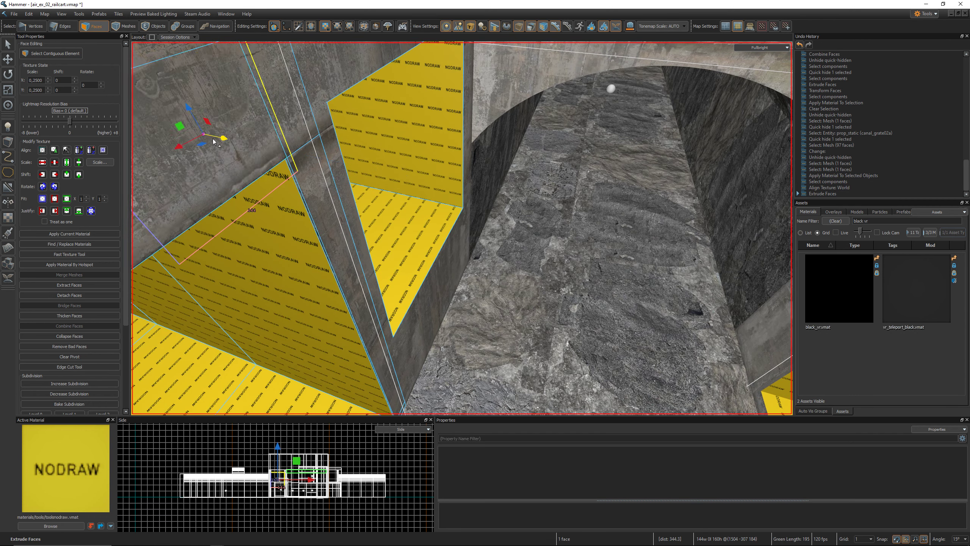
# Switch off the visibility contributors view and move the NODRAW box's back face 17 units towards the end of the pipe.
pyautogui.click(495, 30)
pyautogui.press('z')
pyautogui.press('a')
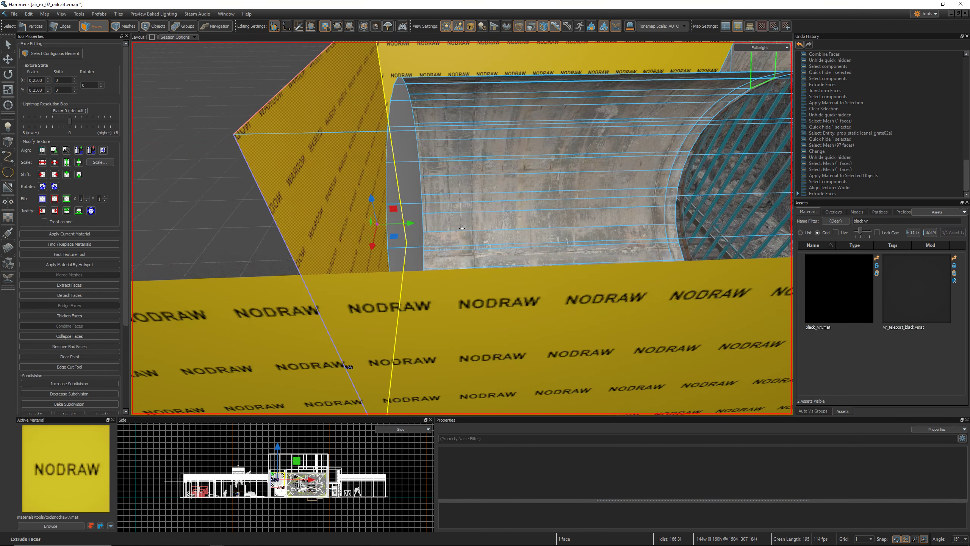
pyautogui.press('z')
pyautogui.moveTo(390, 192); pyautogui.dragTo(423, 186)
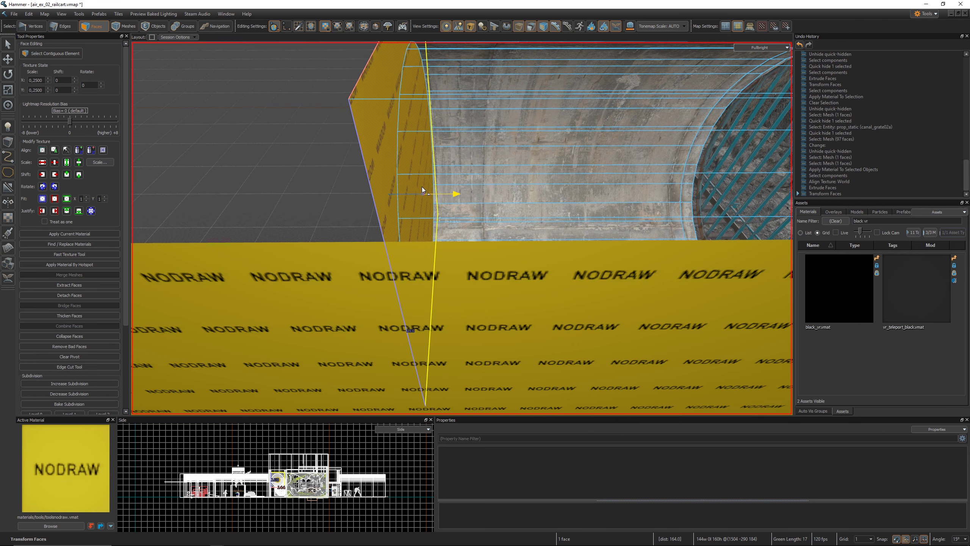
# Examine the grate and the NODRAW box behind it from the tunnel side, and clear the face selection.
pyautogui.press('z')
pyautogui.press('d')
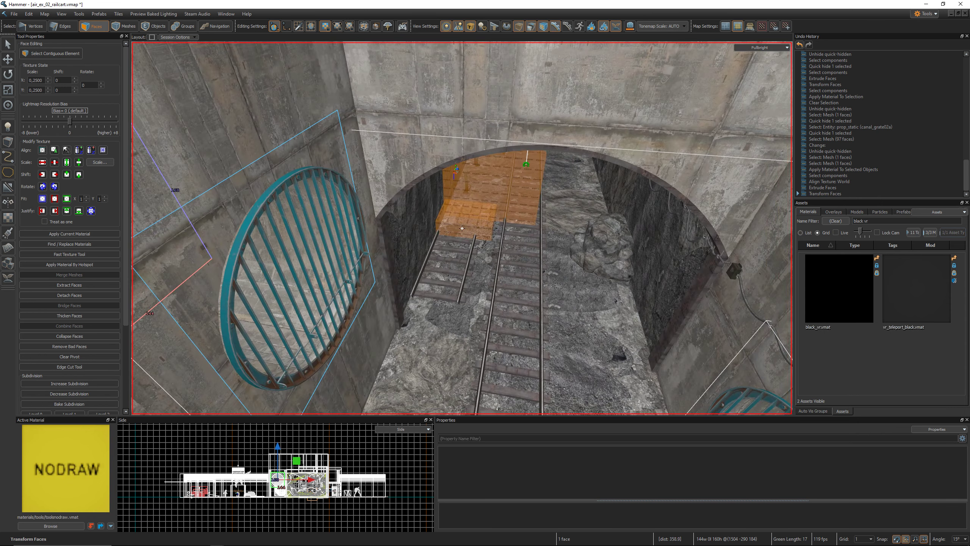
pyautogui.press('s')
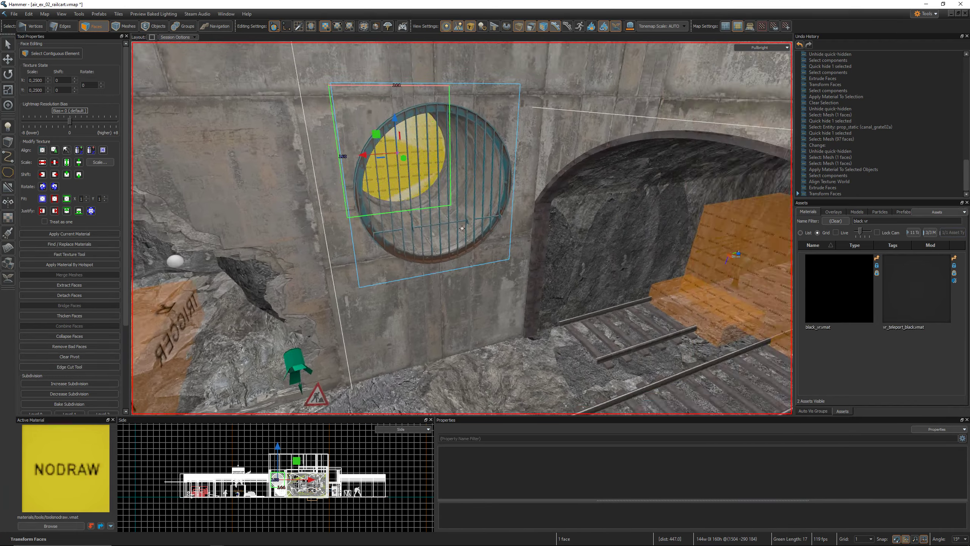
pyautogui.press('w')
pyautogui.press('d')
pyautogui.press('z')
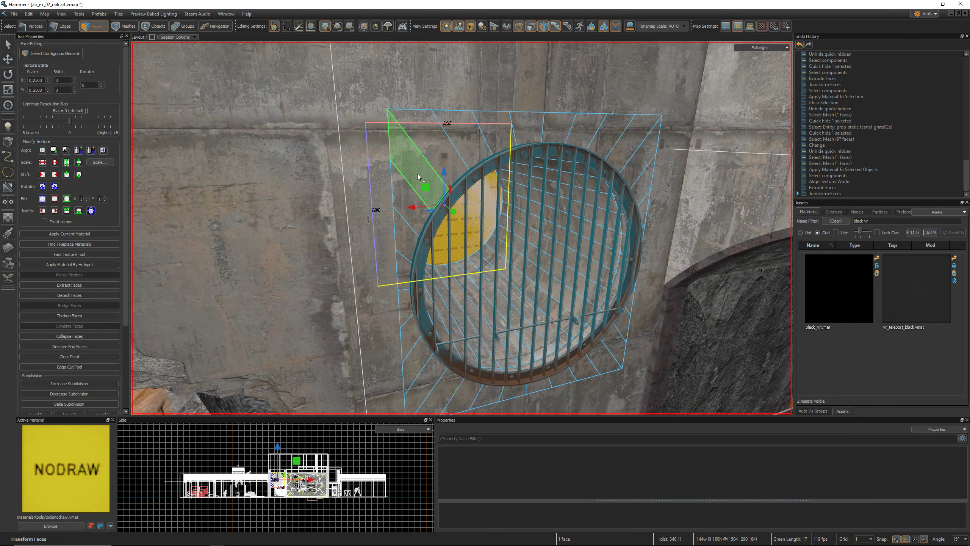
pyautogui.press('Escape')
pyautogui.press('s')
pyautogui.moveTo(417, 173); pyautogui.dragTo(443, 174, button='right')
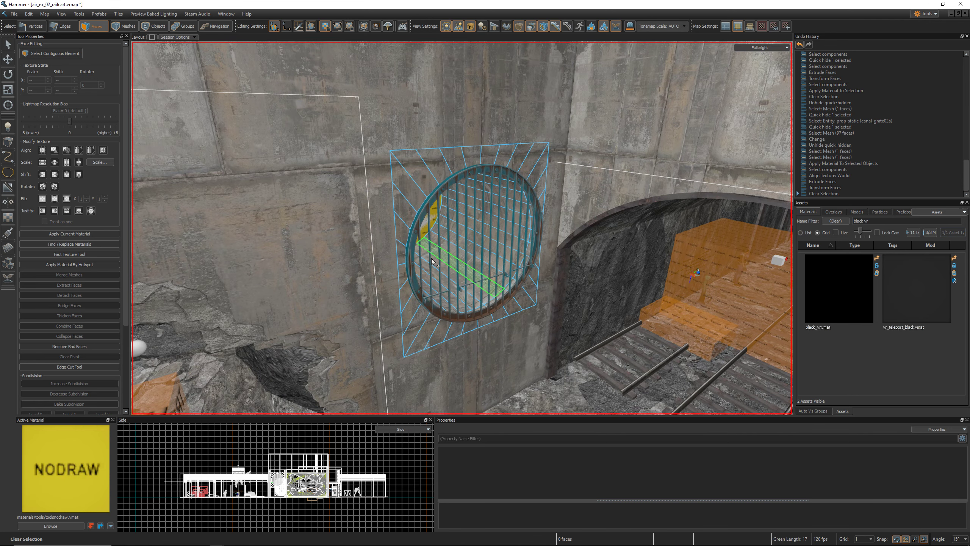
# Show only the visibility contributors again, examine the NODRAW box beside the larger one, and clear the face selection.
pyautogui.click(448, 223)
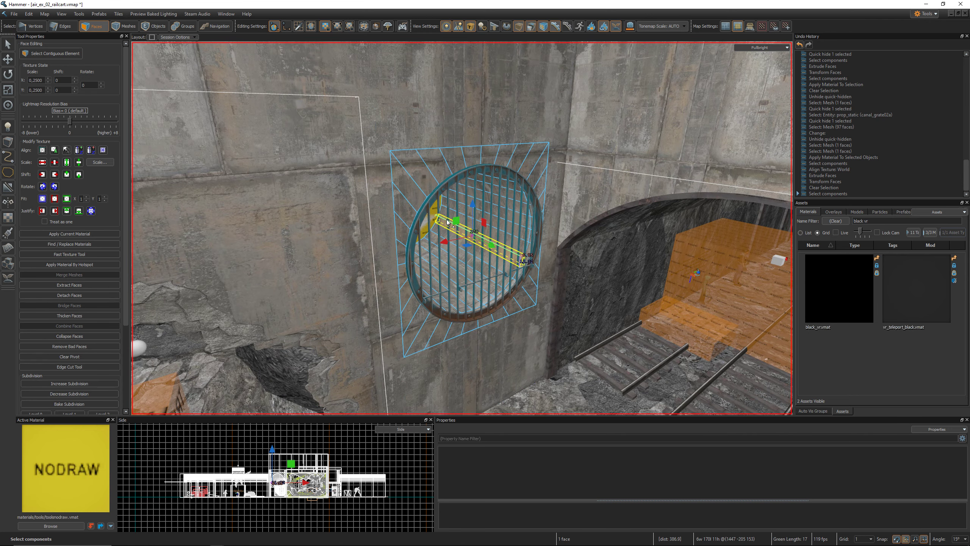
pyautogui.click(492, 29)
pyautogui.moveTo(492, 54); pyautogui.dragTo(415, 58, button='right')
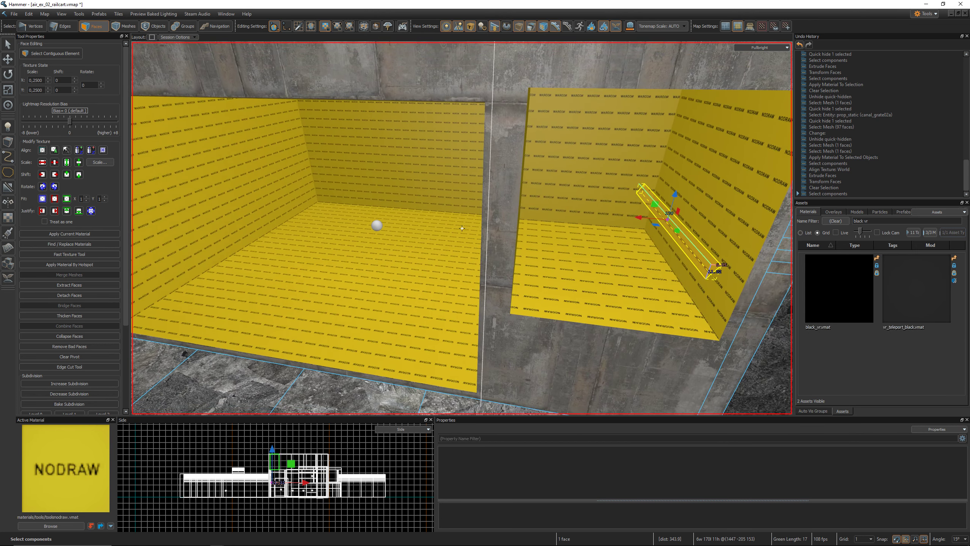
pyautogui.moveTo(462, 228); pyautogui.dragTo(514, 196, button='right')
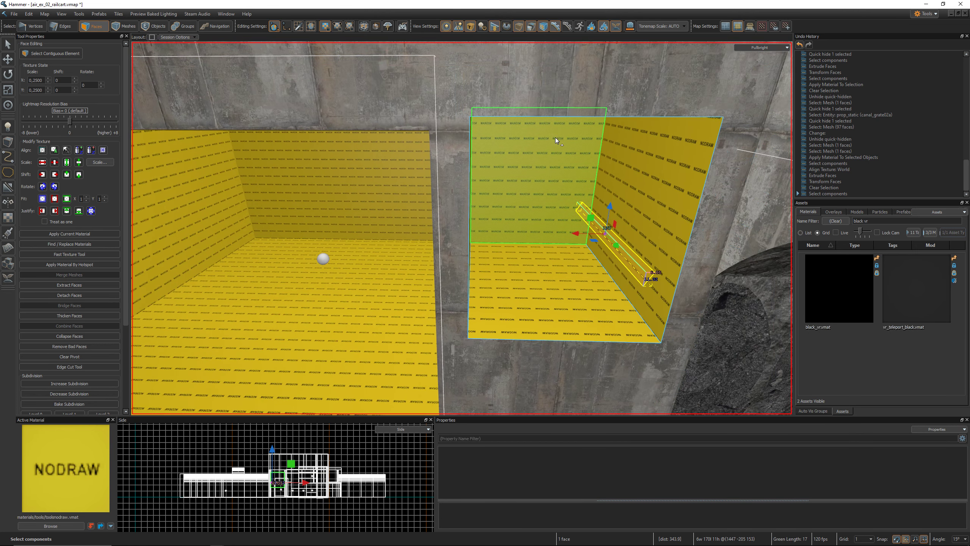
pyautogui.press('Escape')
# Examine the larger neighbouring NODRAW box and its faces from different distances.
pyautogui.moveTo(555, 137); pyautogui.dragTo(462, 209, button='right')
pyautogui.press('s')
pyautogui.press('w')
pyautogui.press('s')
pyautogui.press('w')
pyautogui.press('s')
pyautogui.press('a')
pyautogui.press('s')
pyautogui.press('w')
pyautogui.press('s')
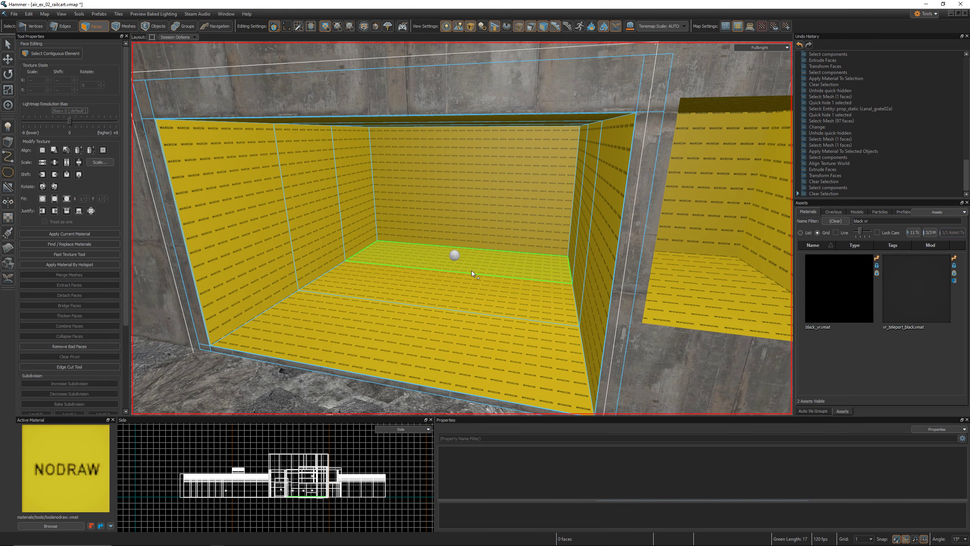
# Switch off the visibility contributors view, hide the tool objects and examine the detailed rock cave beside the grate.
pyautogui.click(494, 27)
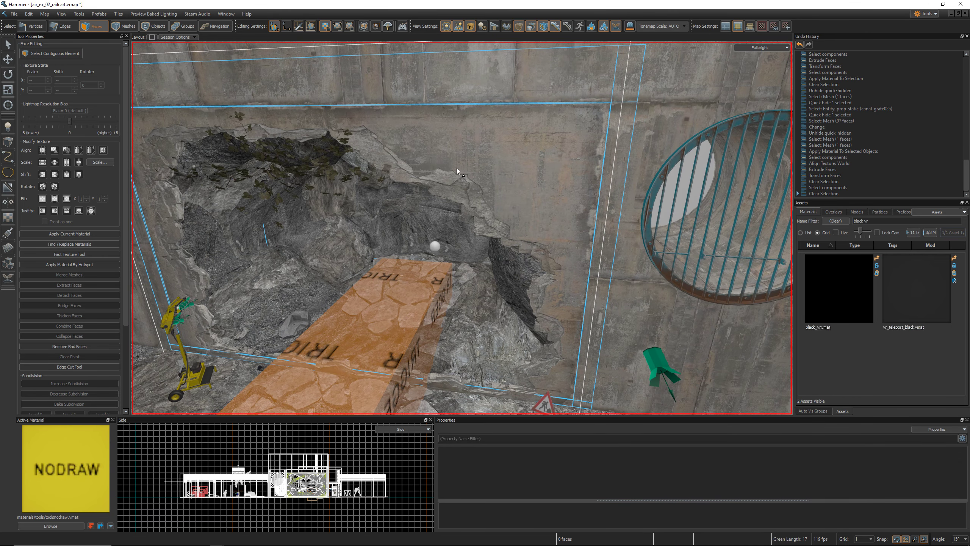
pyautogui.hotkey('shift', 'o')
pyautogui.moveTo(457, 168); pyautogui.dragTo(431, 201, button='right')
pyautogui.press('w')
pyautogui.moveTo(534, 188); pyautogui.dragTo(462, 228, button='right')
pyautogui.press('a')
pyautogui.moveTo(349, 138); pyautogui.dragTo(462, 228, button='right')
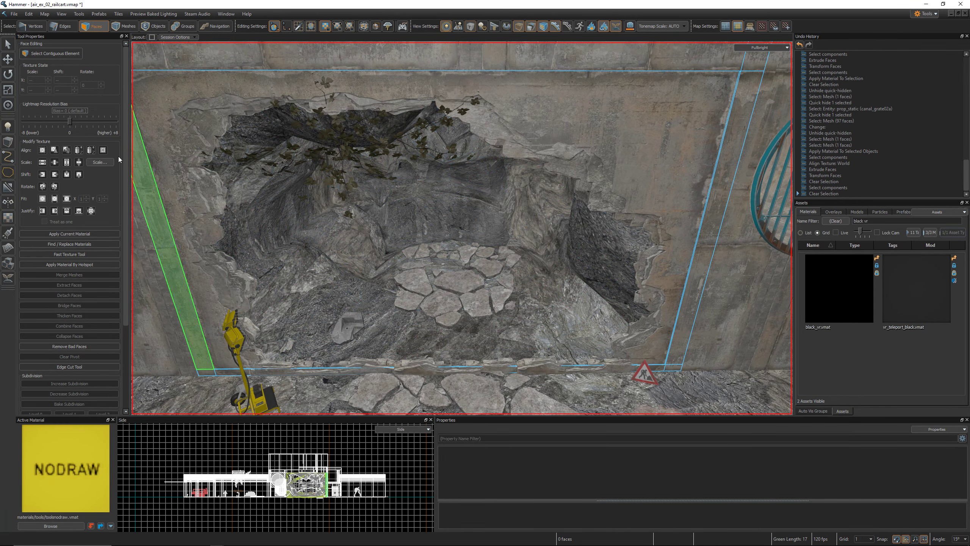
# Switch the visibility contributors view and tool materials back on to compare the cave with its NODRAW box.
pyautogui.click(495, 27)
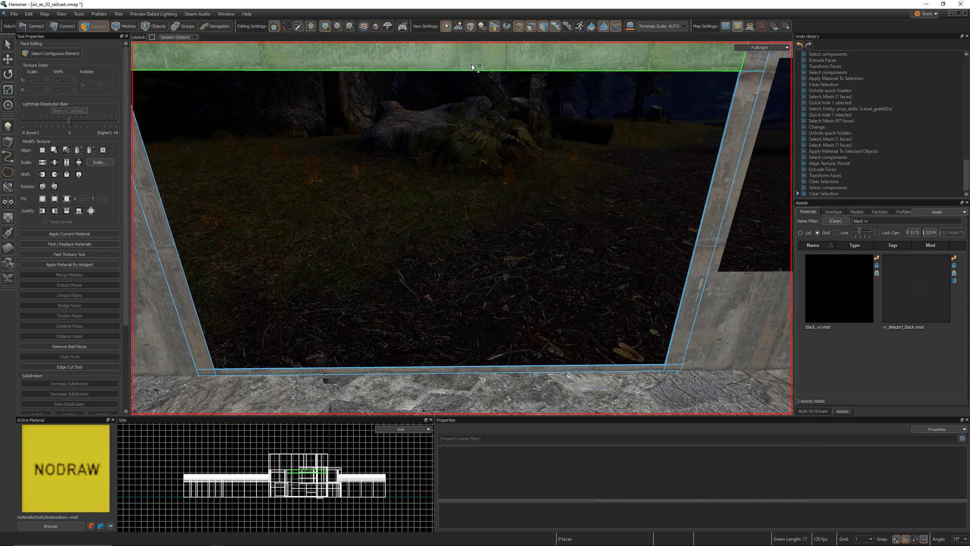
pyautogui.press('o')
pyautogui.moveTo(471, 63); pyautogui.dragTo(462, 228, button='right')
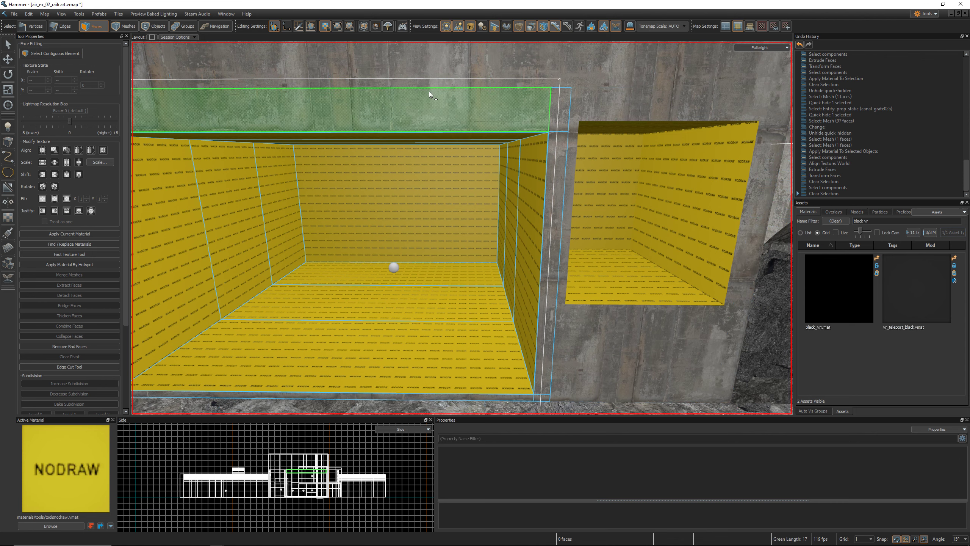
# Switch off the visibility contributors view, return to object selection and turn on the collision overlay around the round grate.
pyautogui.click(494, 28)
pyautogui.moveTo(474, 113); pyautogui.dragTo(462, 228, button='right')
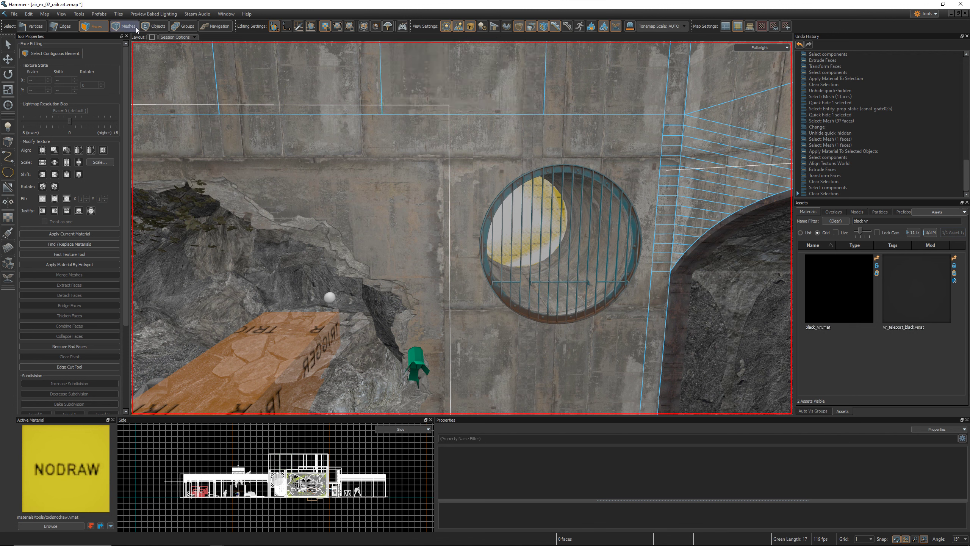
pyautogui.click(154, 26)
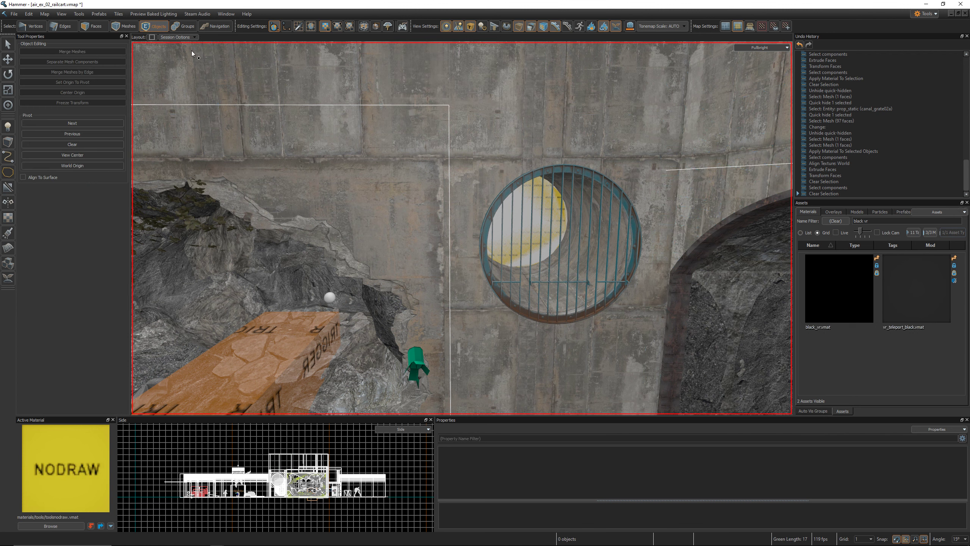
pyautogui.click(507, 27)
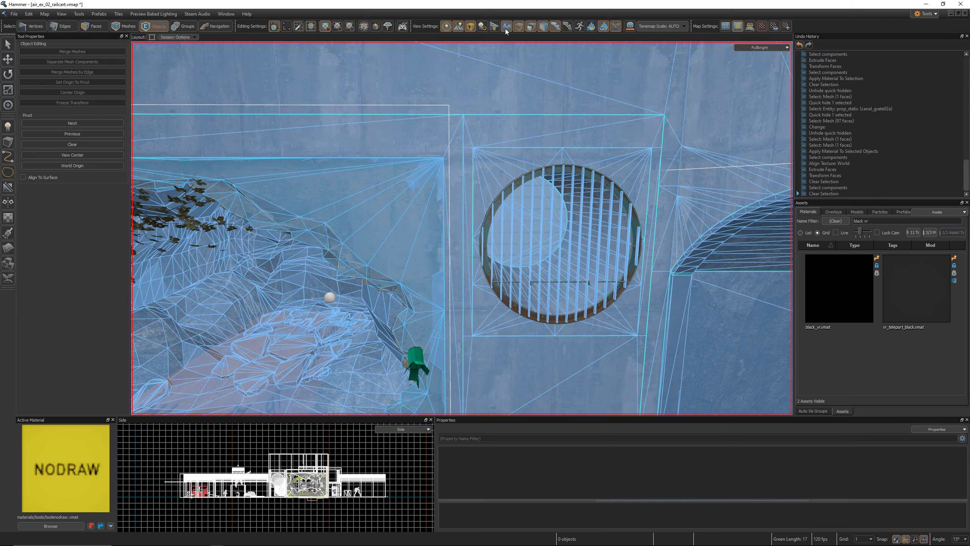
# Examine the collision geometry on the round grate's bars and rim from several angles.
pyautogui.moveTo(510, 50); pyautogui.dragTo(462, 228, button='right')
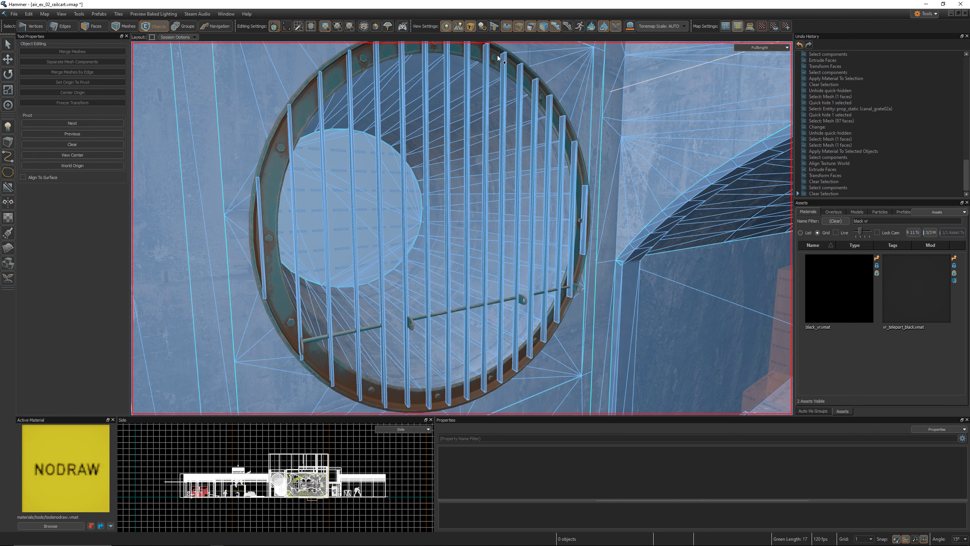
pyautogui.moveTo(498, 58)
pyautogui.mouseDown(button='right')
pyautogui.moveTo(462, 228)
pyautogui.moveTo(491, 63)
pyautogui.mouseUp(button='right')
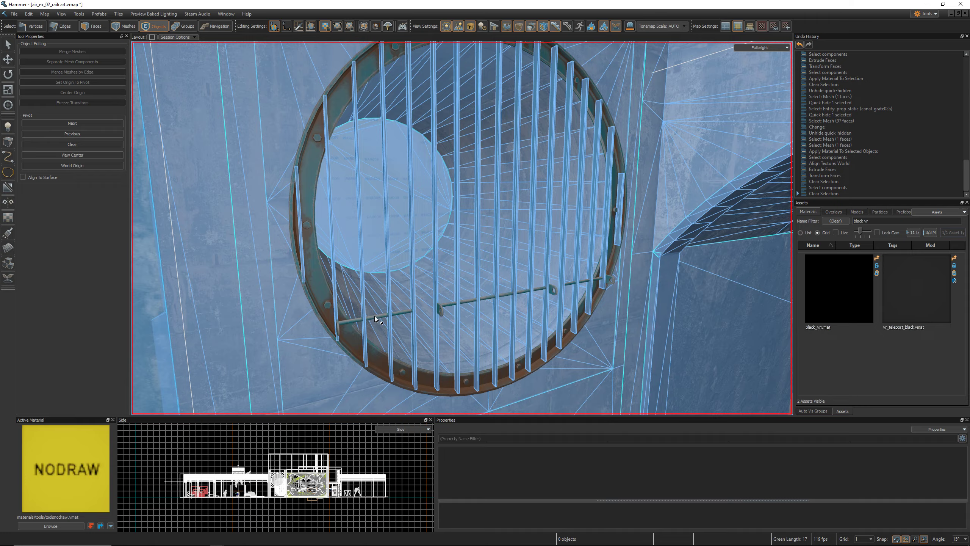
pyautogui.moveTo(543, 288); pyautogui.dragTo(463, 228, button='right')
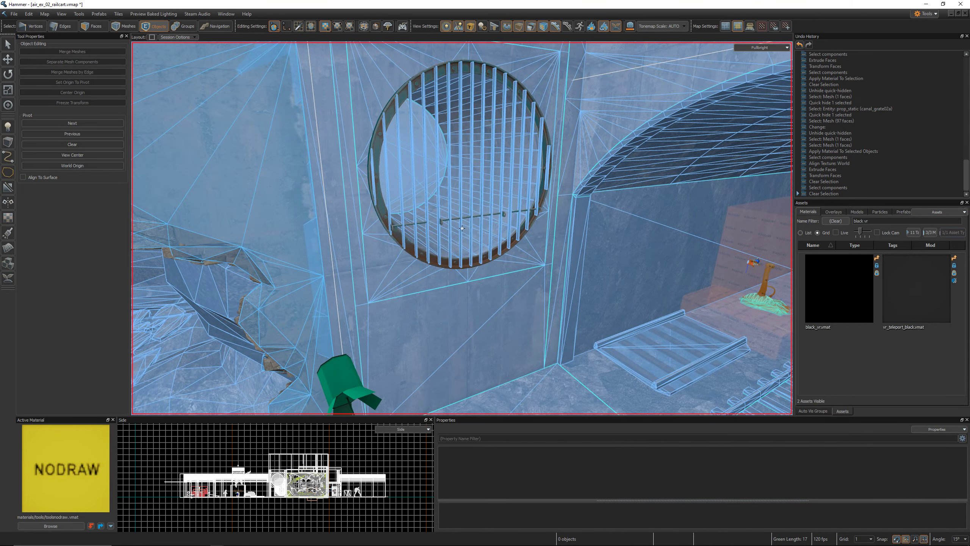
pyautogui.moveTo(519, 280); pyautogui.dragTo(462, 228, button='right')
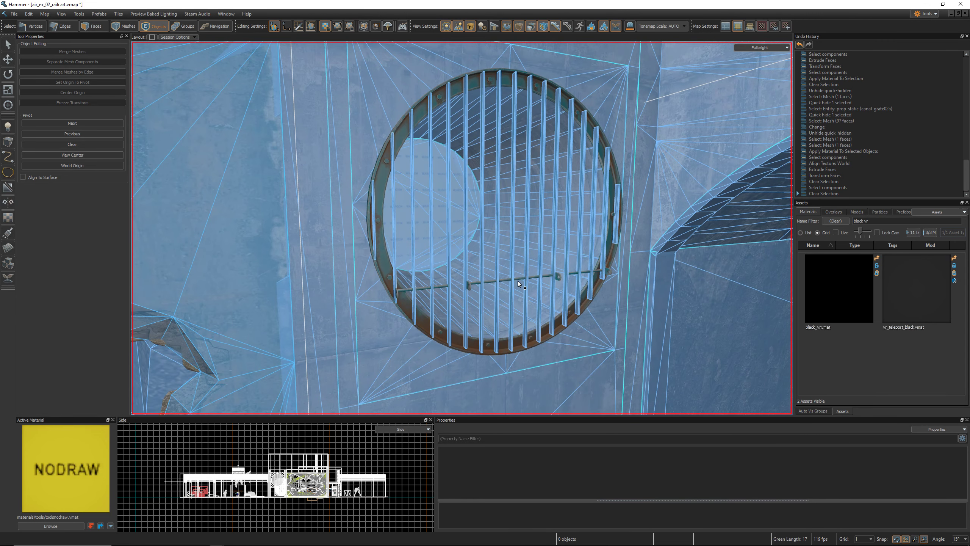
pyautogui.moveTo(518, 281); pyautogui.dragTo(463, 229, button='right')
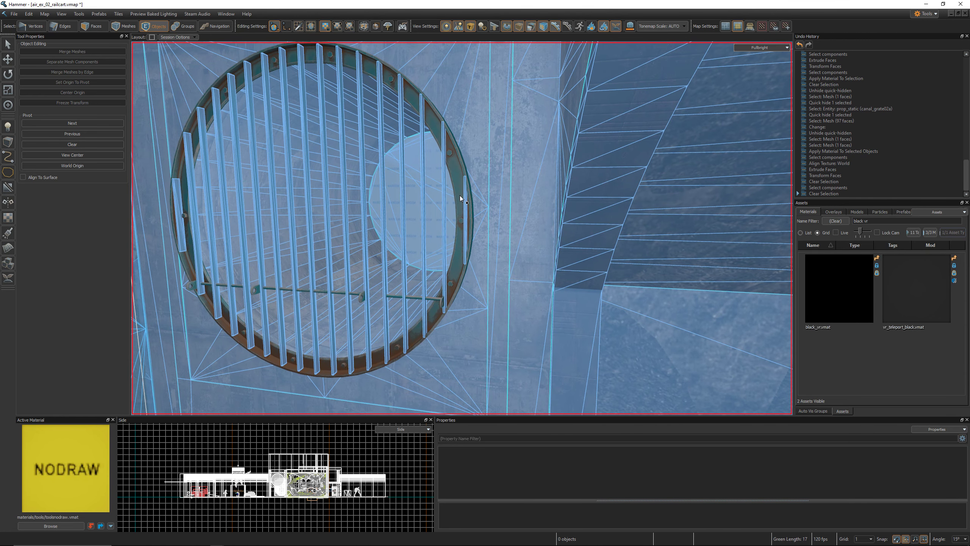
pyautogui.moveTo(458, 199); pyautogui.dragTo(462, 228, button='right')
# Convert the canal_grate02a static prop to an editable mesh.
pyautogui.click(387, 128)
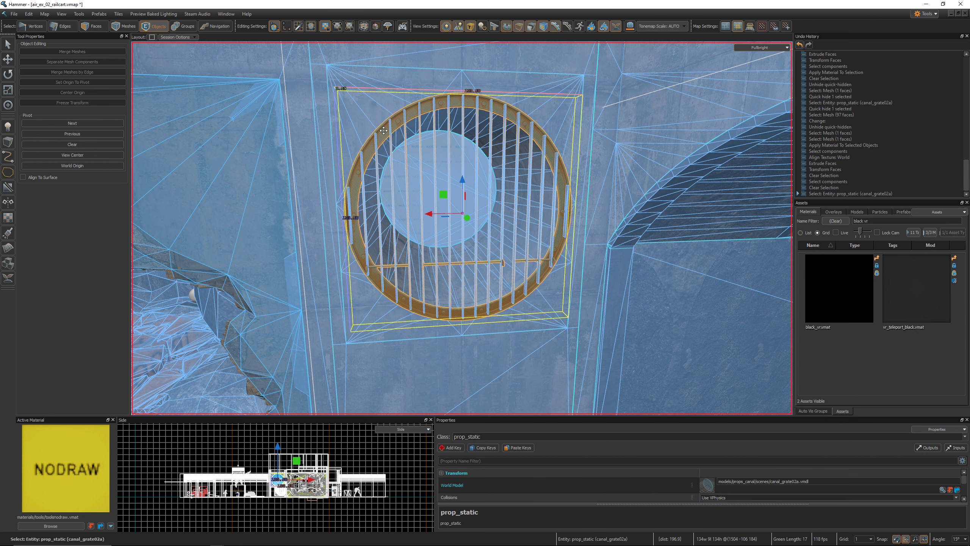
pyautogui.rightClick(384, 130)
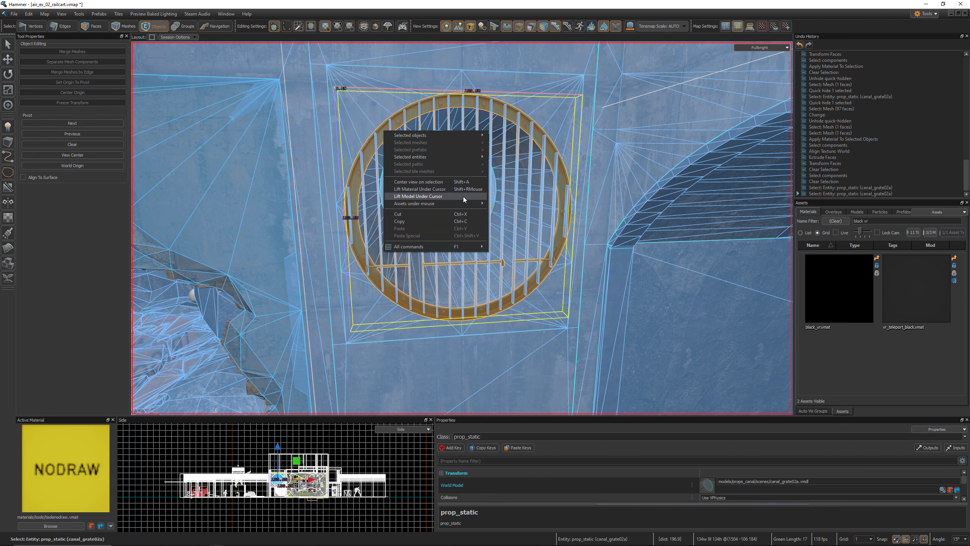
pyautogui.click(398, 122)
pyautogui.rightClick(398, 121)
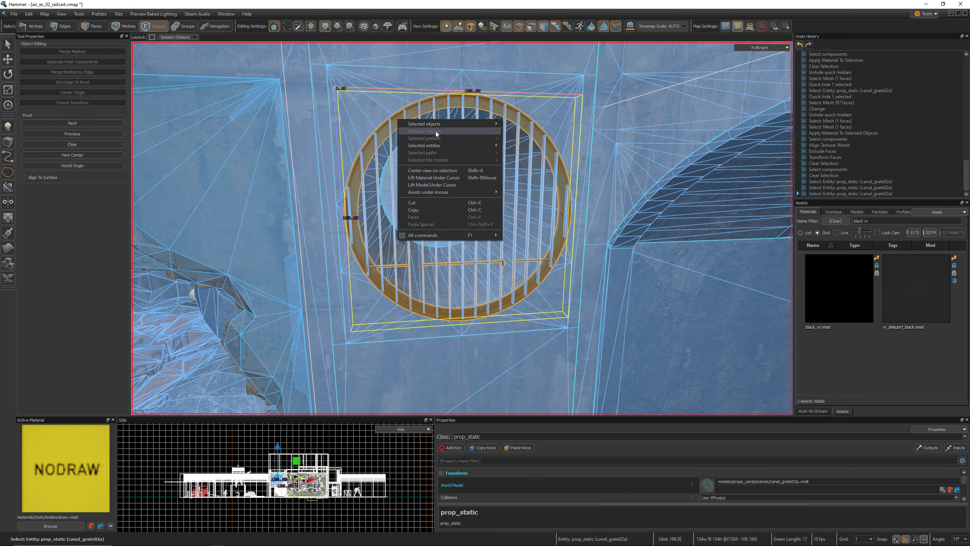
pyautogui.moveTo(440, 145)
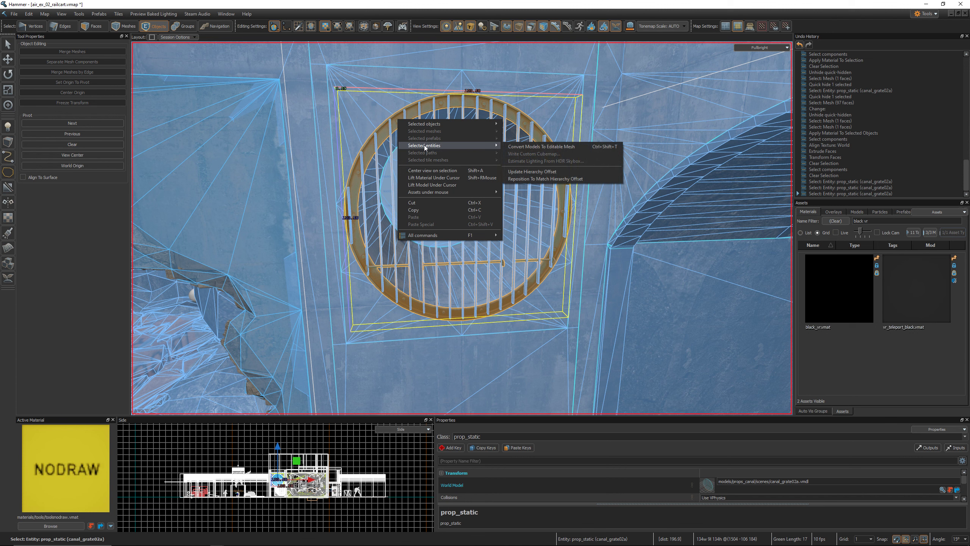
pyautogui.click(529, 147)
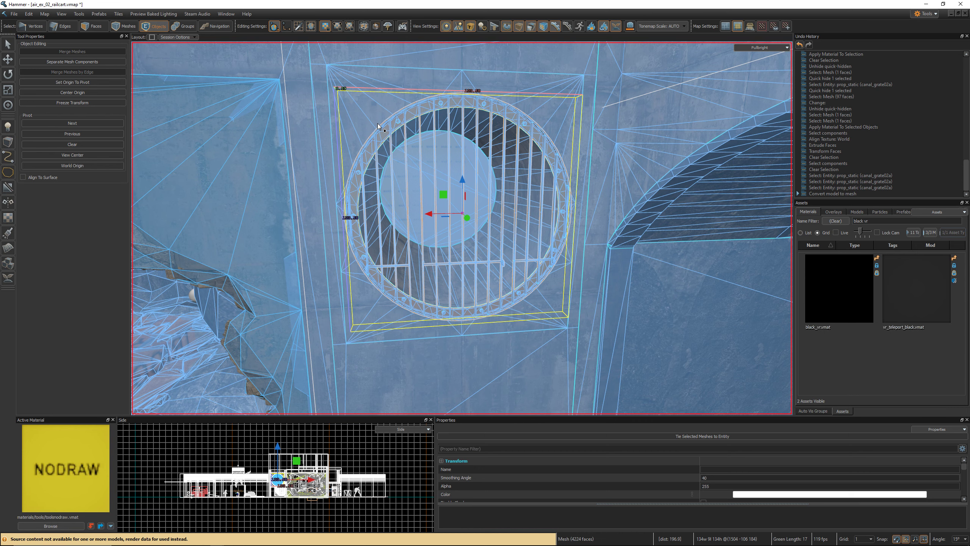
# Enable Exclude from VIS on the converted grate mesh in its object properties.
pyautogui.moveTo(379, 128)
pyautogui.mouseDown(button='right')
pyautogui.moveTo(463, 228)
pyautogui.moveTo(375, 132)
pyautogui.mouseUp(button='right')
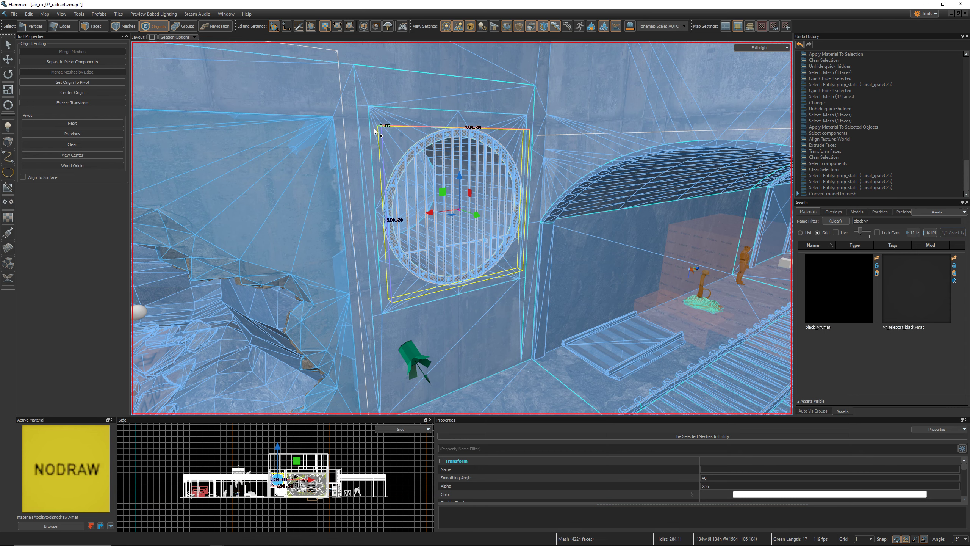
pyautogui.moveTo(375, 132); pyautogui.dragTo(308, 154, button='right')
pyautogui.press('w')
pyautogui.press('s')
pyautogui.press('w')
pyautogui.rightClick(309, 153)
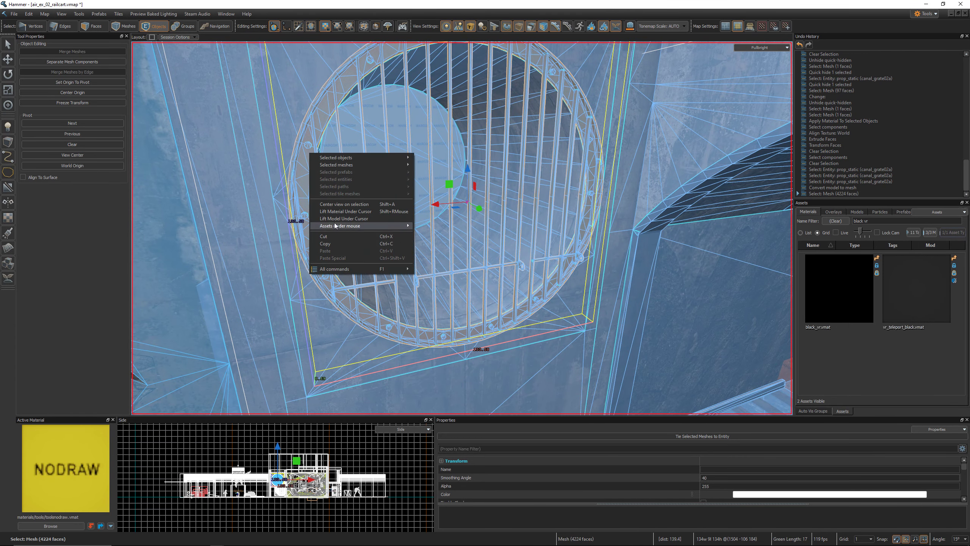
pyautogui.click(311, 137)
pyautogui.doubleClick(310, 137)
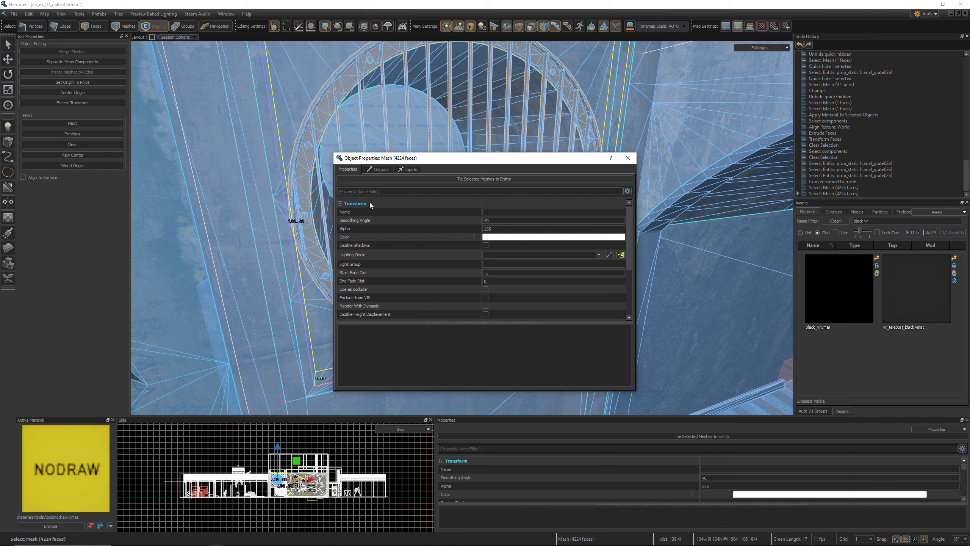
pyautogui.click(485, 298)
pyautogui.click(629, 159)
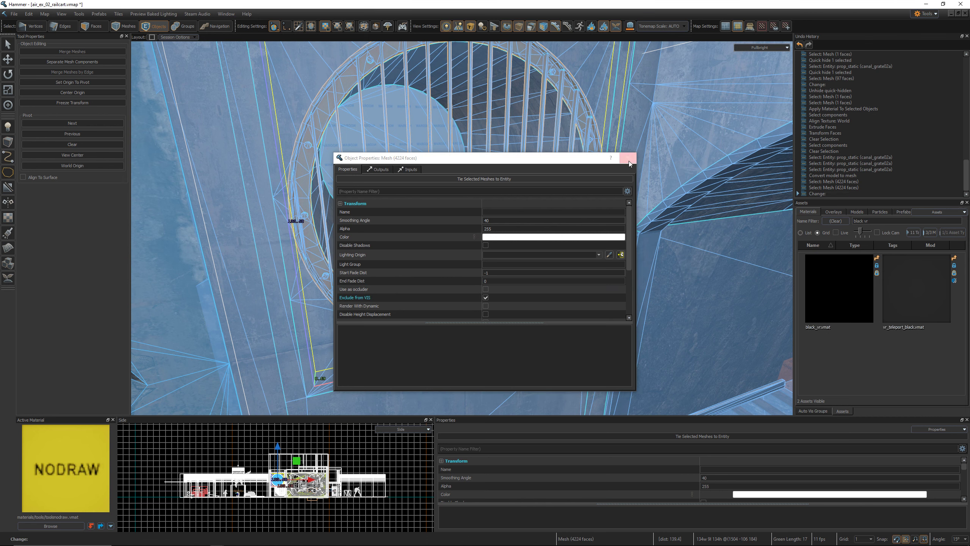
# Switch from the collision overlay to the visibility contributors view to examine the NODRAW box behind the grate.
pyautogui.press('z')
pyautogui.press('s')
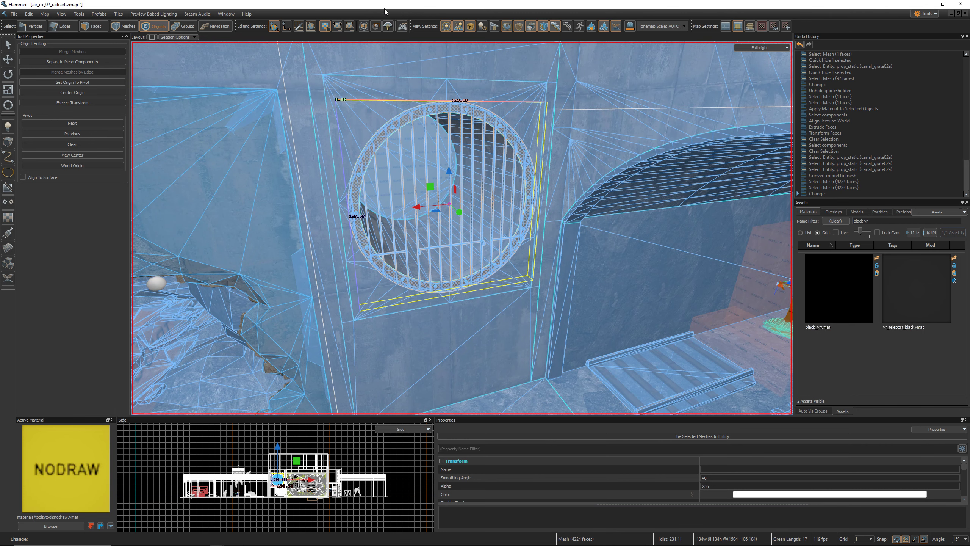
pyautogui.click(507, 29)
pyautogui.click(493, 28)
pyautogui.moveTo(463, 228); pyautogui.dragTo(407, 207, button='right')
# Place a Light Probe Volume + Cubemap entity inside the smaller NODRAW box and raise it toward the middle of the recess.
pyautogui.click(7, 128)
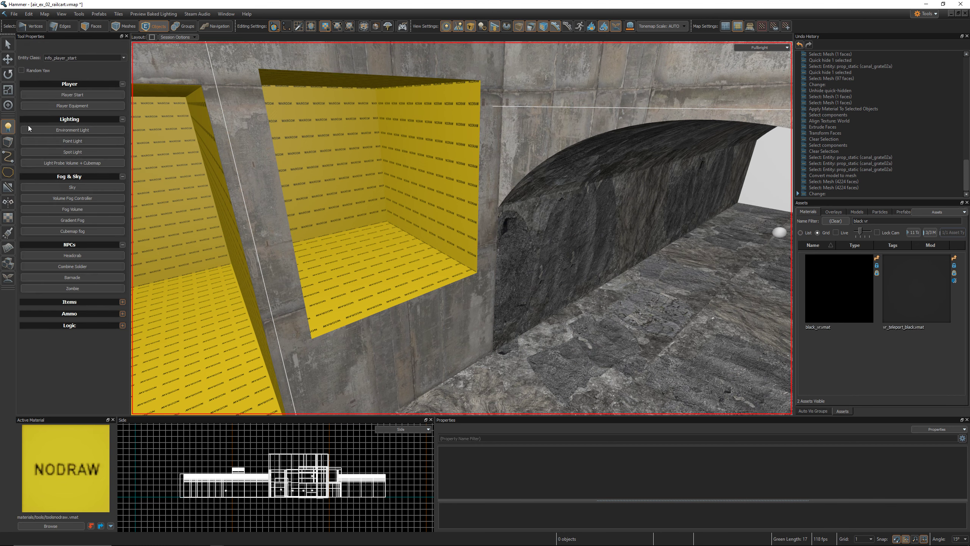
pyautogui.click(74, 161)
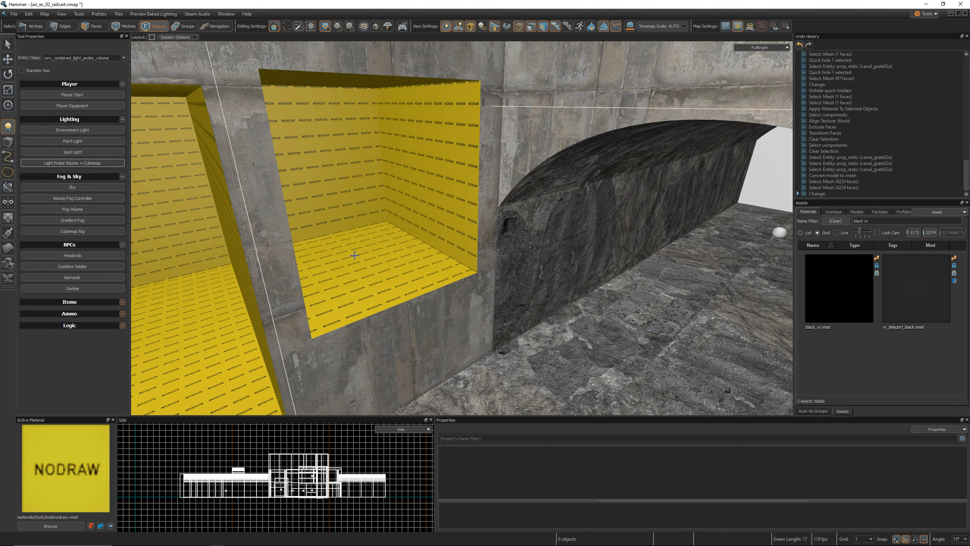
pyautogui.click(357, 257)
pyautogui.press('d')
pyautogui.moveTo(357, 258); pyautogui.dragTo(463, 228, button='right')
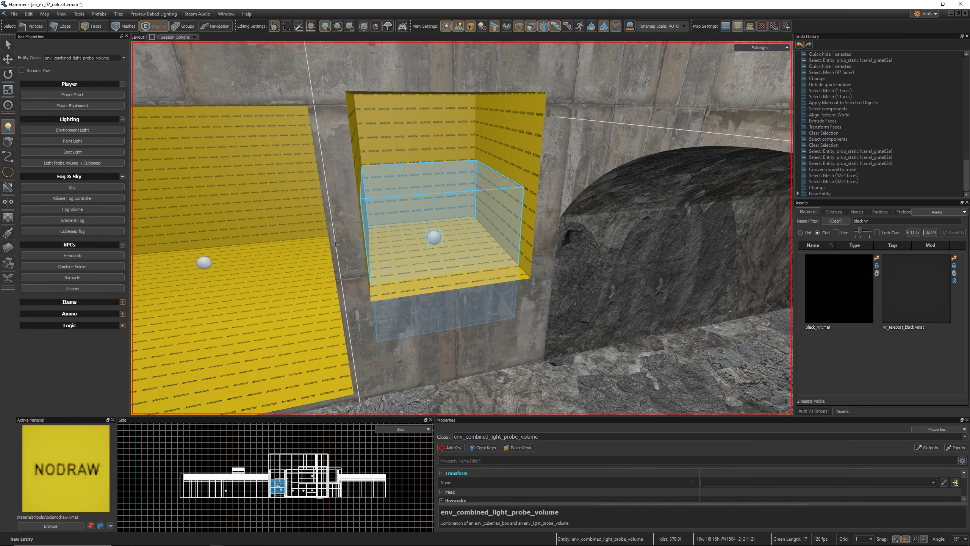
pyautogui.press('w')
pyautogui.moveTo(436, 227); pyautogui.dragTo(433, 189)
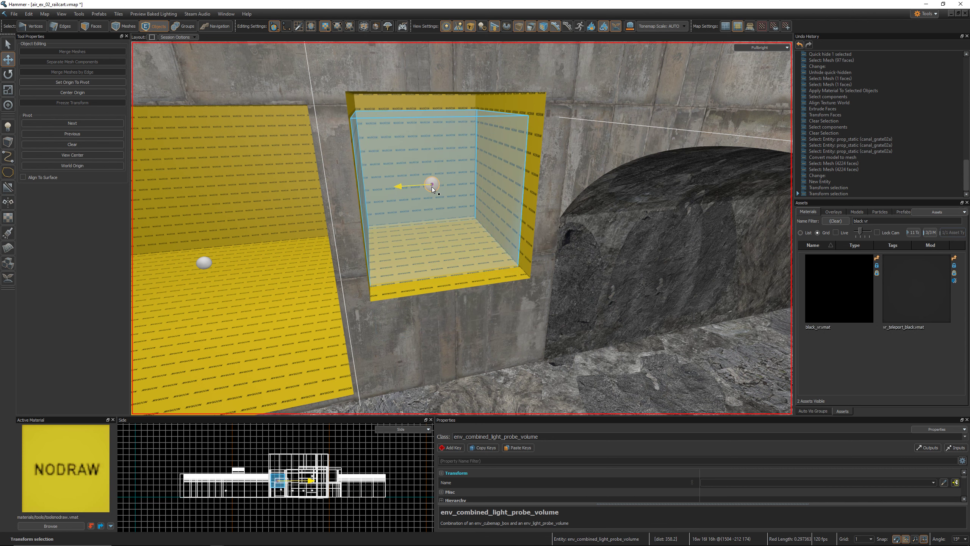
# Resize the combined light probe volume so its top, sides and front fill the smaller NODRAW box.
pyautogui.moveTo(432, 187); pyautogui.dragTo(430, 181, button='right')
pyautogui.press('w')
pyautogui.hotkey('shift', 's')
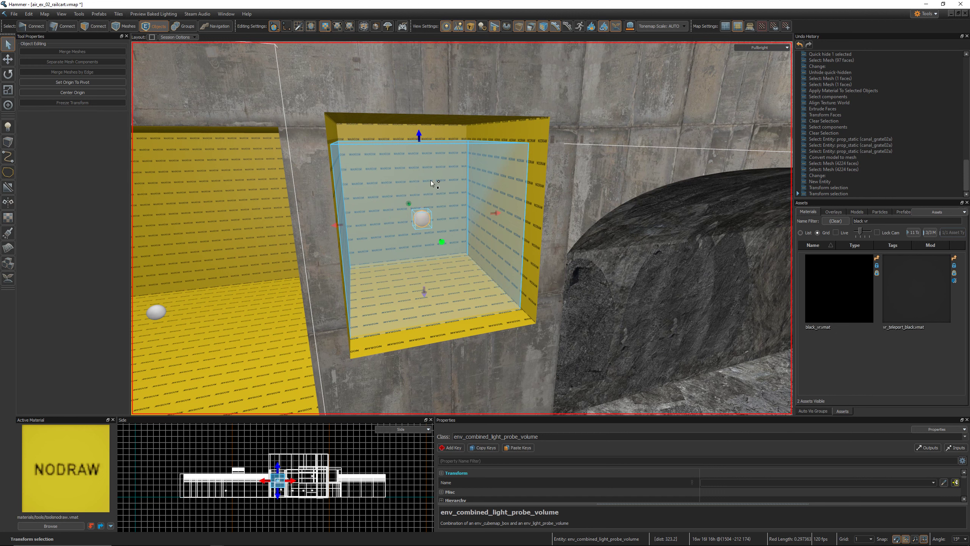
pyautogui.moveTo(420, 133); pyautogui.dragTo(419, 119)
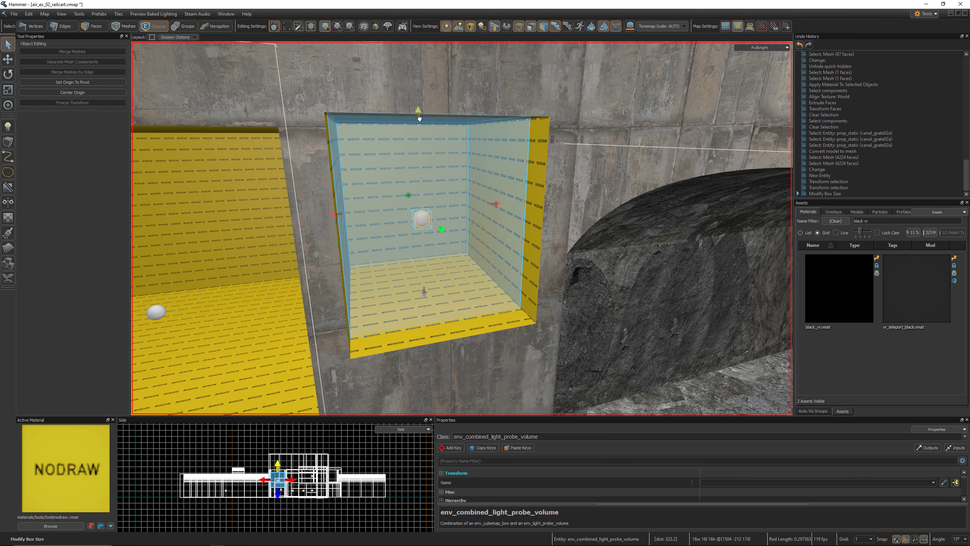
pyautogui.click(497, 202)
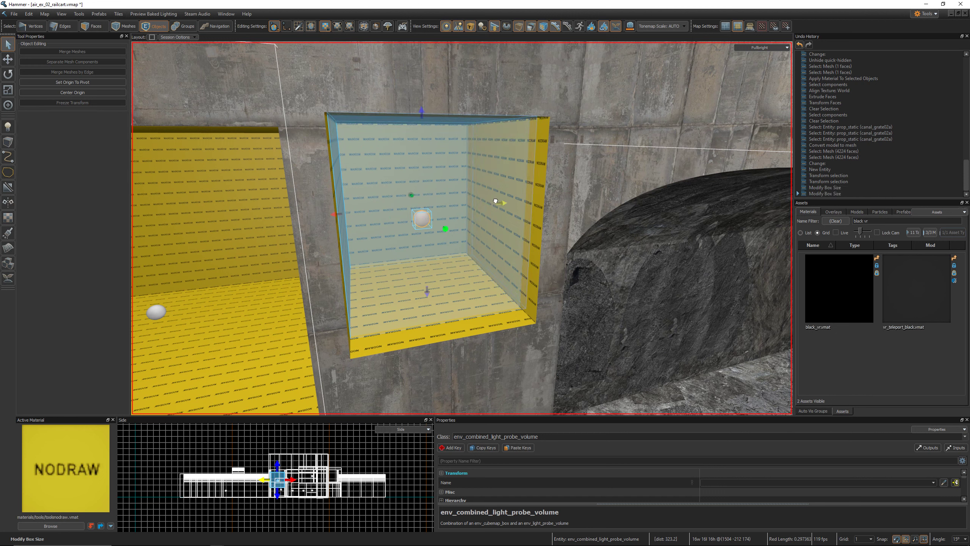
pyautogui.moveTo(336, 215); pyautogui.dragTo(333, 217)
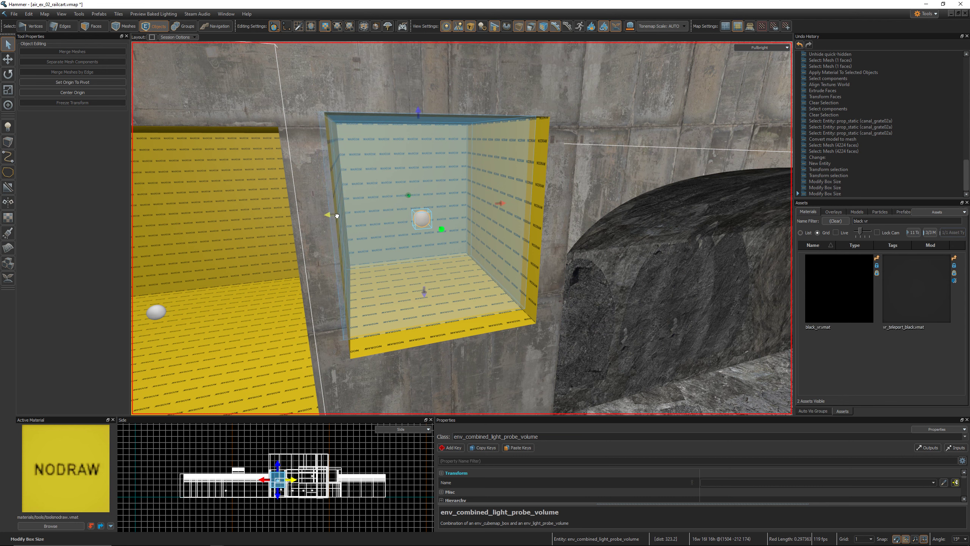
pyautogui.moveTo(346, 222); pyautogui.dragTo(376, 235, button='right')
pyautogui.press('a')
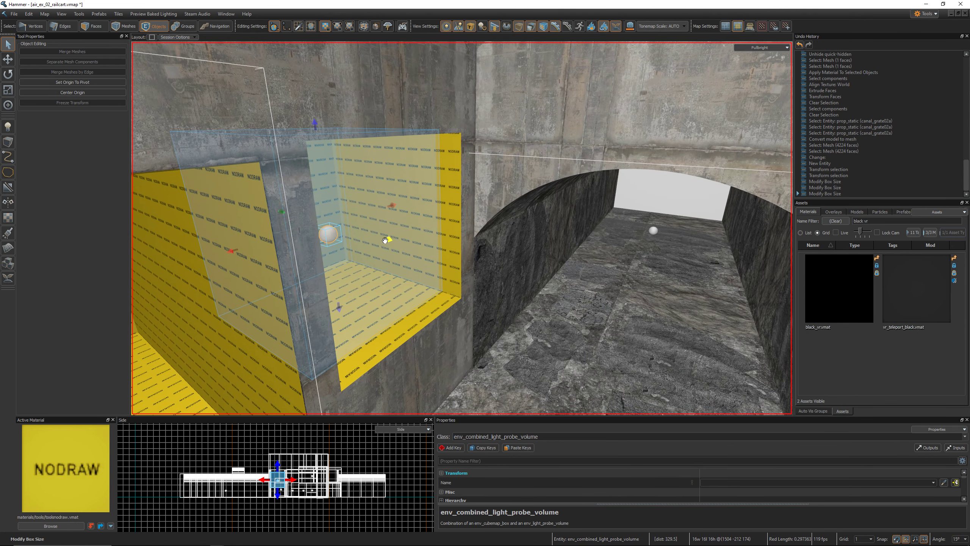
pyautogui.moveTo(385, 240); pyautogui.dragTo(408, 251)
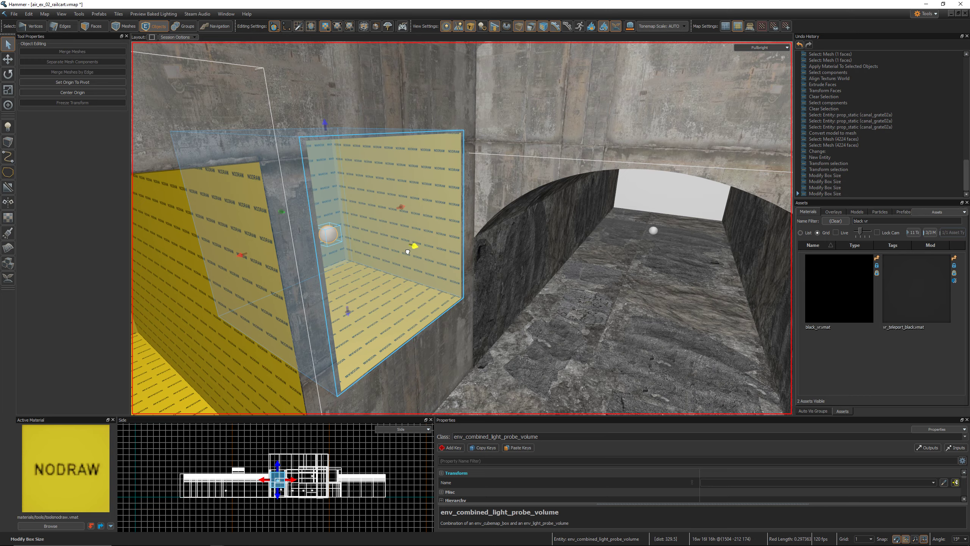
# Examine the fit of the light probe volume in the NODRAW box and the neighbouring recess from several angles.
pyautogui.moveTo(374, 247)
pyautogui.mouseDown(button='right')
pyautogui.moveTo(345, 254)
pyautogui.moveTo(360, 233)
pyautogui.moveTo(386, 255)
pyautogui.mouseUp(button='right')
pyautogui.press('w')
pyautogui.press('s')
pyautogui.press('d')
pyautogui.moveTo(462, 228); pyautogui.dragTo(352, 264, button='right')
pyautogui.press('a')
pyautogui.press('d')
pyautogui.press('s')
pyautogui.press('a')
pyautogui.press('d')
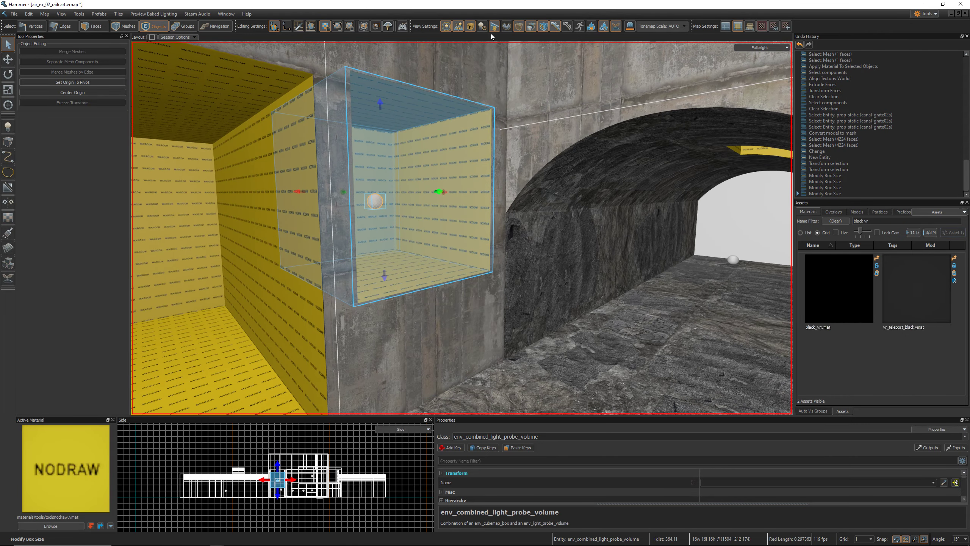
pyautogui.moveTo(476, 103); pyautogui.dragTo(352, 114, button='right')
pyautogui.press('s')
pyautogui.press('d')
pyautogui.moveTo(462, 228); pyautogui.dragTo(581, 8, button='right')
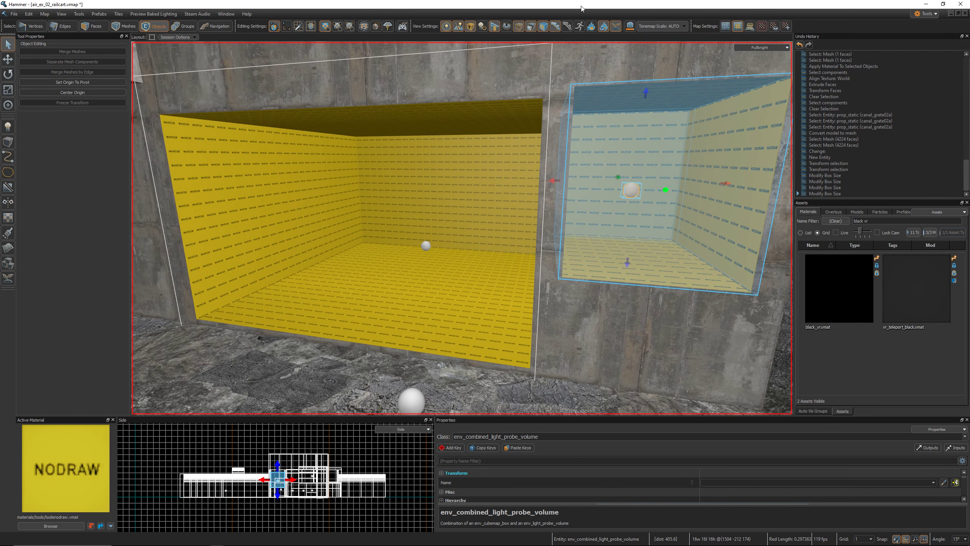
# Switch off the visibility contributors view, clear the selection and inspect the tunnel and grate in All Lighting mode with helpers hidden.
pyautogui.click(496, 30)
pyautogui.moveTo(469, 91); pyautogui.dragTo(474, 70, button='right')
pyautogui.press('Escape')
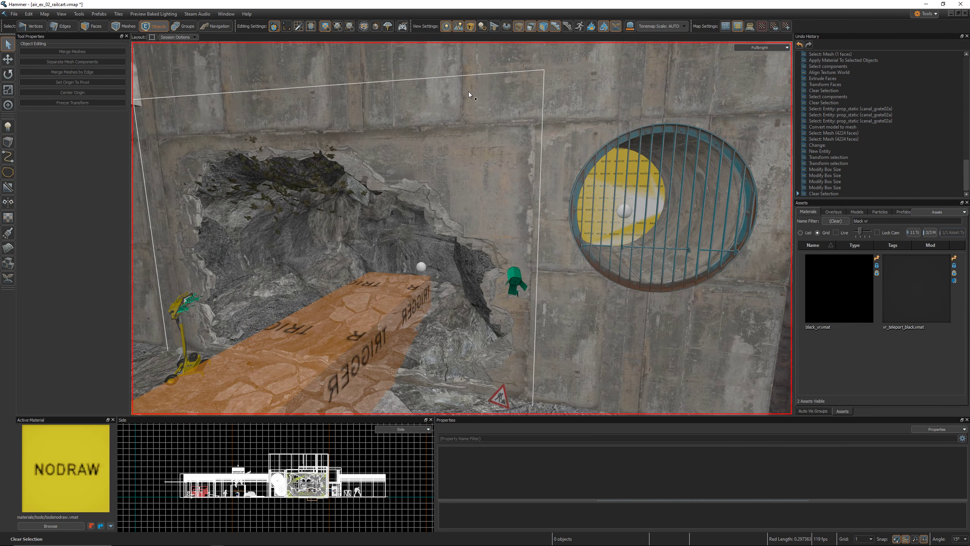
pyautogui.press('F6')
pyautogui.press('o')
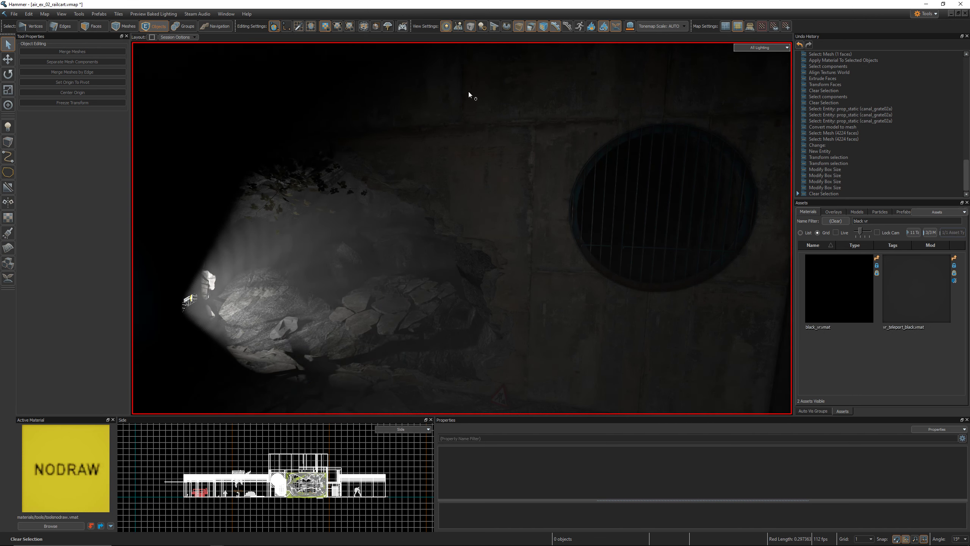
pyautogui.moveTo(469, 93)
pyautogui.mouseDown(button='right')
pyautogui.moveTo(462, 228)
pyautogui.moveTo(461, 92)
pyautogui.mouseUp(button='right')
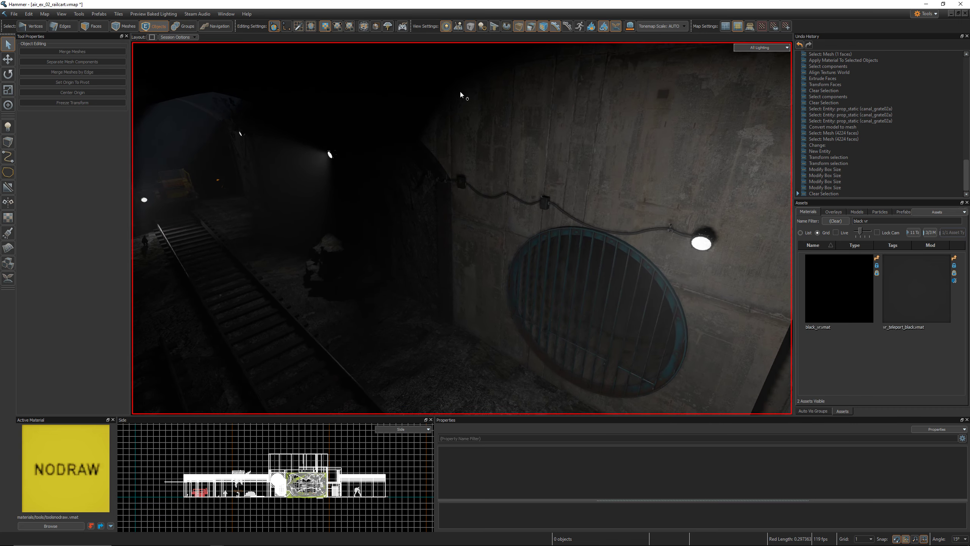